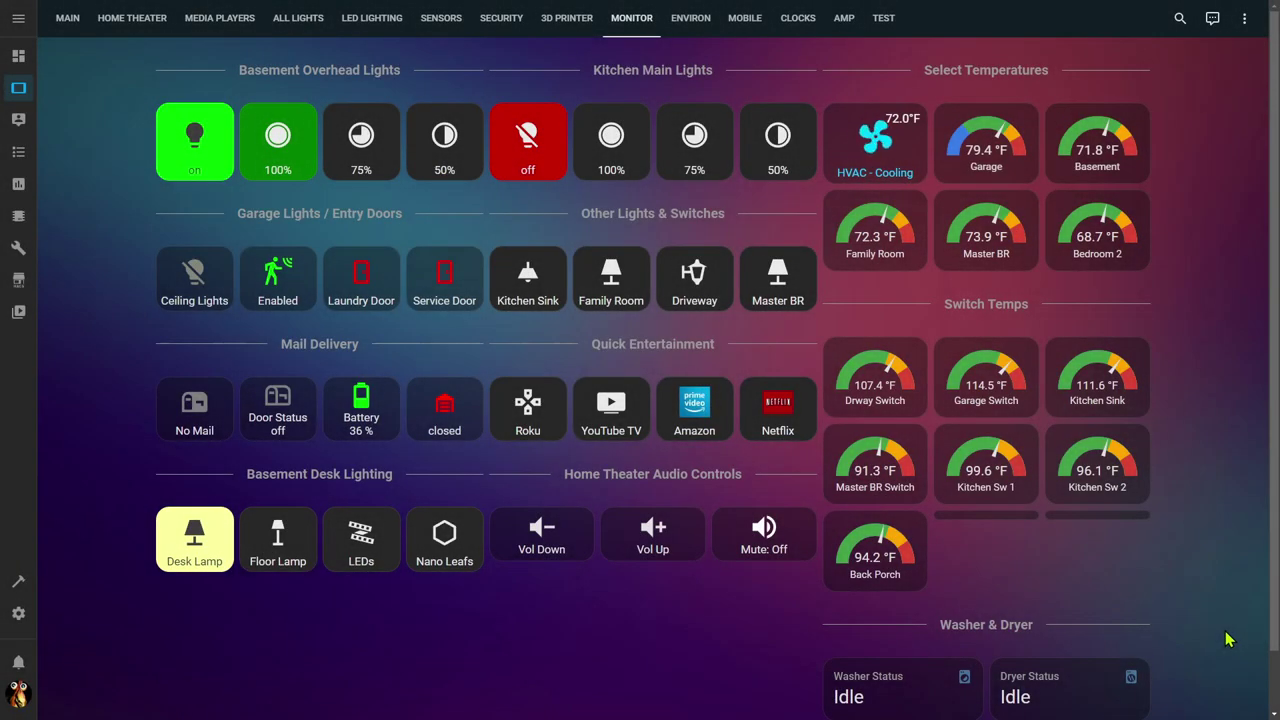
# Put the Monitor view into edit mode and inspect the stack card's second nested stack.
pyautogui.click(1243, 25)
pyautogui.click(1230, 60)
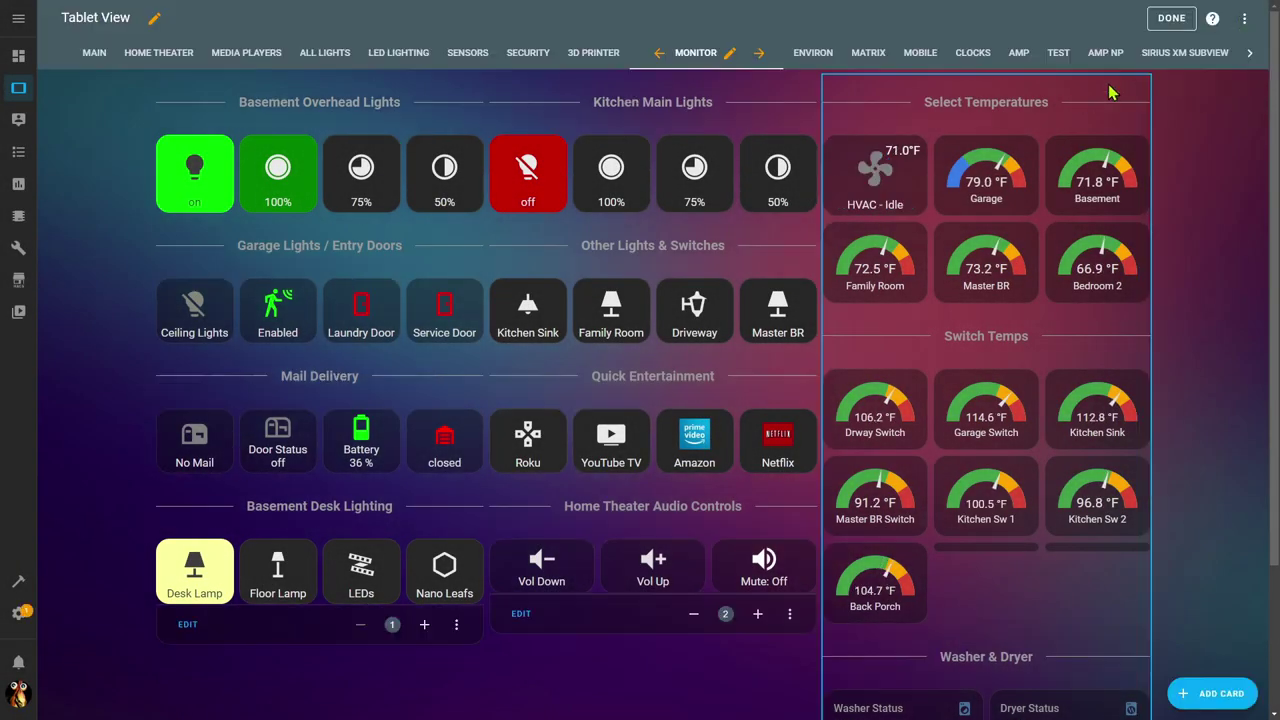
pyautogui.click(519, 616)
pyautogui.click(397, 114)
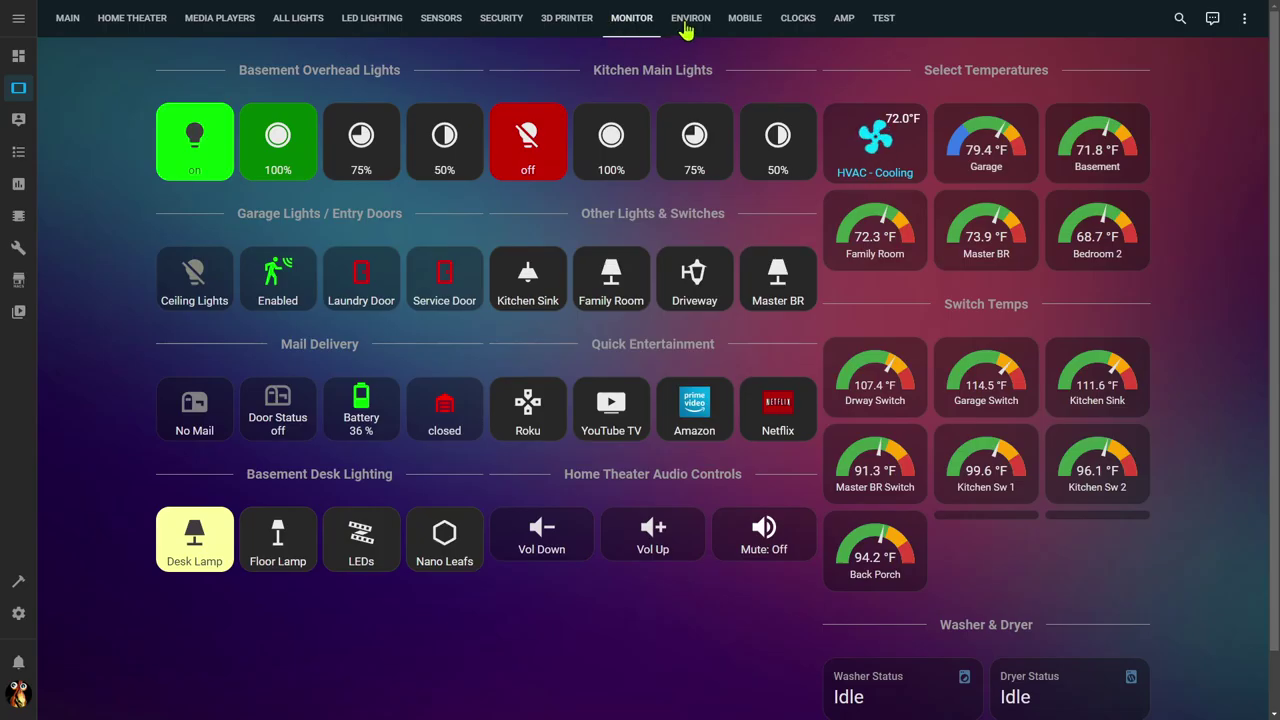
# Tour the Environment, phone presence and Overview views, ending on the tablet dashboard's Matrix view.
pyautogui.click(686, 30)
pyautogui.click(740, 22)
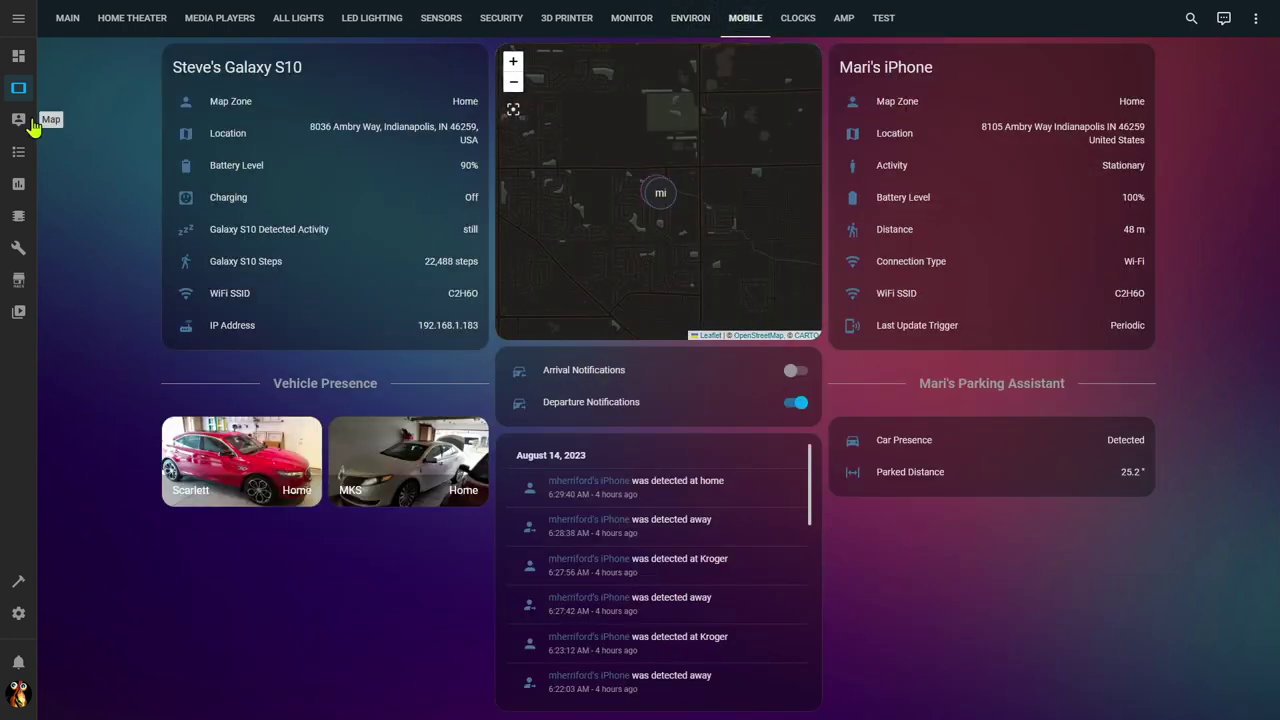
pyautogui.click(18, 56)
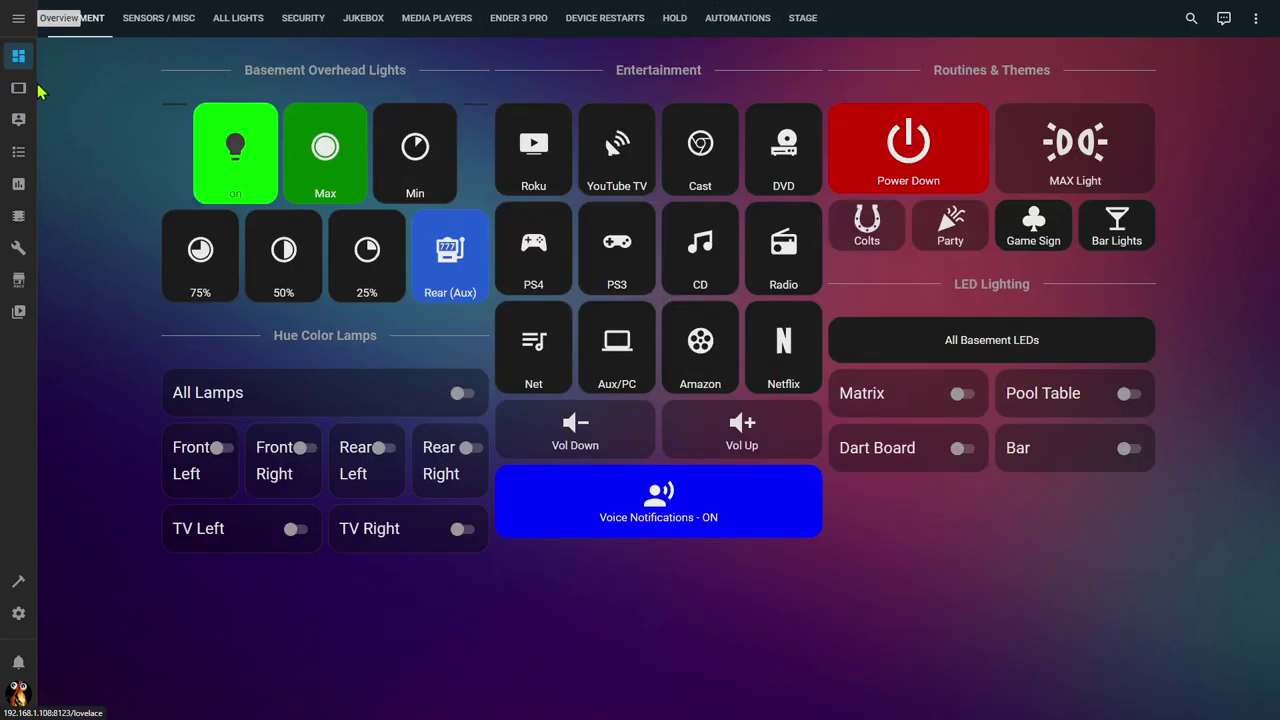
pyautogui.click(18, 88)
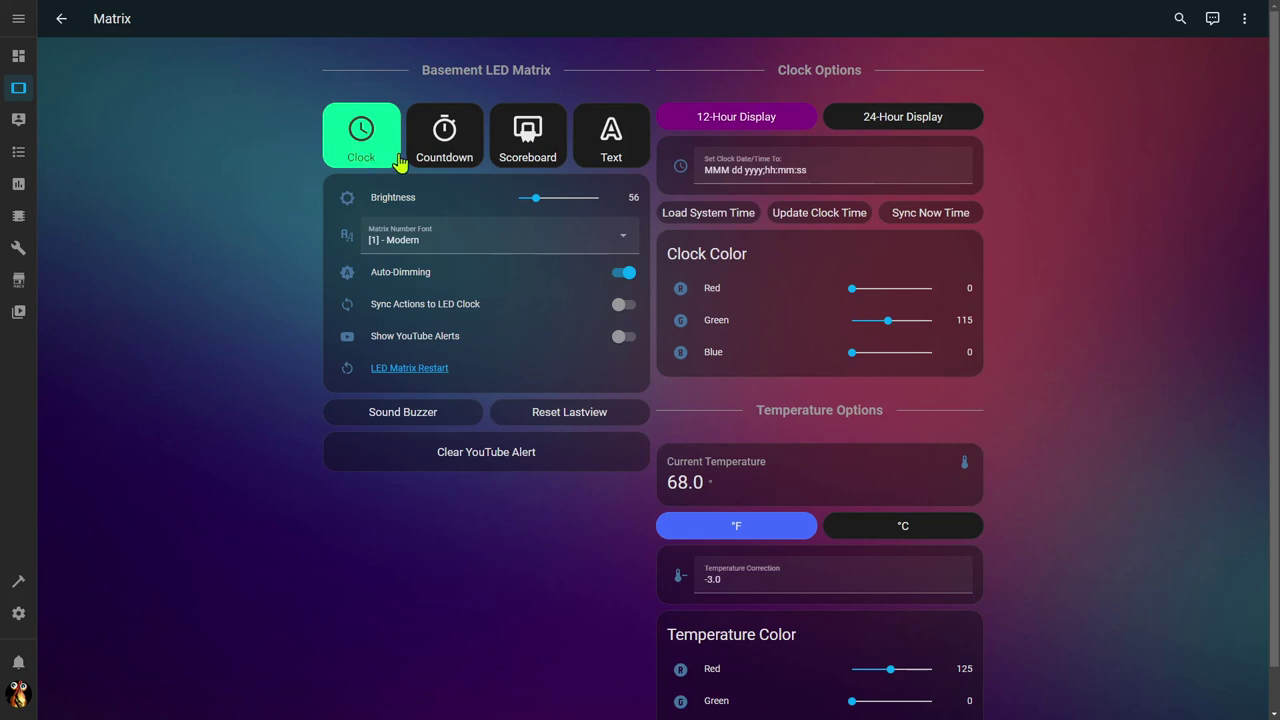
# Cycle the LED matrix through Countdown, Scoreboard, Text and Scoreboard modes, settling on Countdown.
pyautogui.click(438, 155)
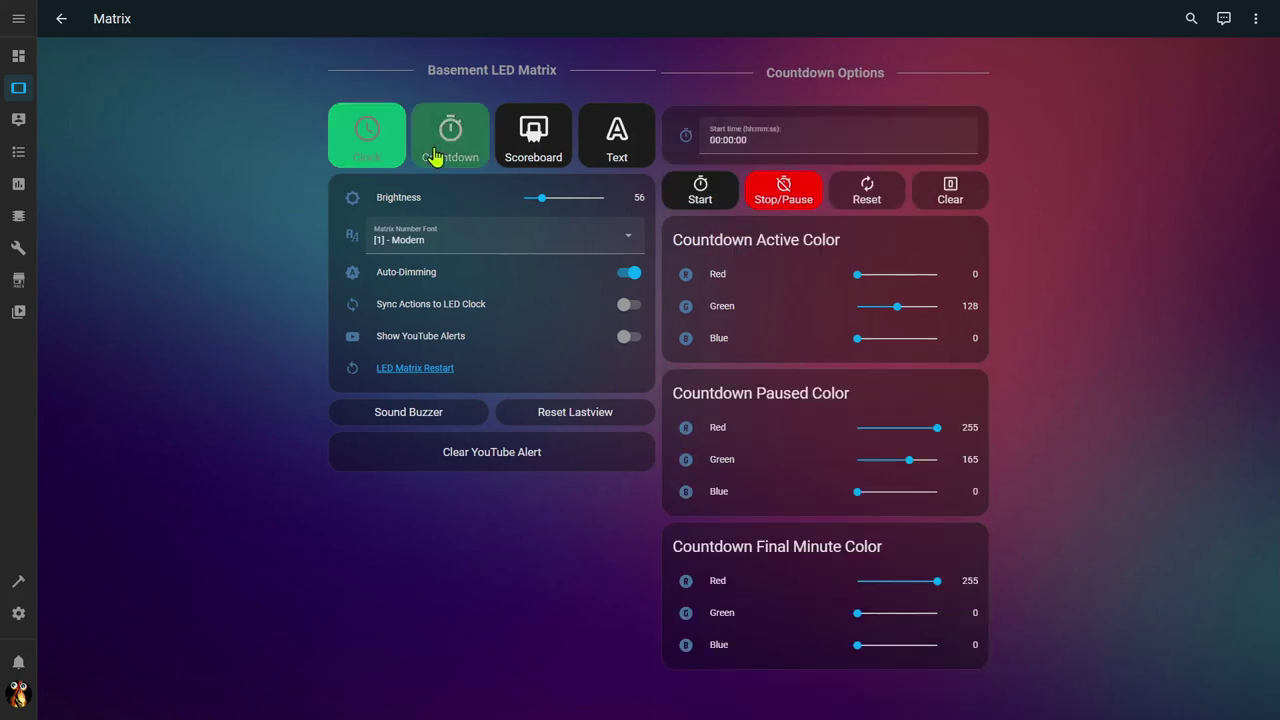
pyautogui.click(543, 135)
pyautogui.click(616, 150)
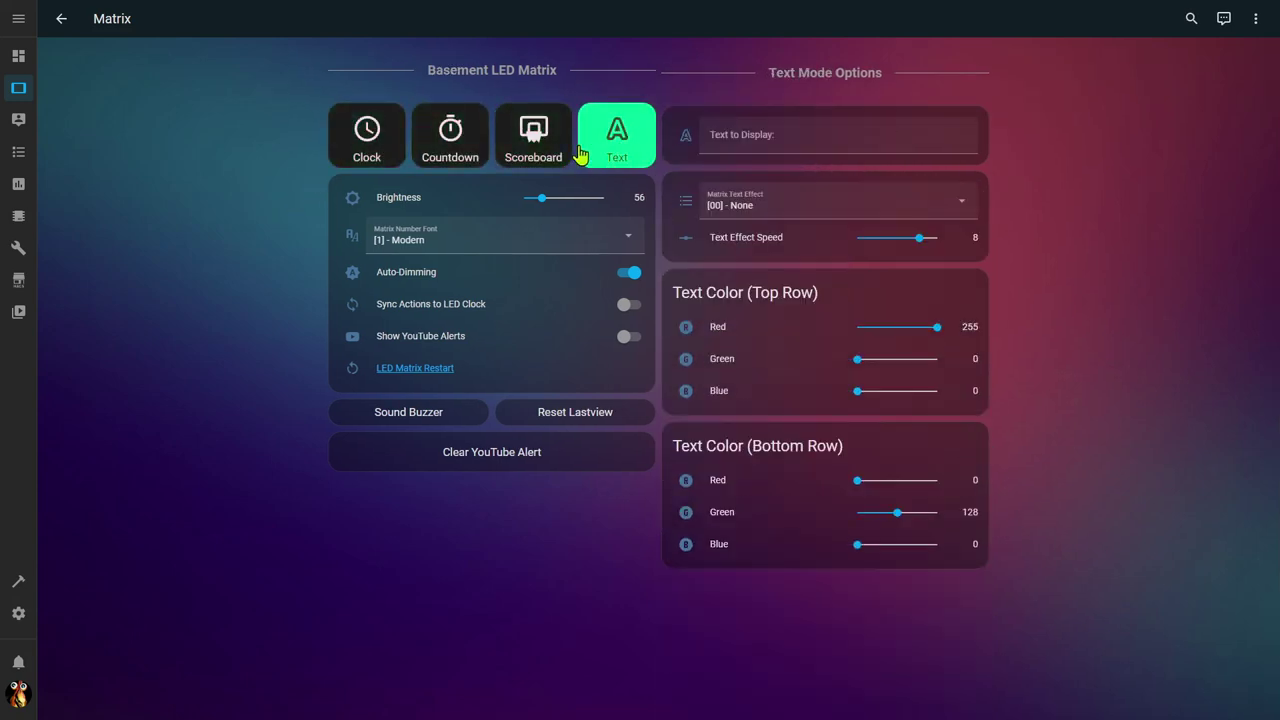
pyautogui.click(530, 152)
pyautogui.click(483, 148)
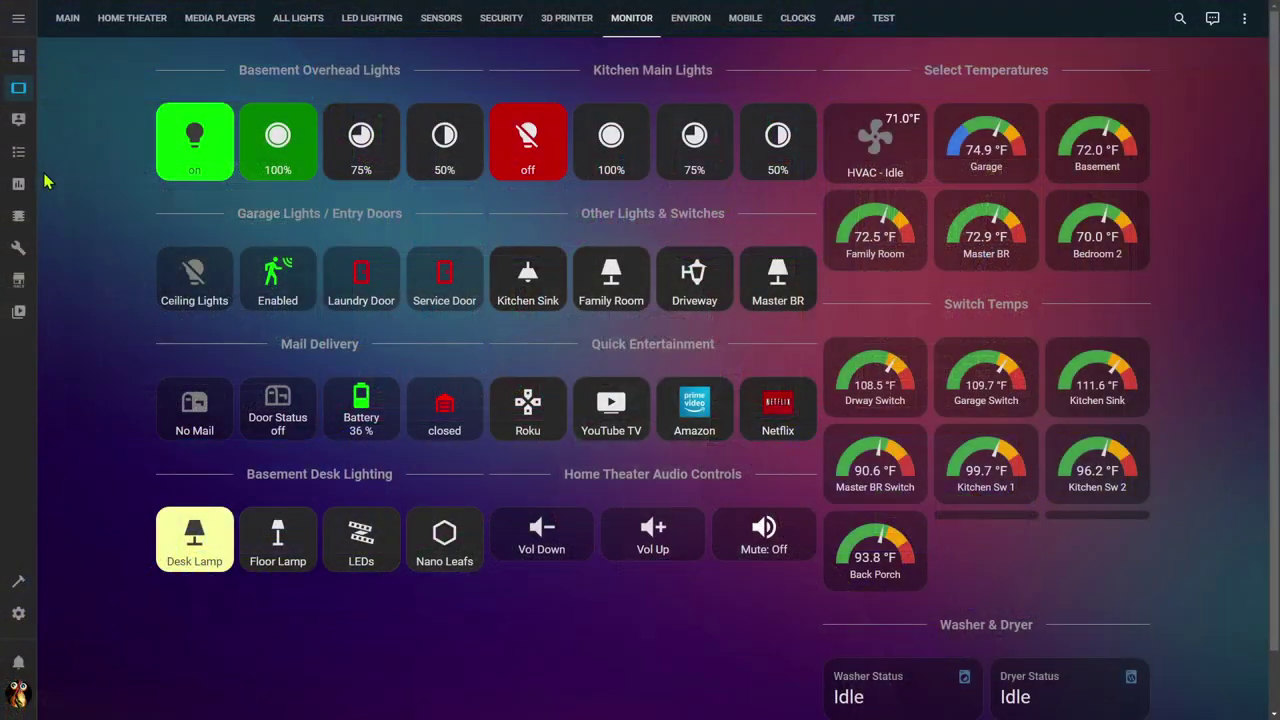
# Go to the tablet dashboard and browse its Monitor, Environment and AMP views, ending on Environment.
pyautogui.click(18, 60)
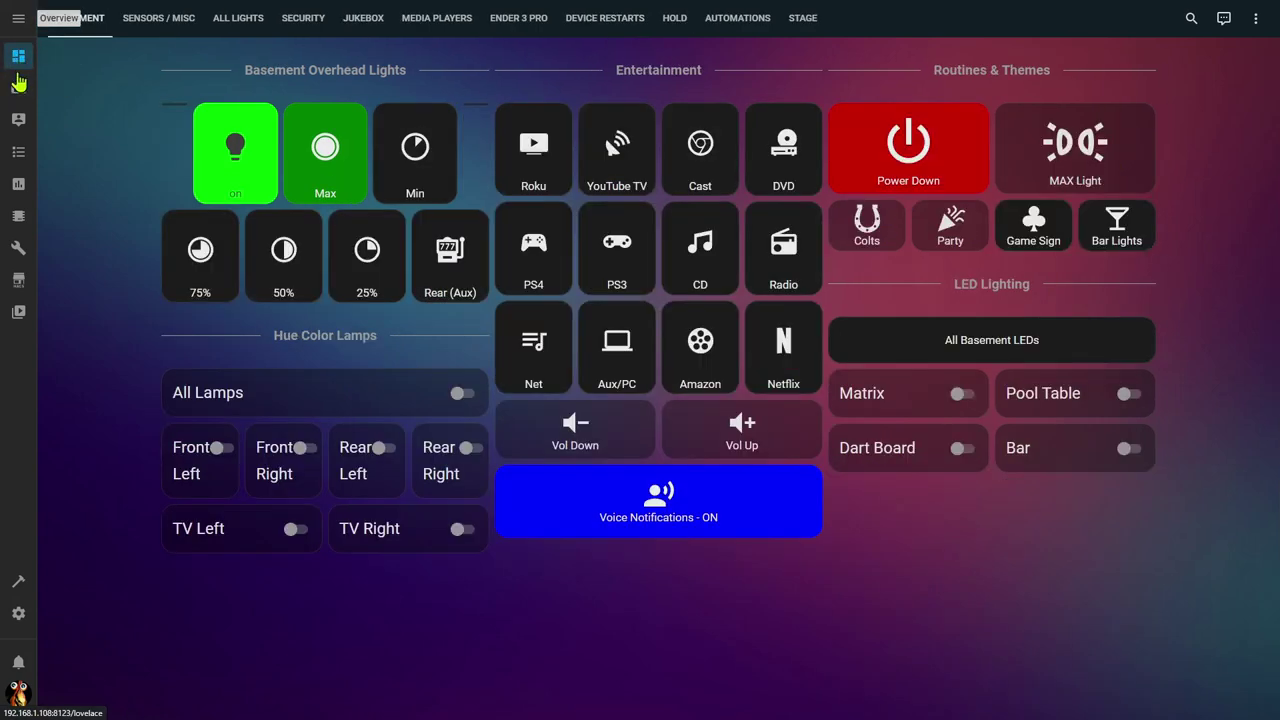
pyautogui.click(18, 90)
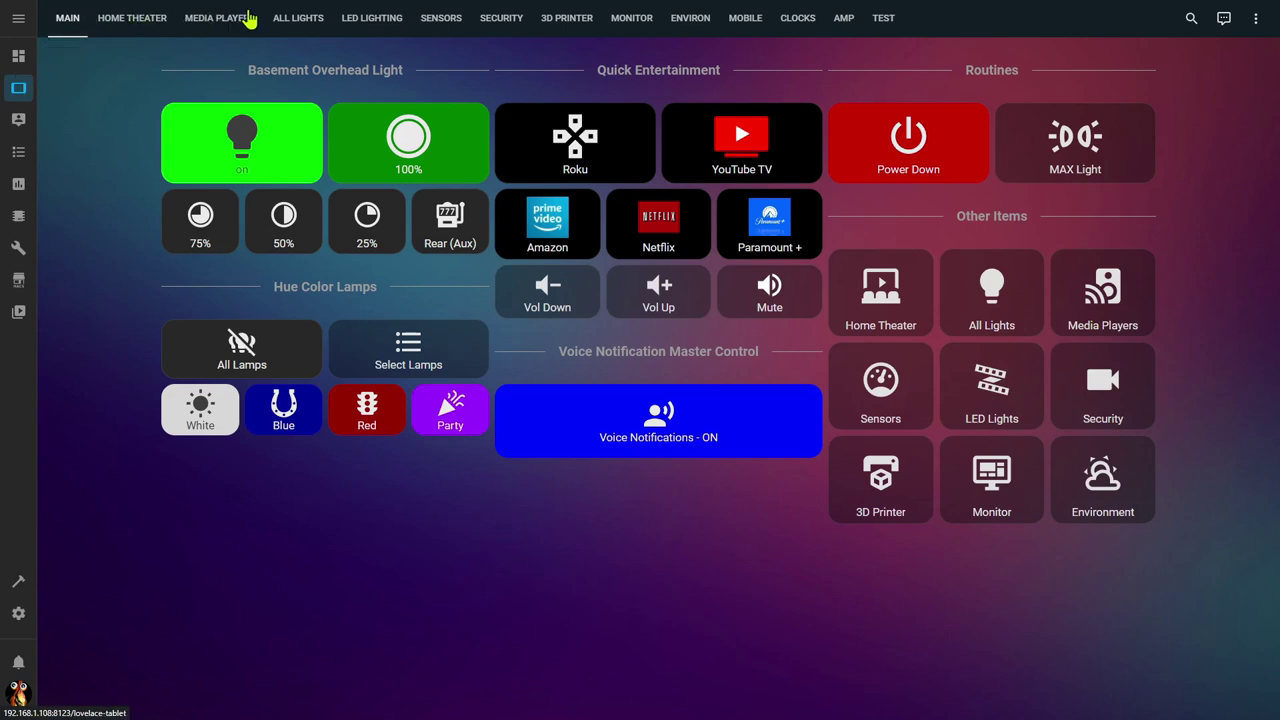
pyautogui.click(640, 20)
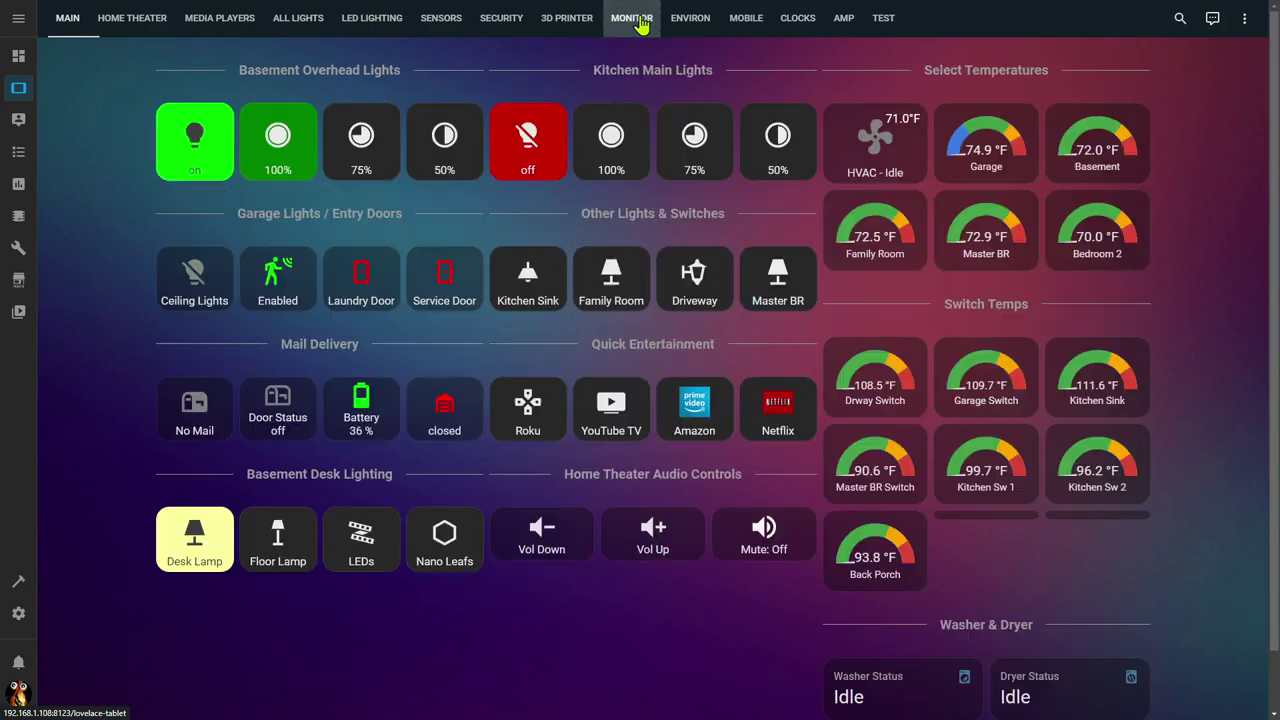
pyautogui.click(698, 22)
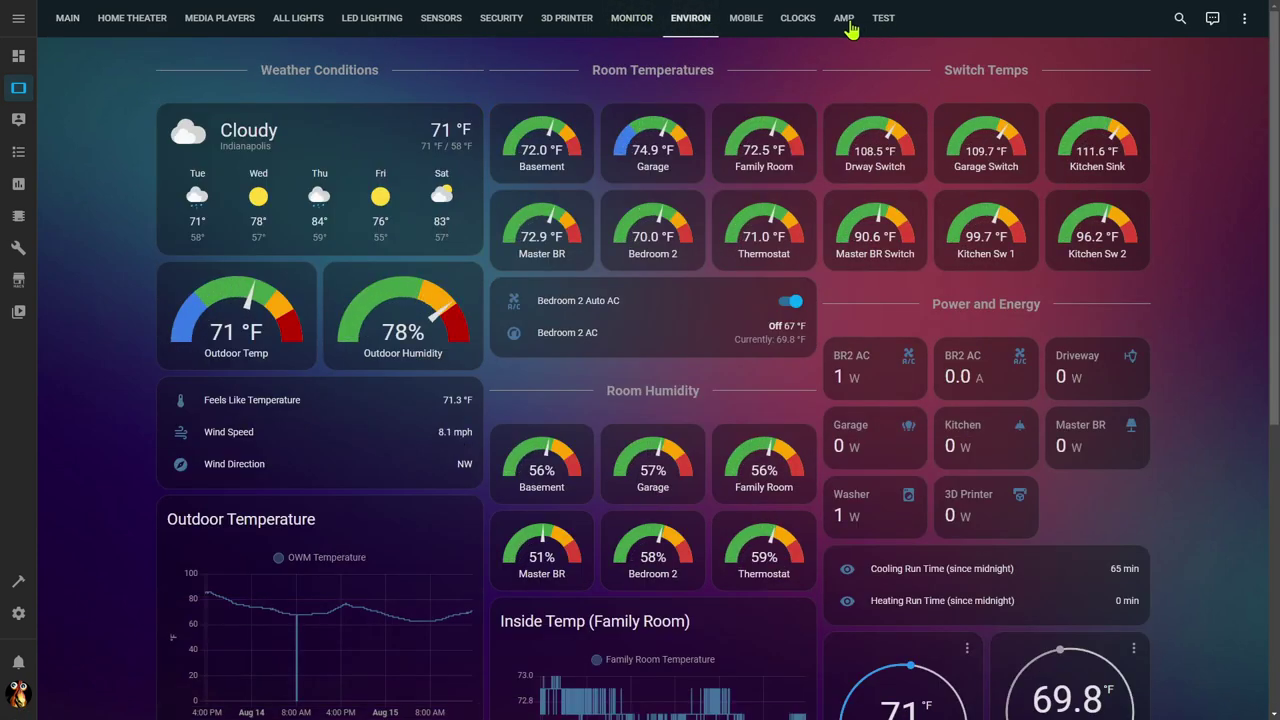
pyautogui.click(848, 28)
pyautogui.click(634, 26)
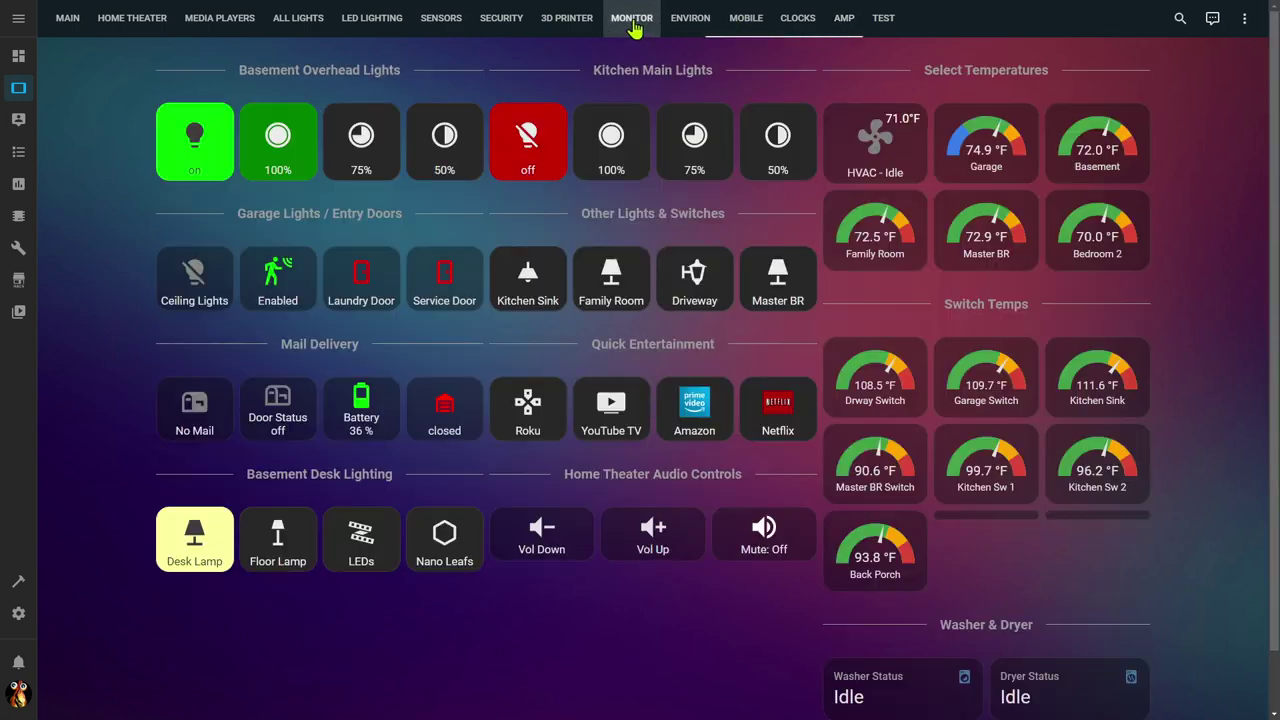
pyautogui.click(686, 28)
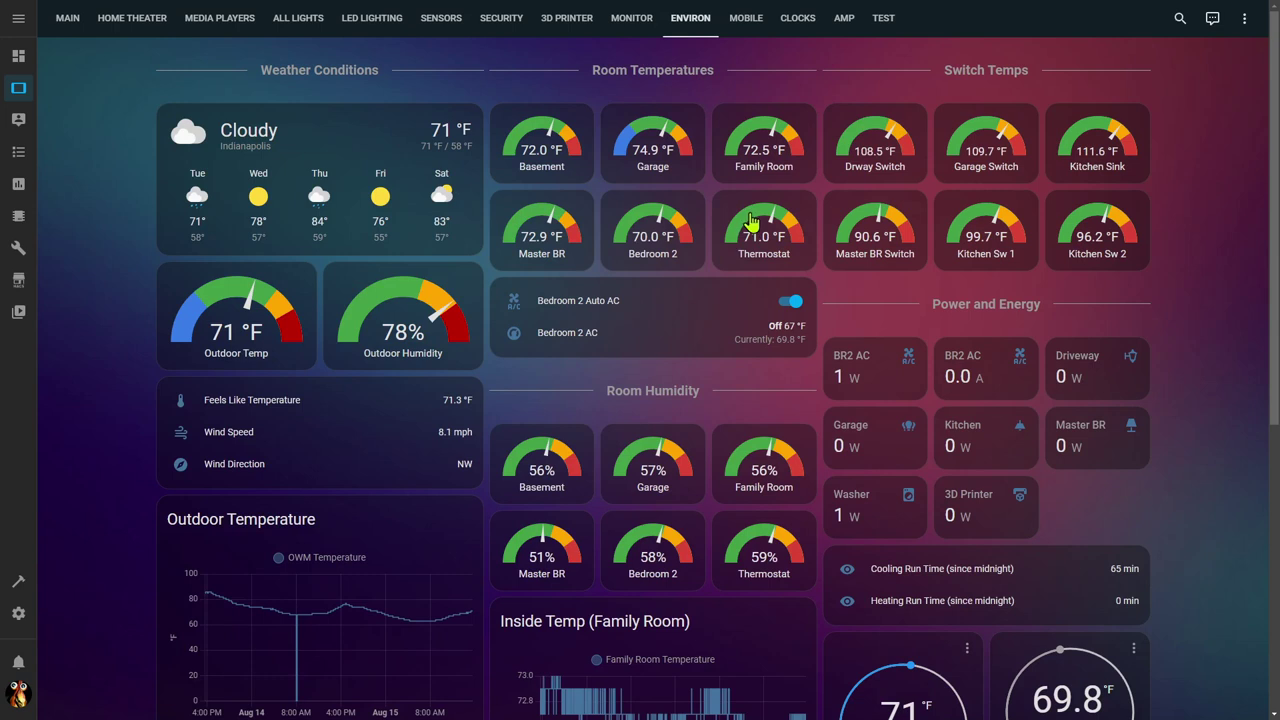
pyautogui.click(1244, 18)
# Put the Environment view into edit mode and review its thermostat and switch temperature cards.
pyautogui.click(1244, 60)
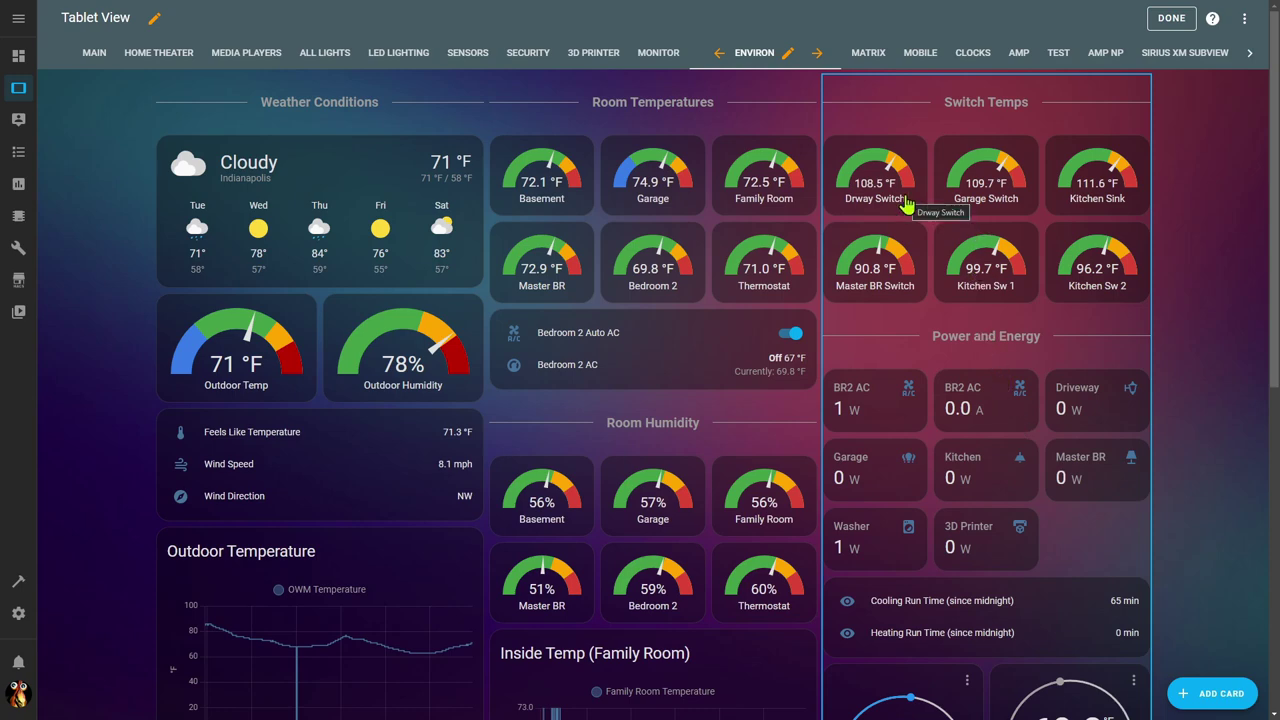
pyautogui.scroll(-2, 985, 604)
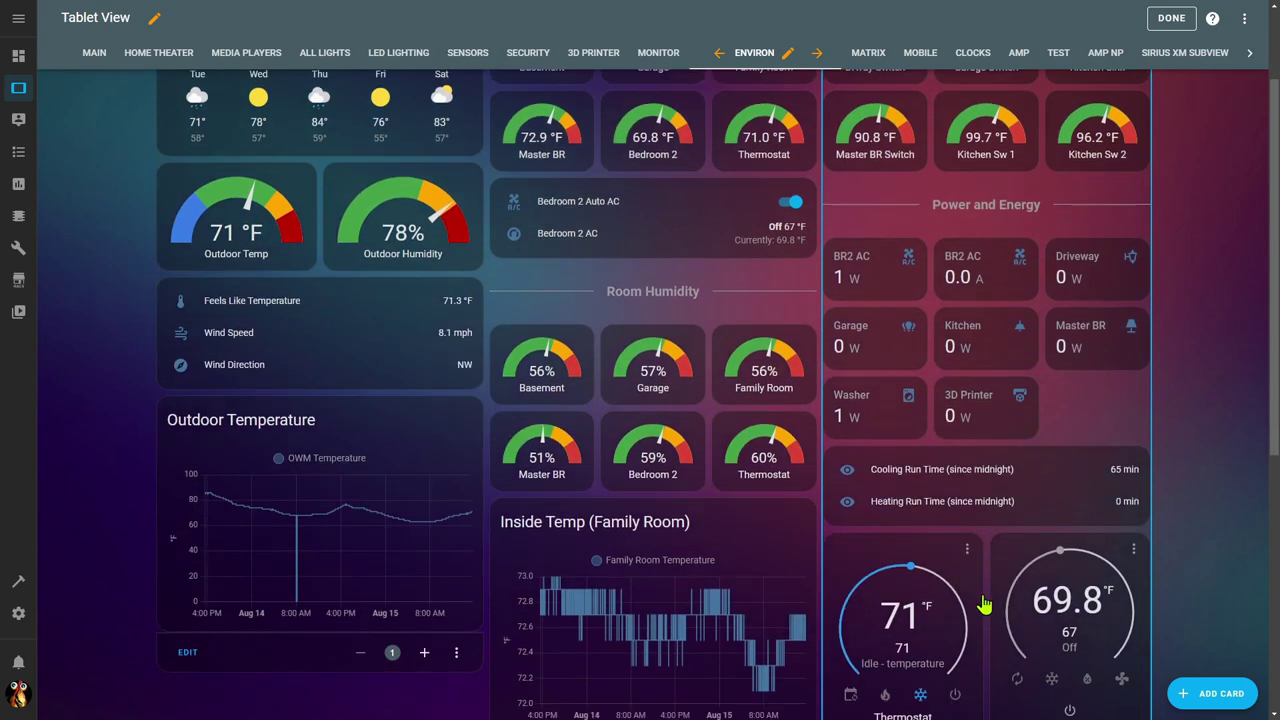
pyautogui.scroll(2, 985, 604)
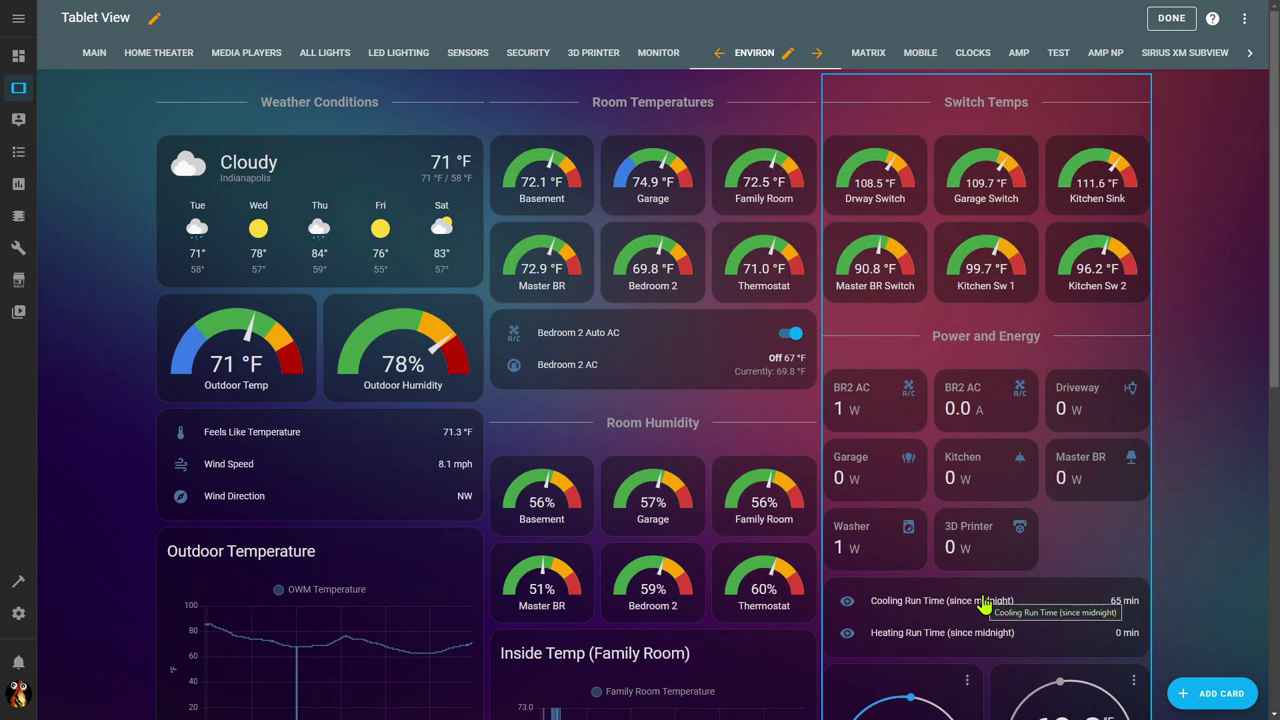
# Exit edit mode, go to Settings > Dashboards, and start then cancel adding a new dashboard.
pyautogui.click(1171, 18)
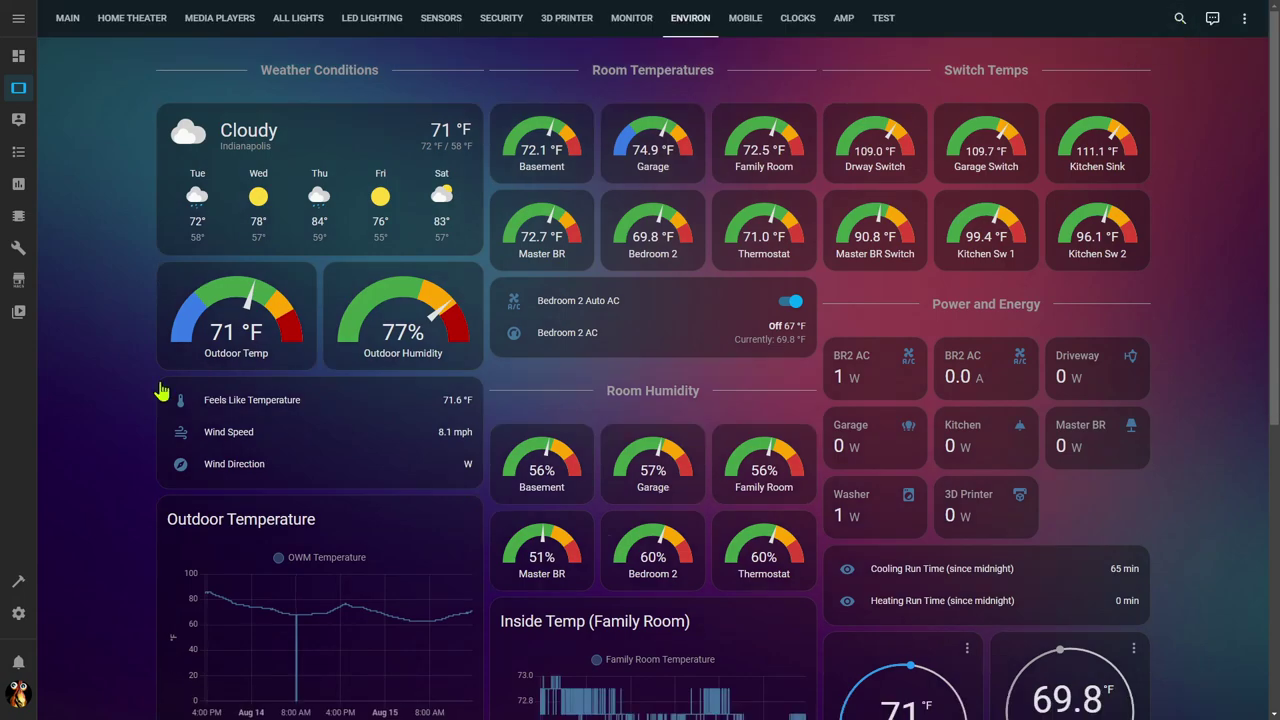
pyautogui.click(18, 620)
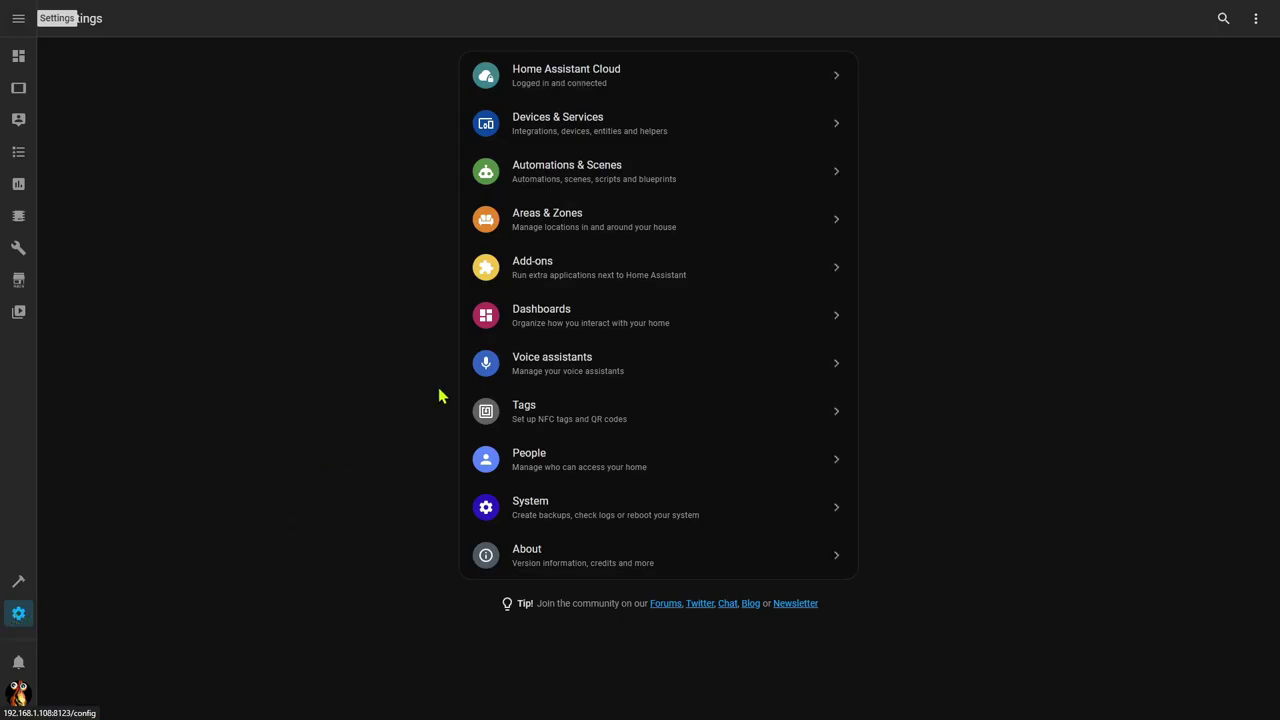
pyautogui.click(531, 329)
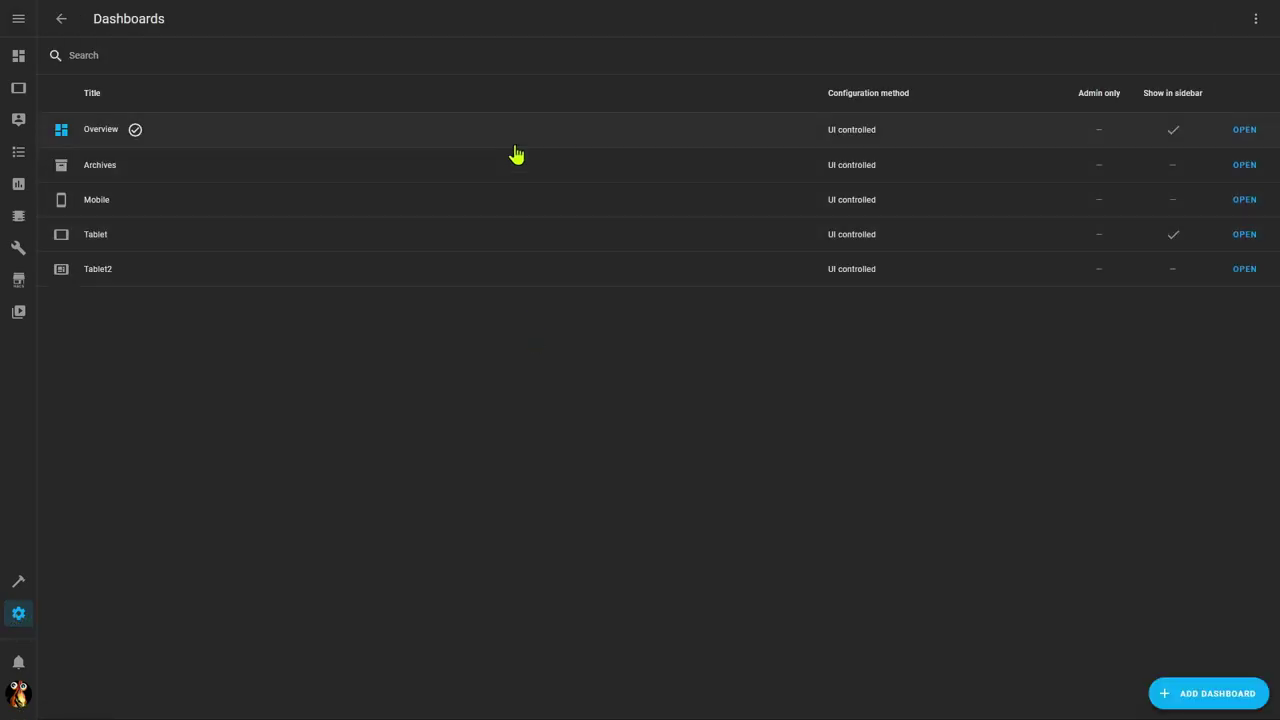
pyautogui.click(1240, 702)
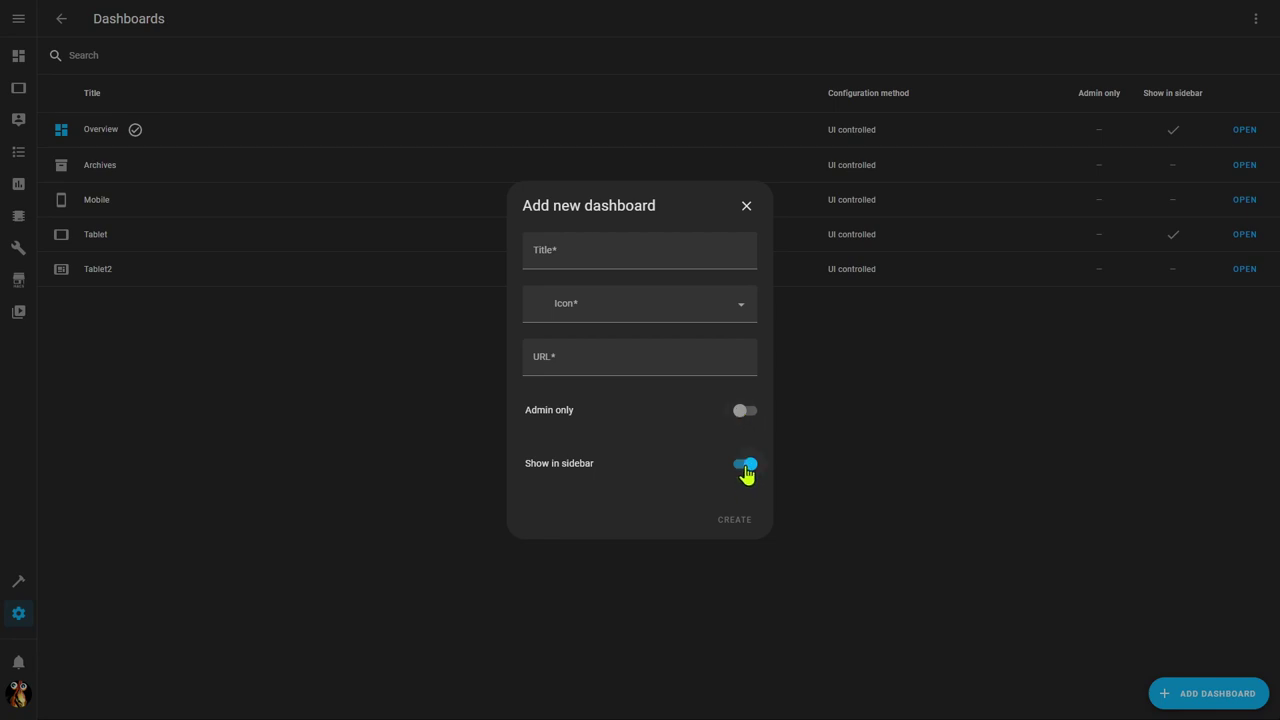
pyautogui.click(746, 207)
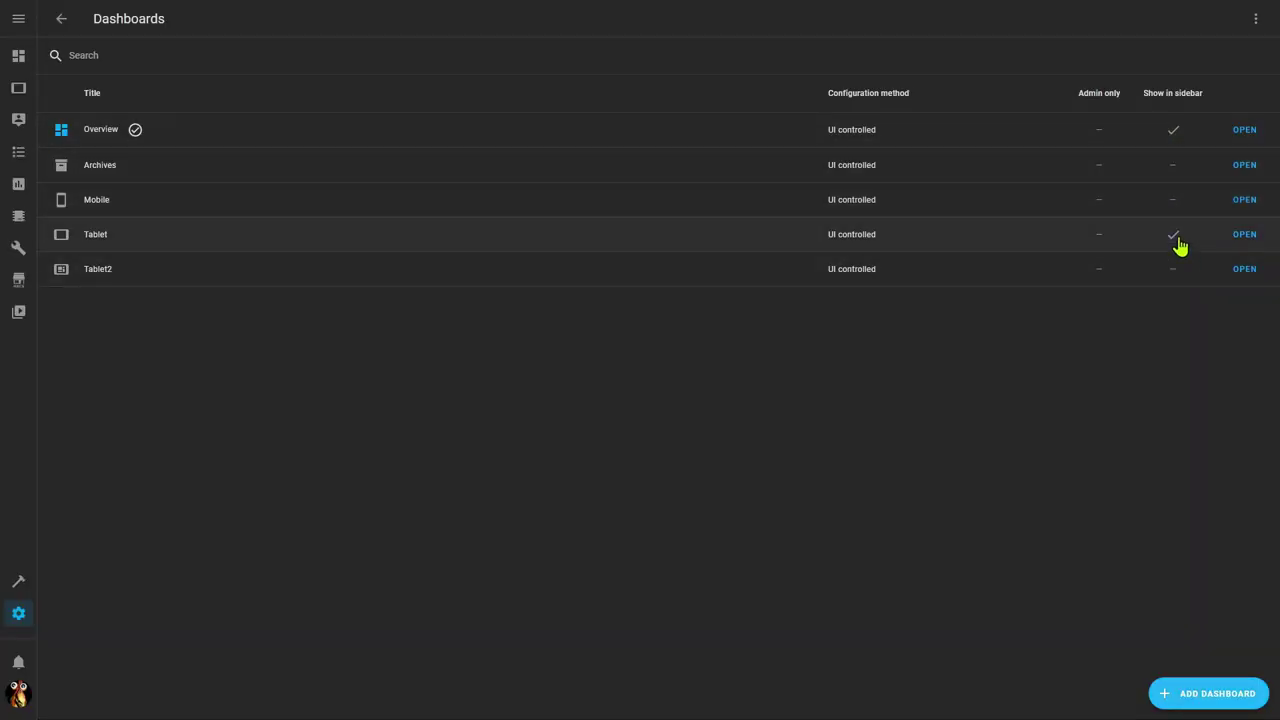
pyautogui.click(505, 205)
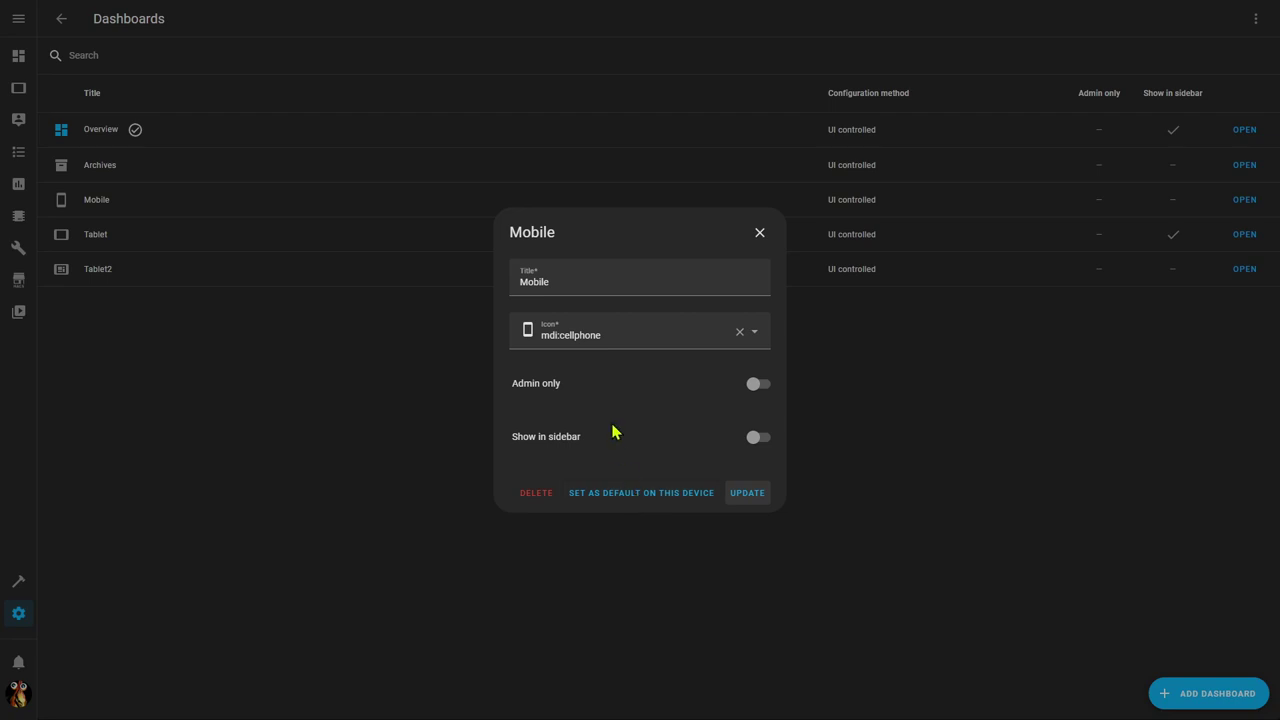
pyautogui.click(757, 233)
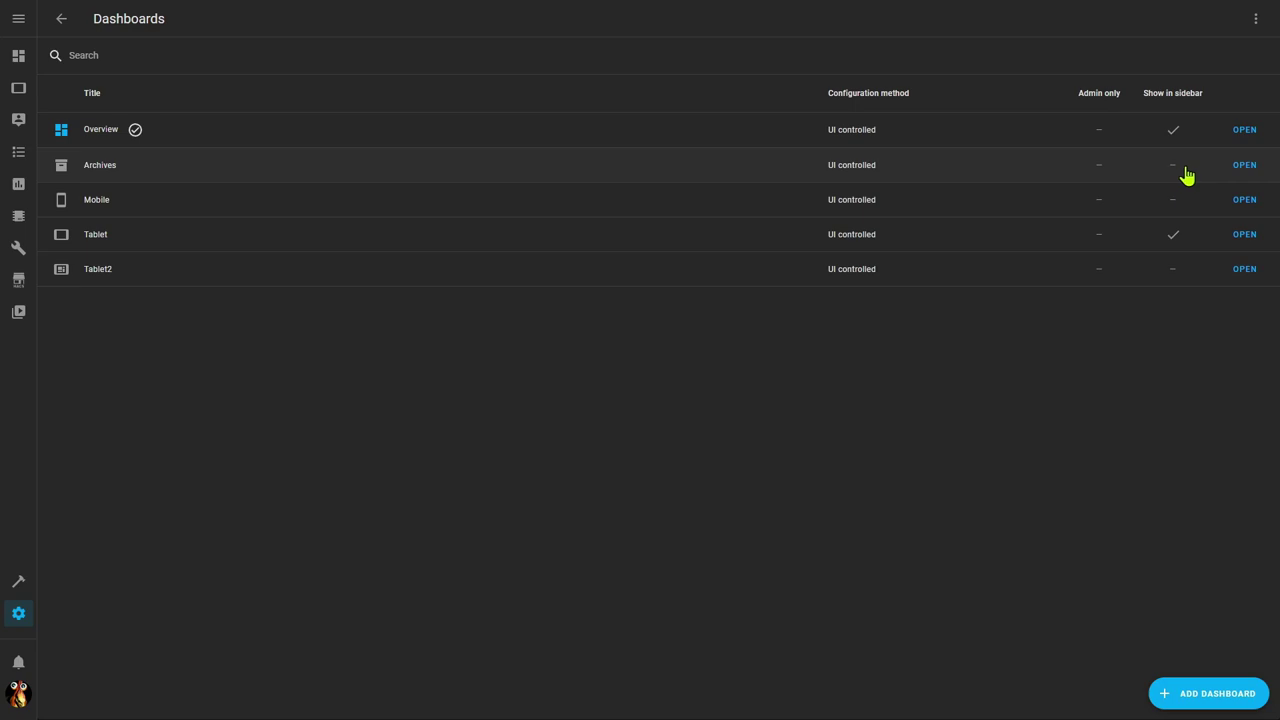
# Open the Archives dashboard from the dashboards list.
pyautogui.click(1249, 165)
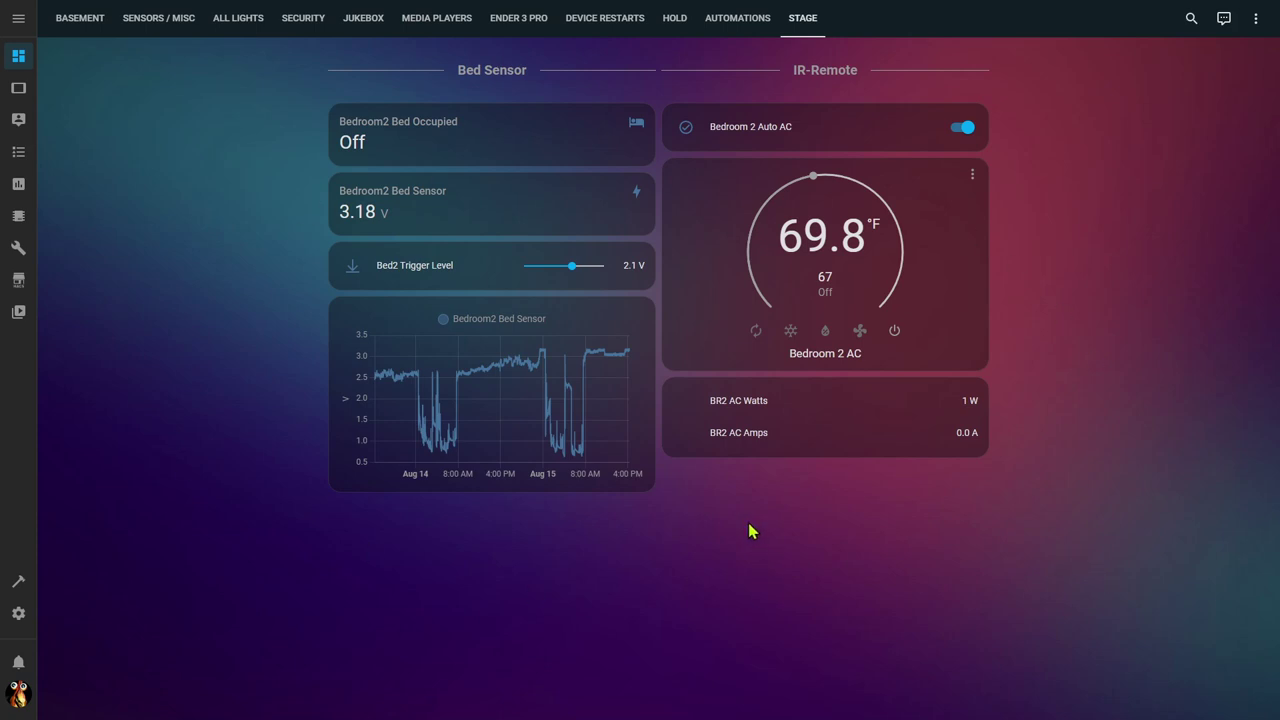
# Open the Archives dashboard from Settings > Dashboards.
pyautogui.click(18, 613)
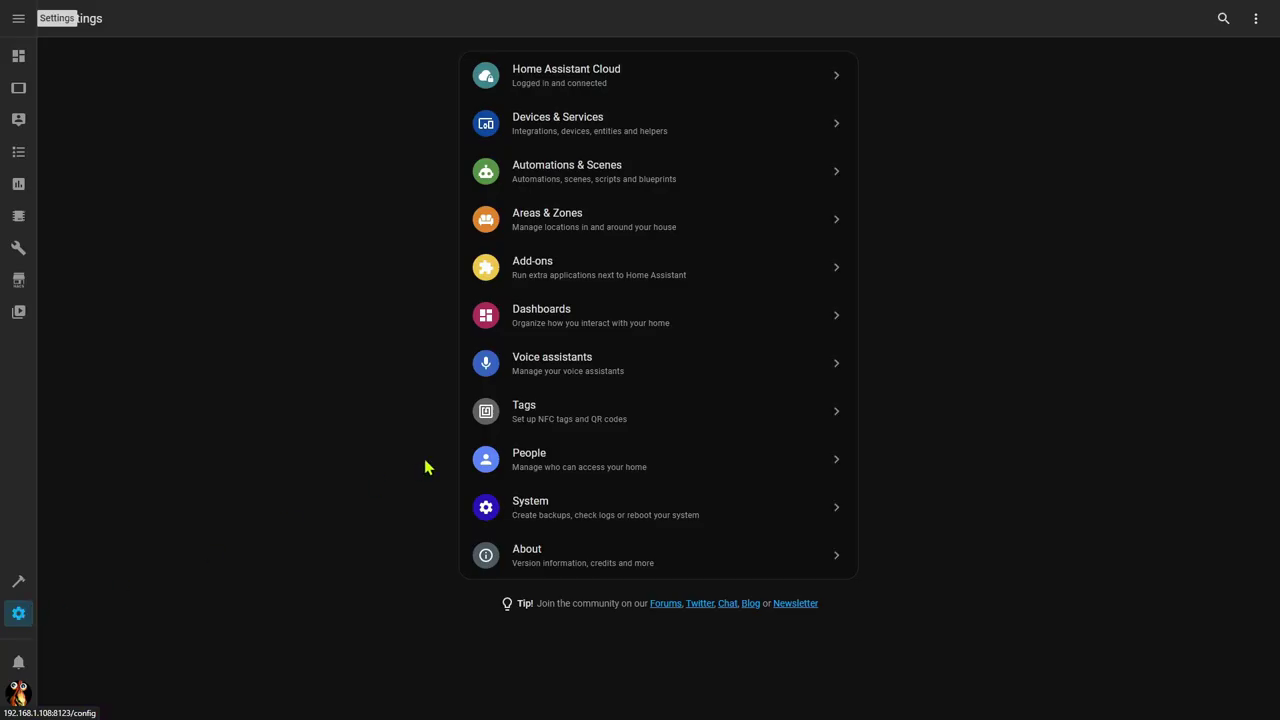
pyautogui.click(550, 320)
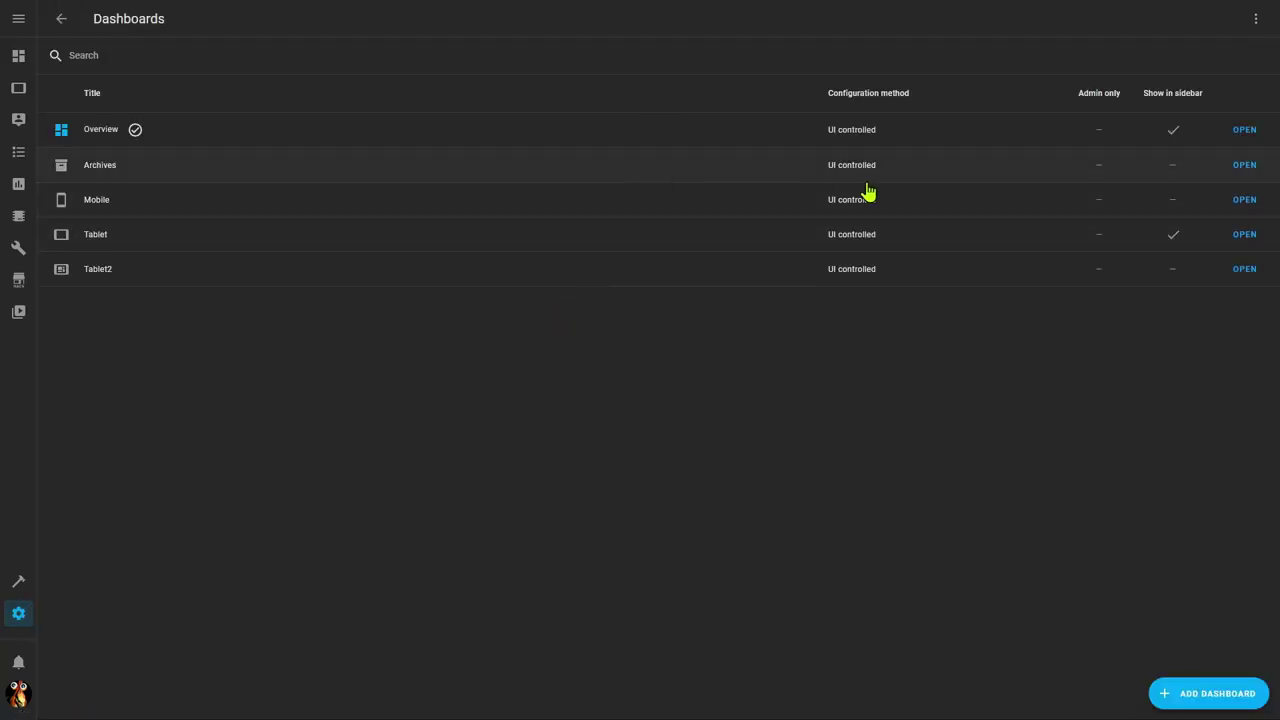
pyautogui.click(1238, 168)
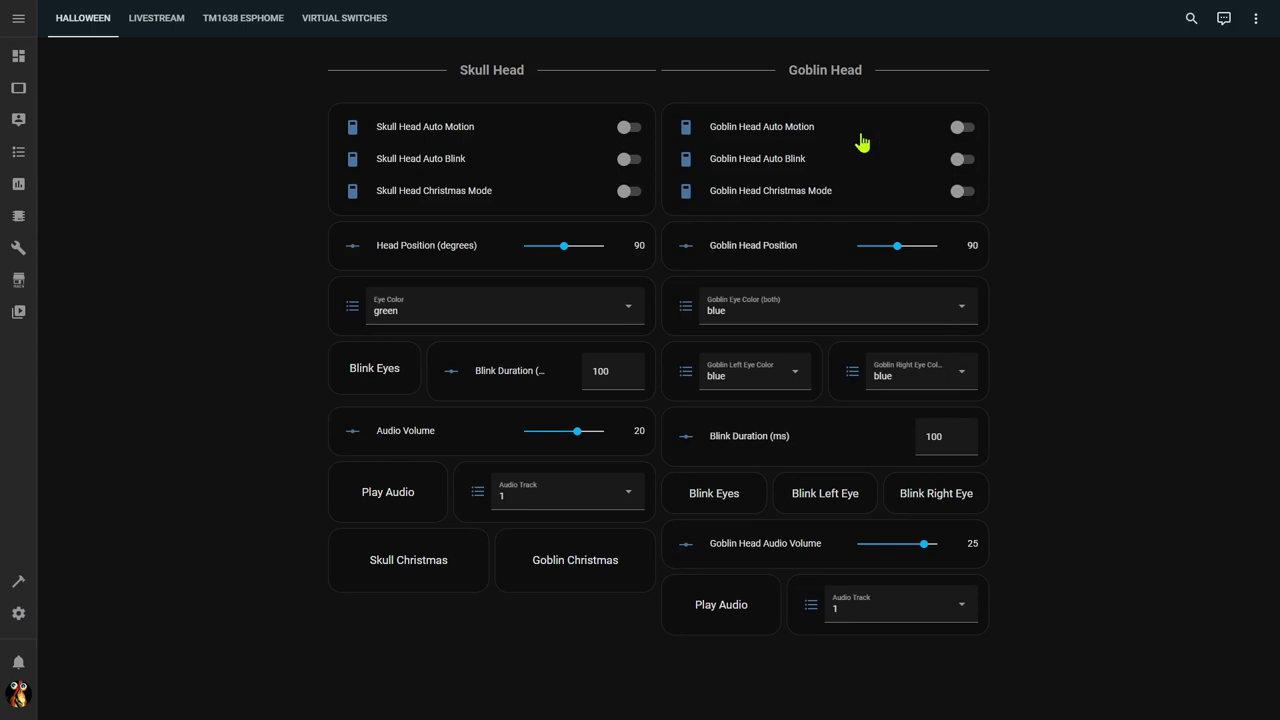
# Edit the Archives dashboard and add a new view titled 'AC Automation'.
pyautogui.click(1255, 18)
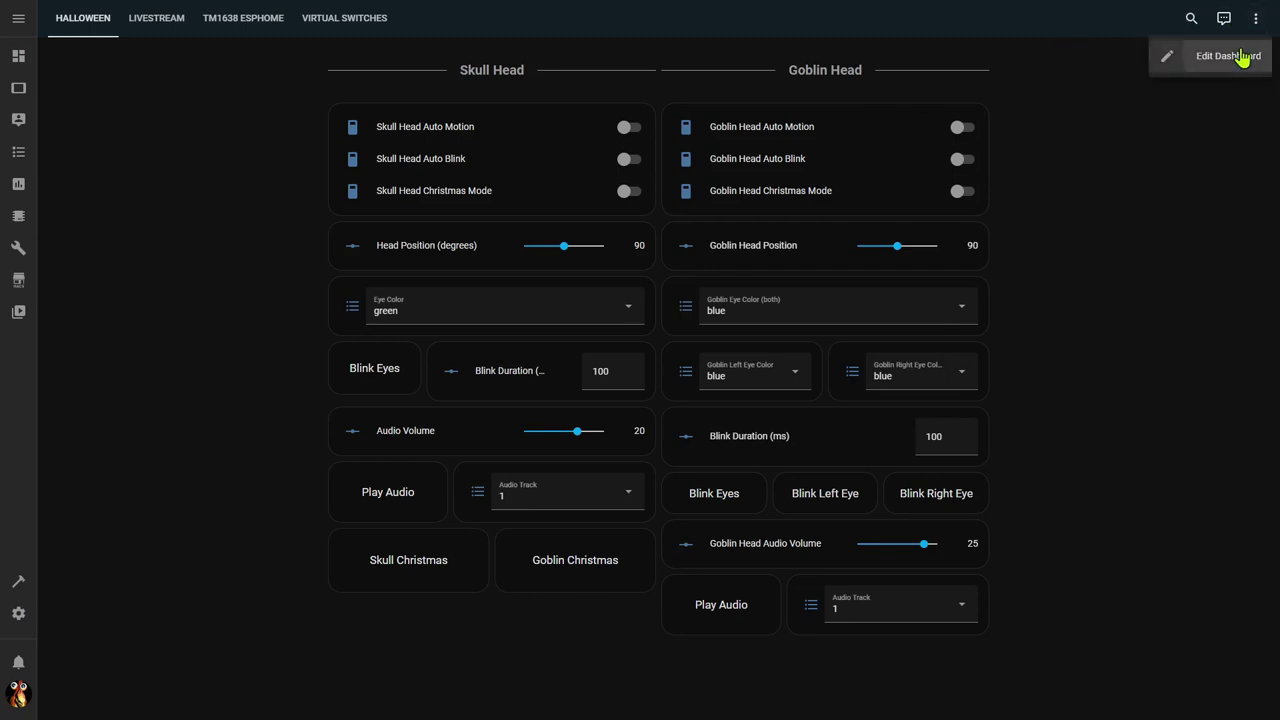
pyautogui.click(1243, 57)
pyautogui.click(533, 55)
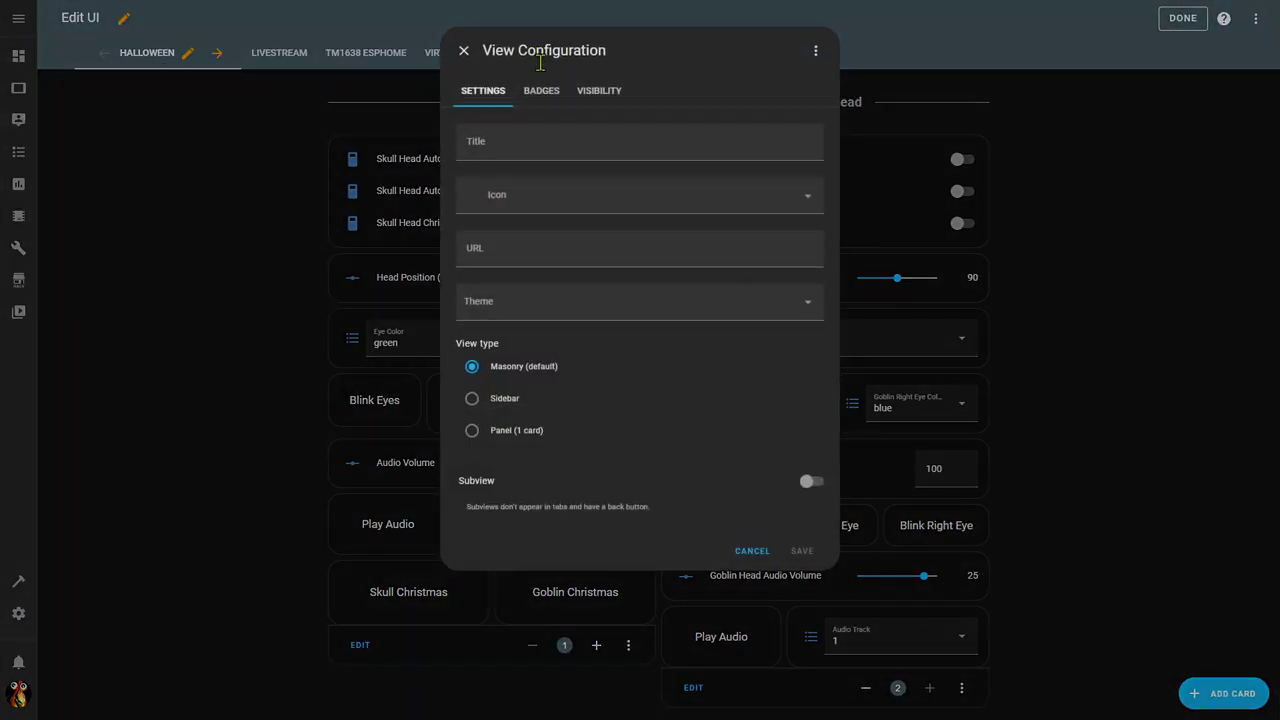
pyautogui.click(571, 141)
pyautogui.write('AC')
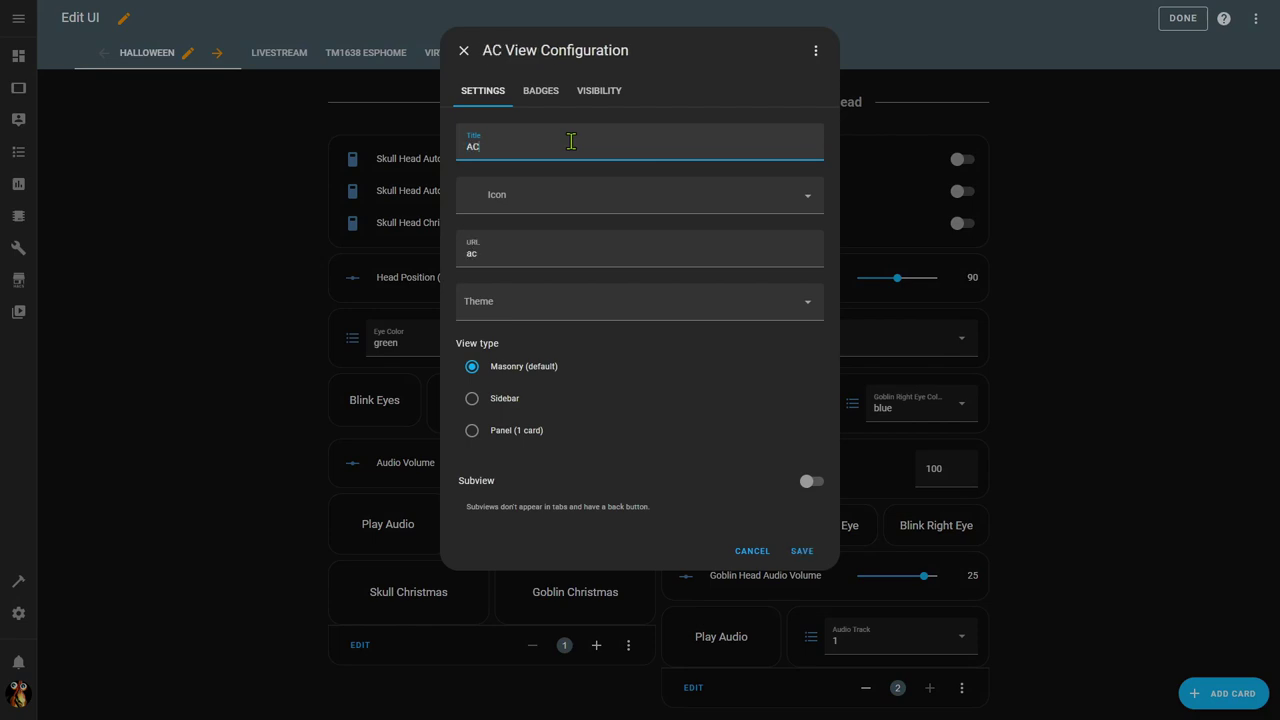
pyautogui.write(' Automation')
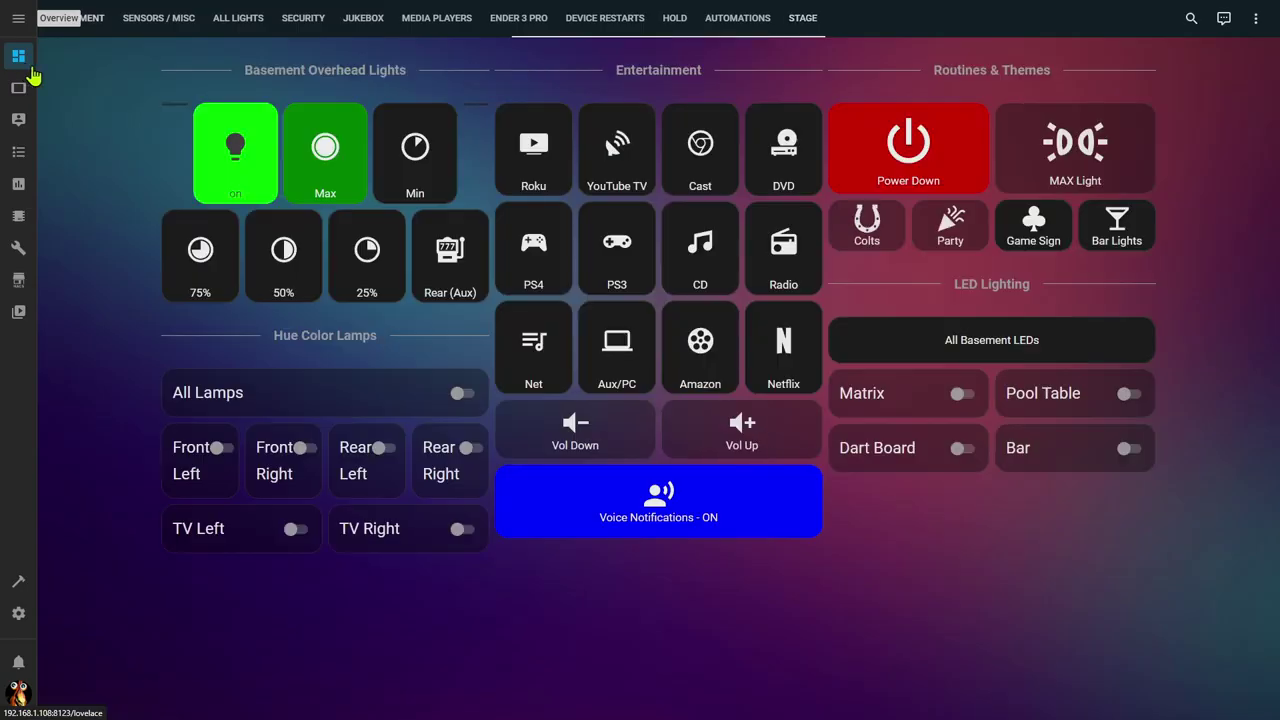
# Edit the Stage view and move its Bed Sensor card to Archives' AC Automation view.
pyautogui.click(814, 21)
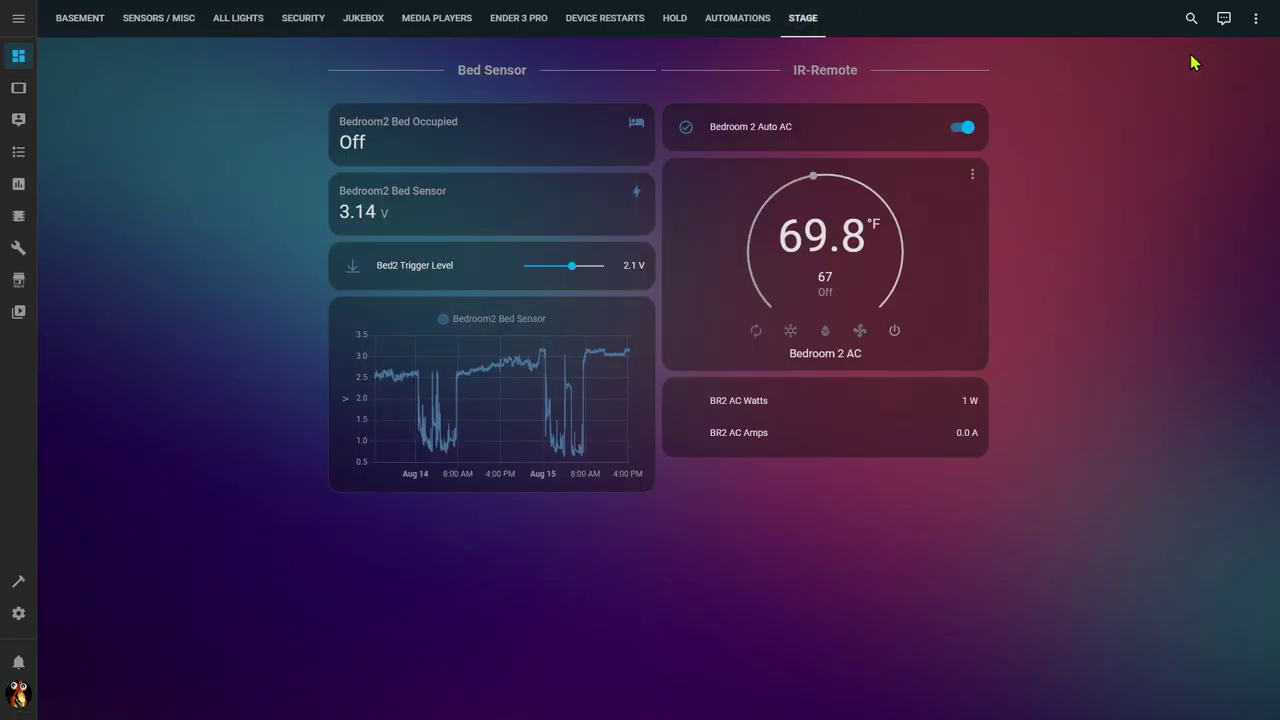
pyautogui.click(1258, 20)
pyautogui.click(1250, 55)
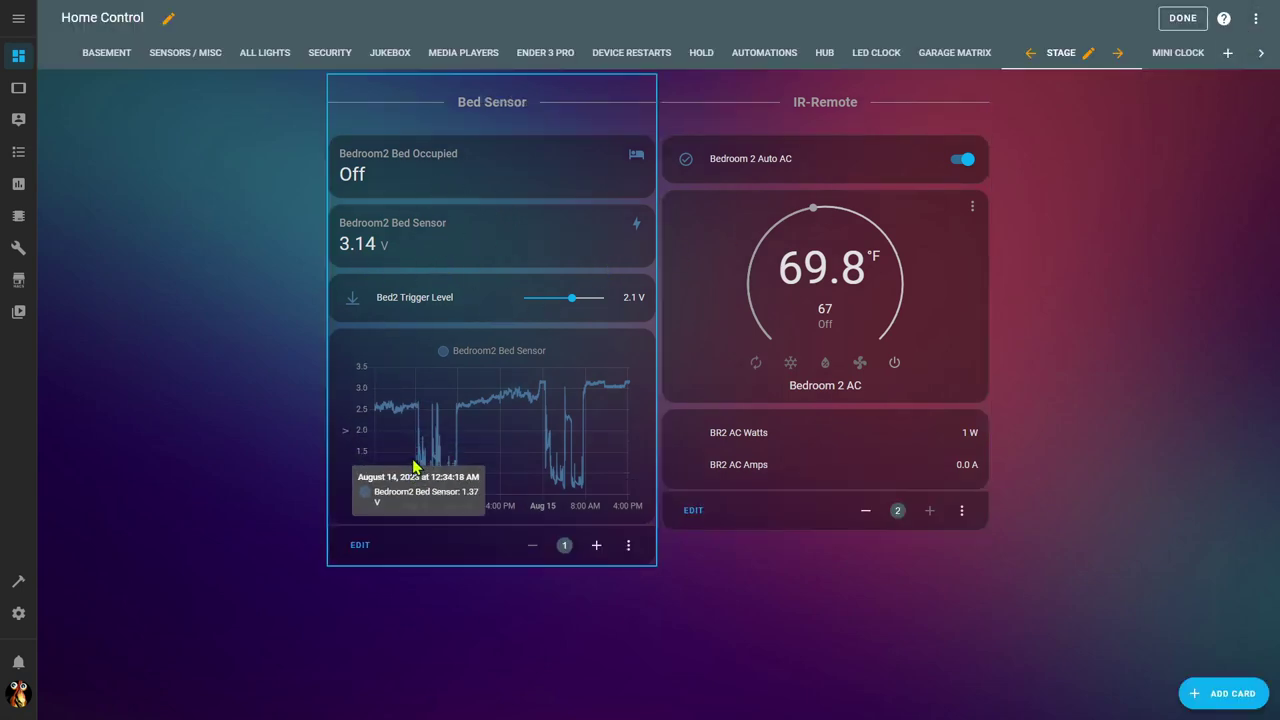
pyautogui.click(628, 545)
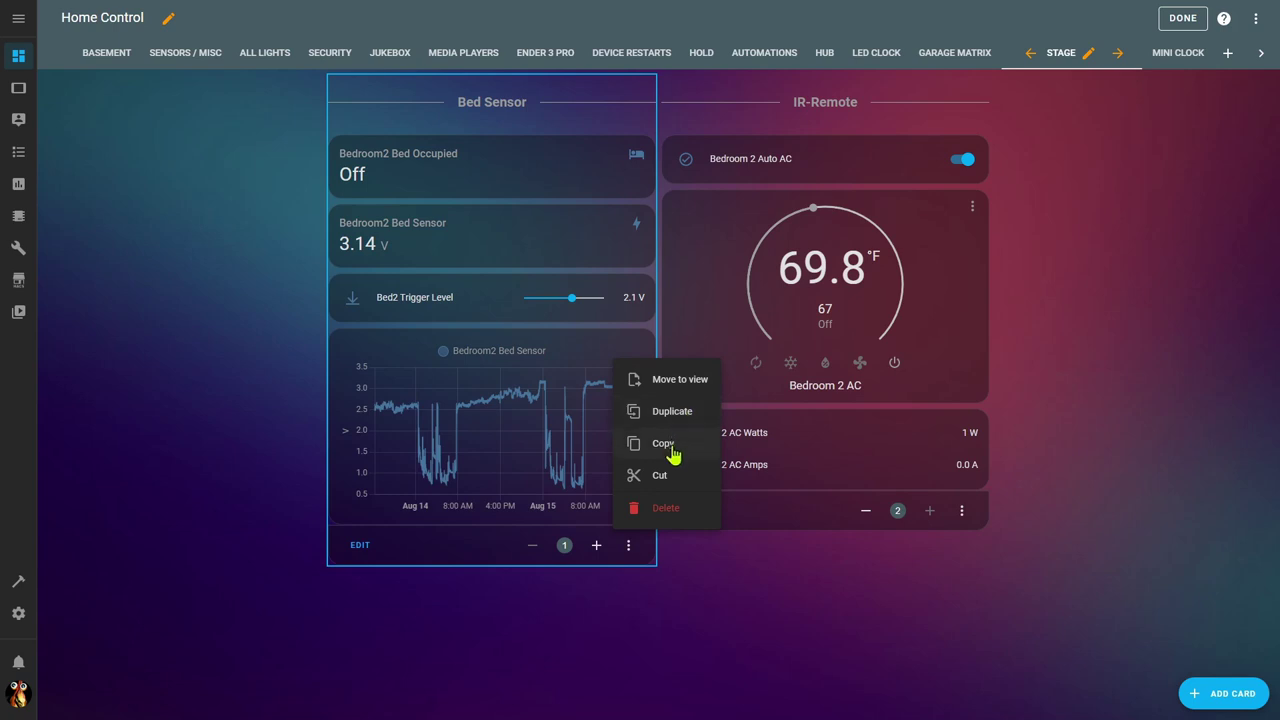
pyautogui.click(668, 385)
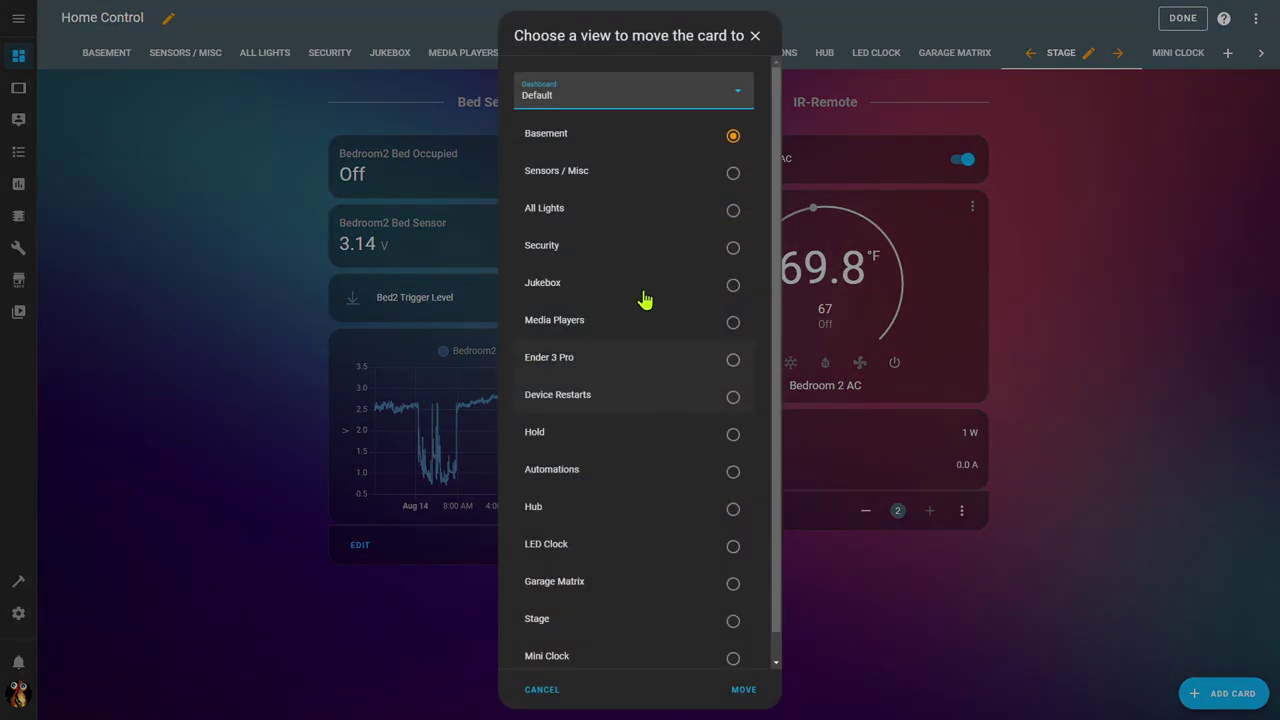
pyautogui.click(573, 100)
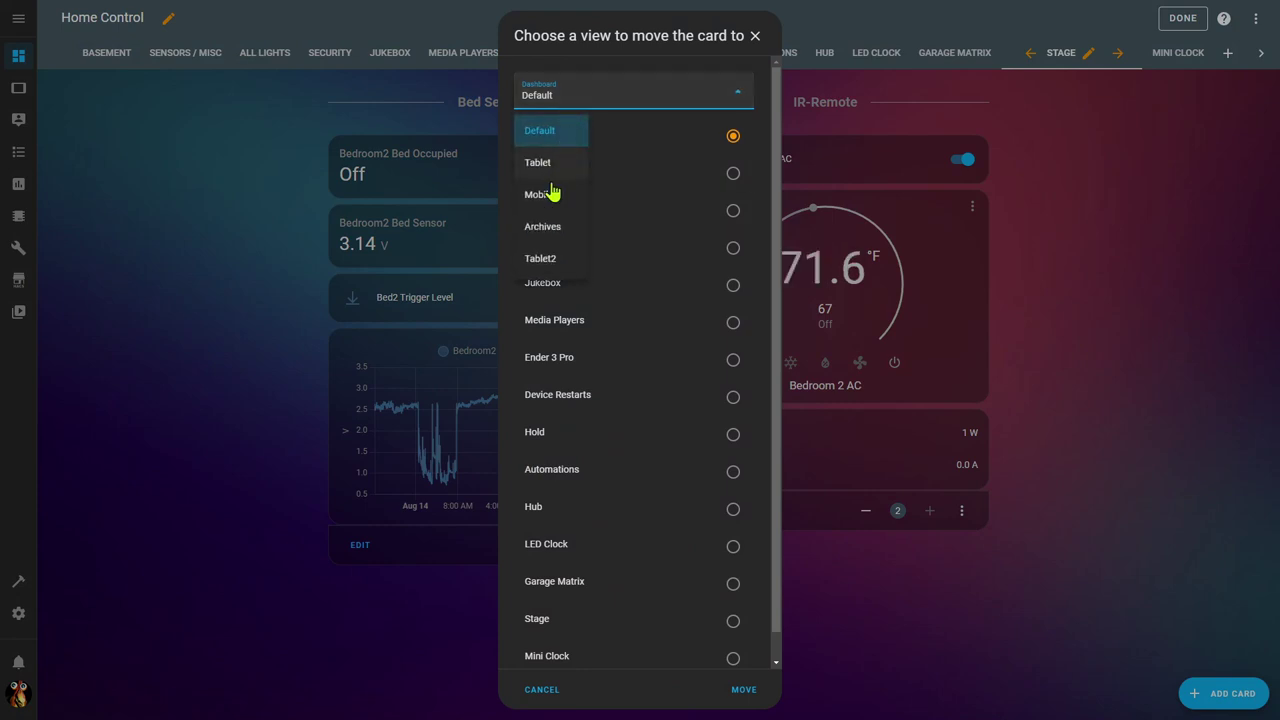
pyautogui.click(555, 231)
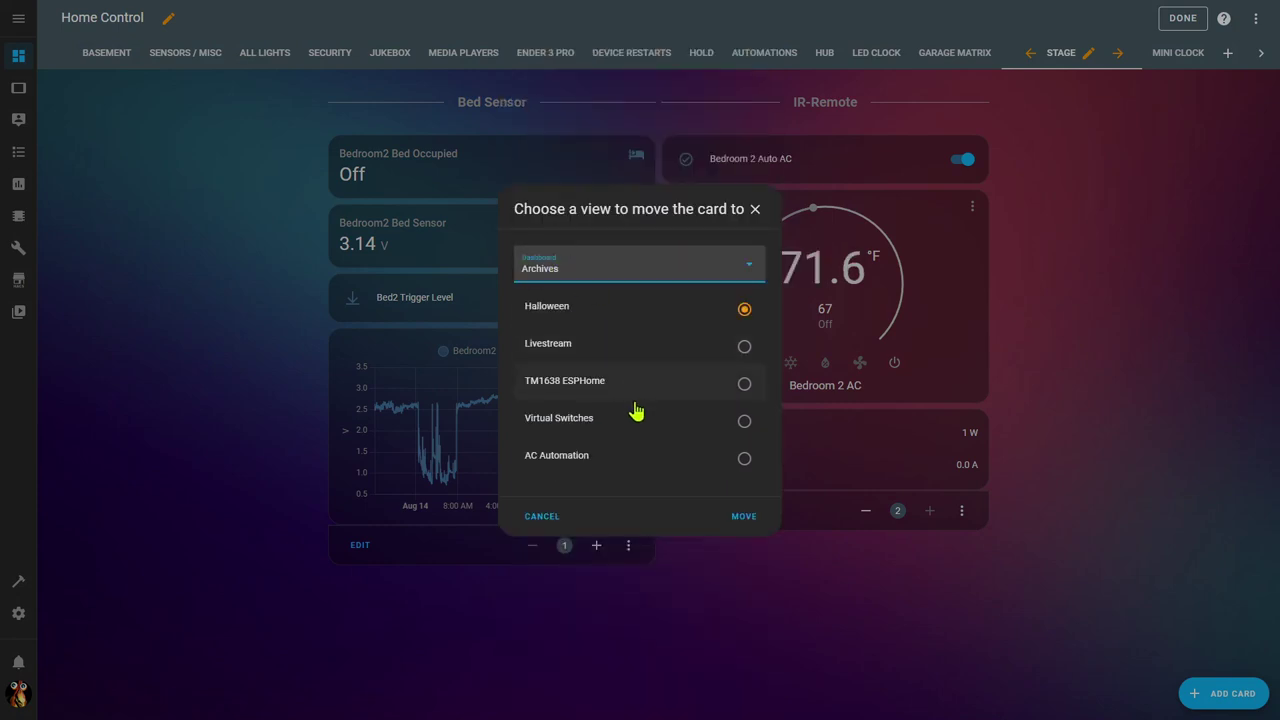
pyautogui.click(745, 460)
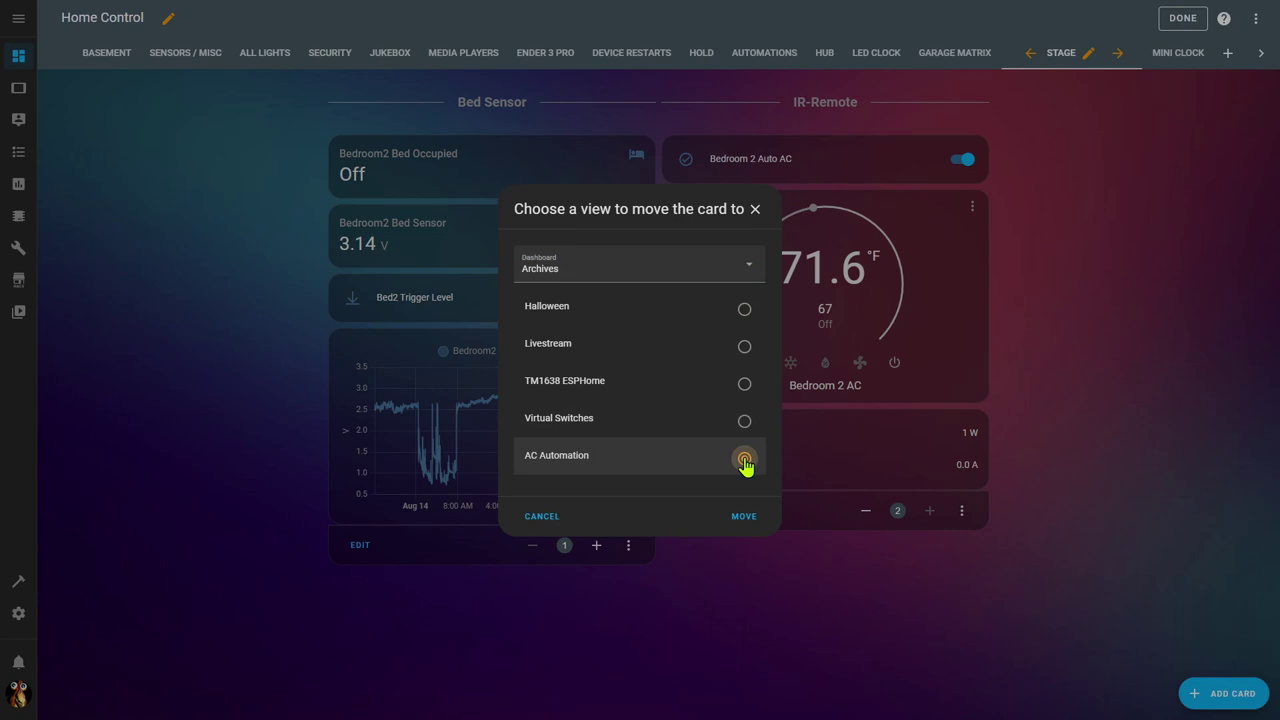
pyautogui.click(744, 518)
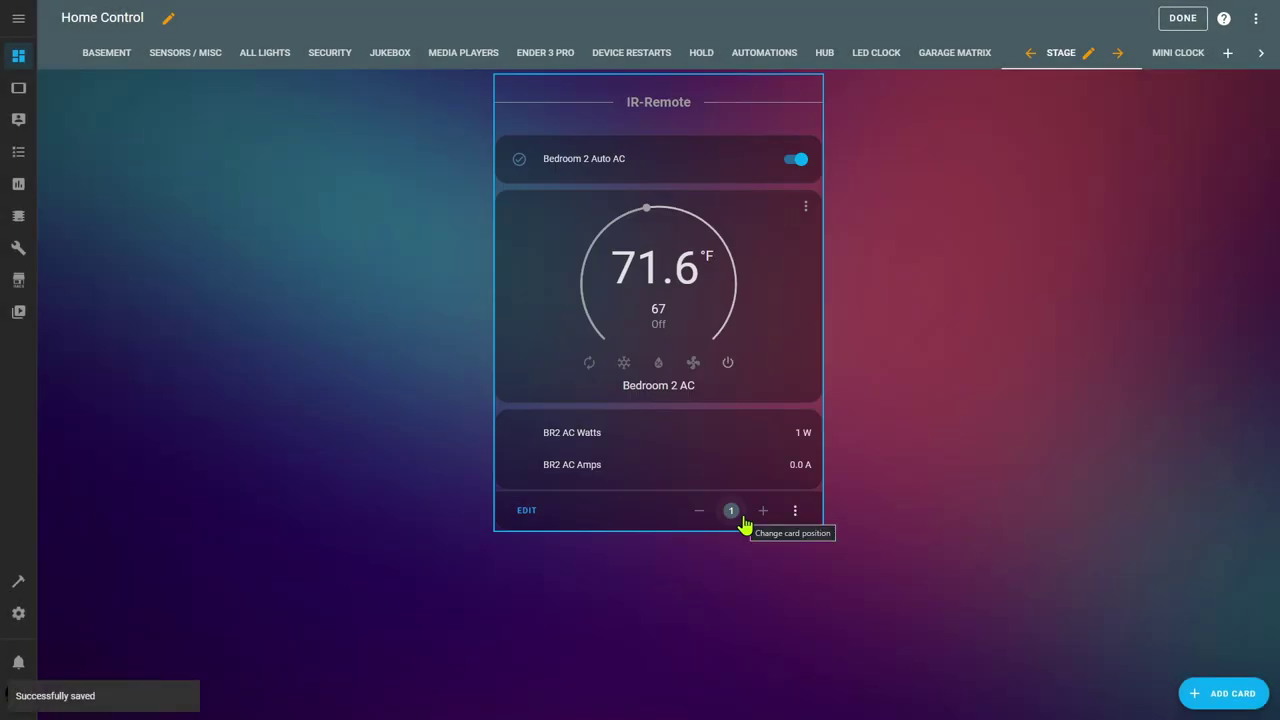
# Open the Archives dashboard via Settings > Dashboards and check its AC Automation view.
pyautogui.click(20, 613)
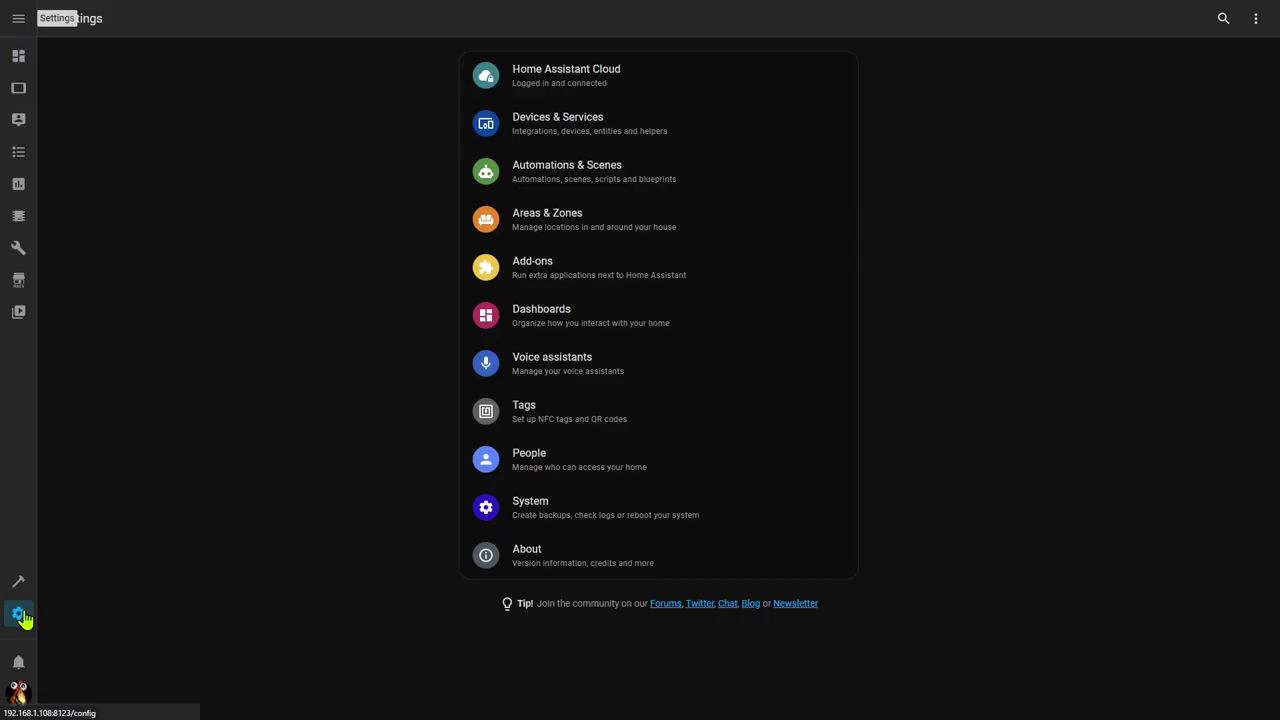
pyautogui.click(590, 326)
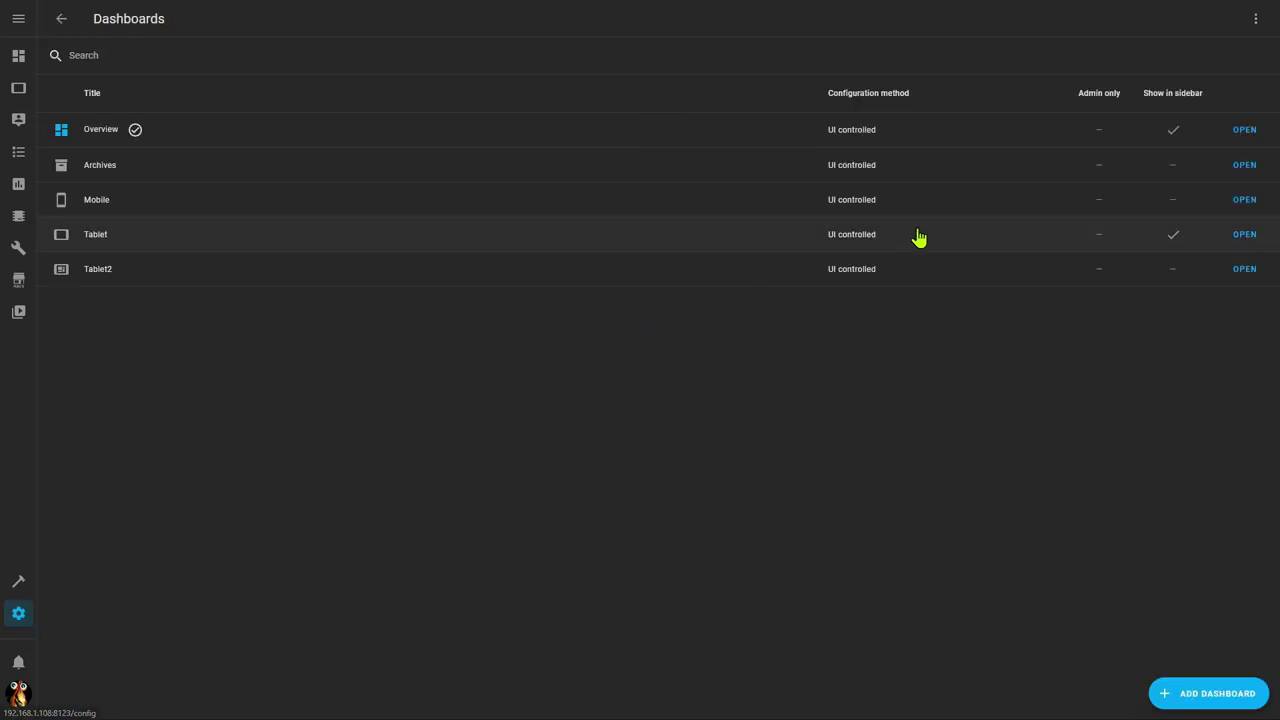
pyautogui.click(1248, 167)
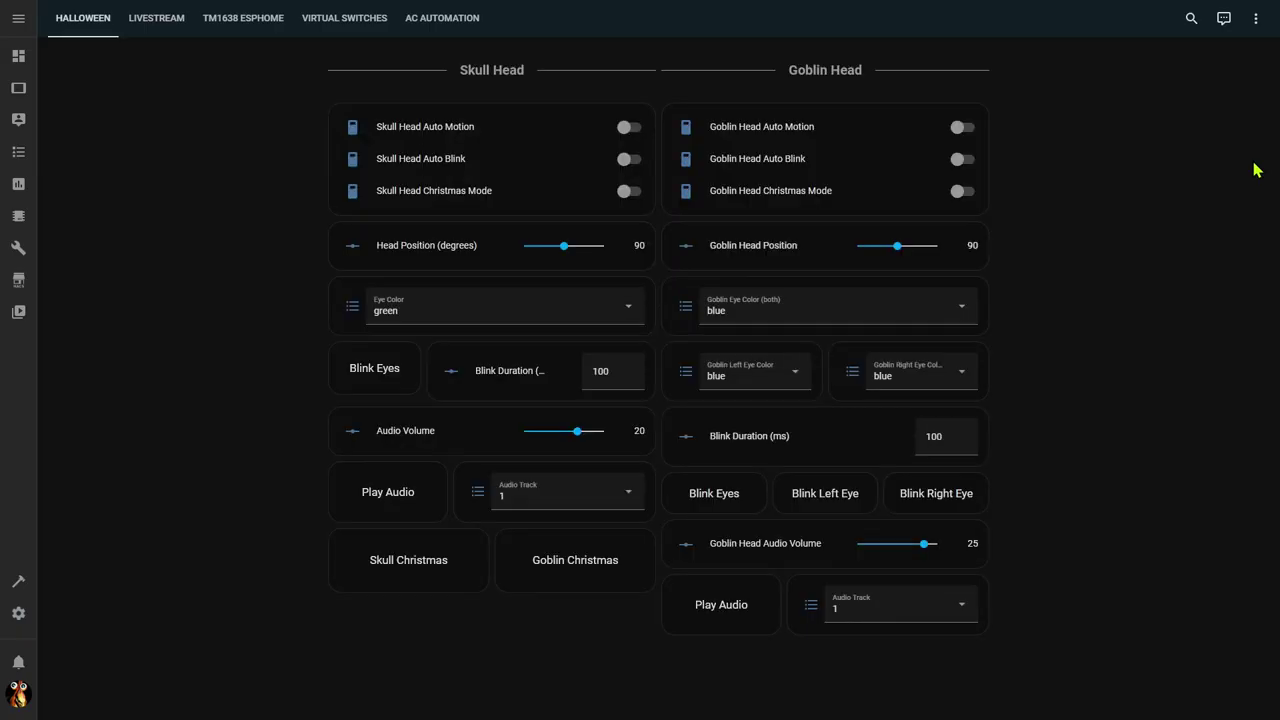
pyautogui.click(455, 32)
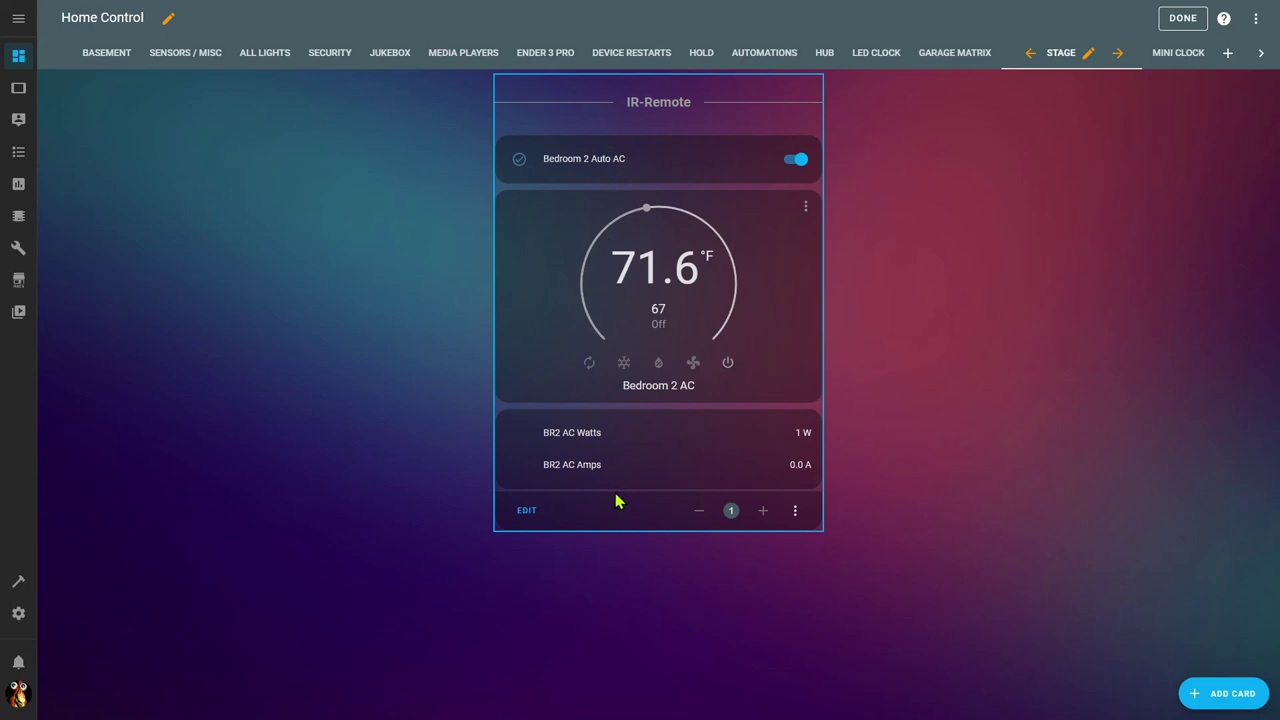
# In the IR-Remote stack editor, copy the third card, the Bedroom 2 AC thermostat.
pyautogui.click(527, 512)
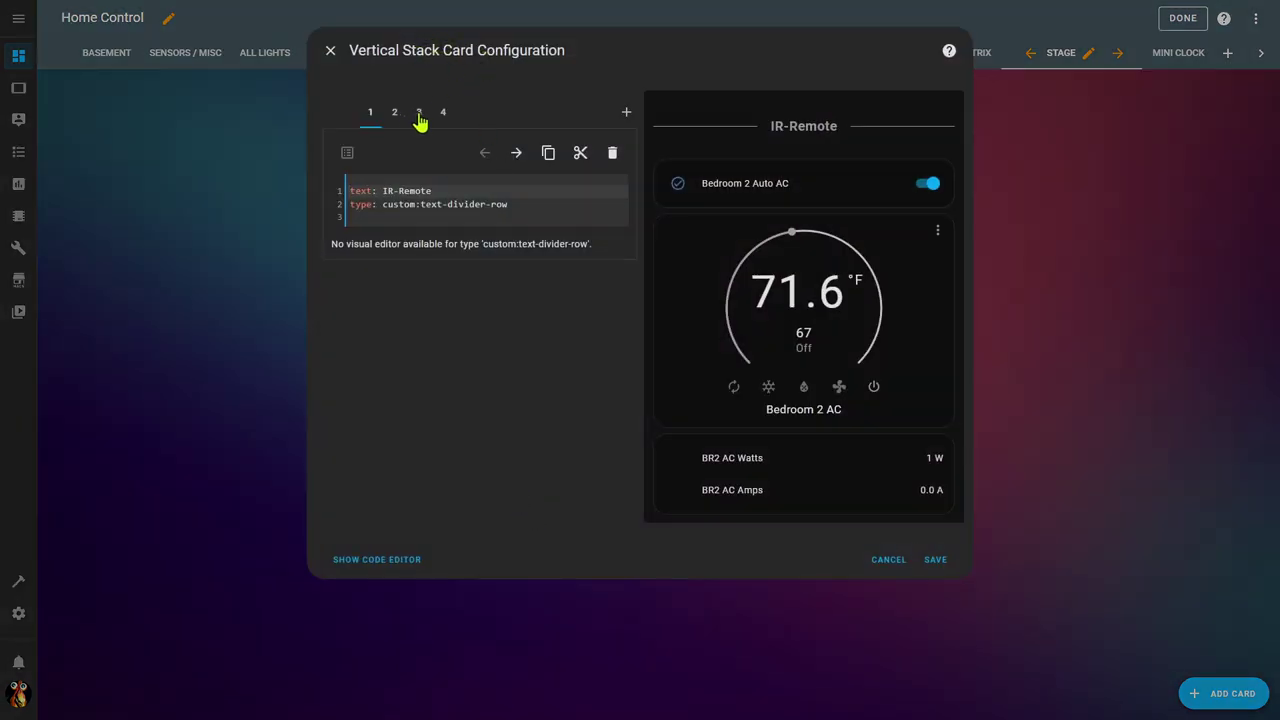
pyautogui.click(419, 114)
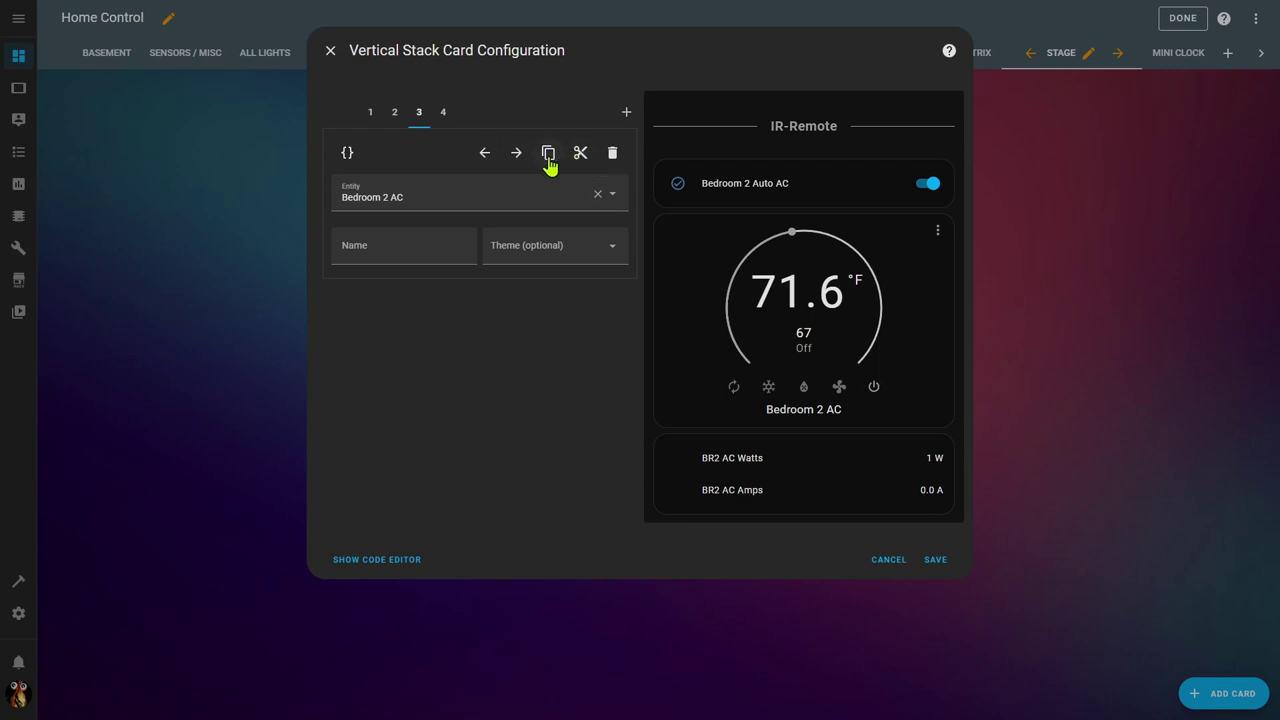
pyautogui.click(548, 155)
# Discard the stack editor and open the Archives dashboard's AC Automation view.
pyautogui.click(887, 562)
pyautogui.click(18, 613)
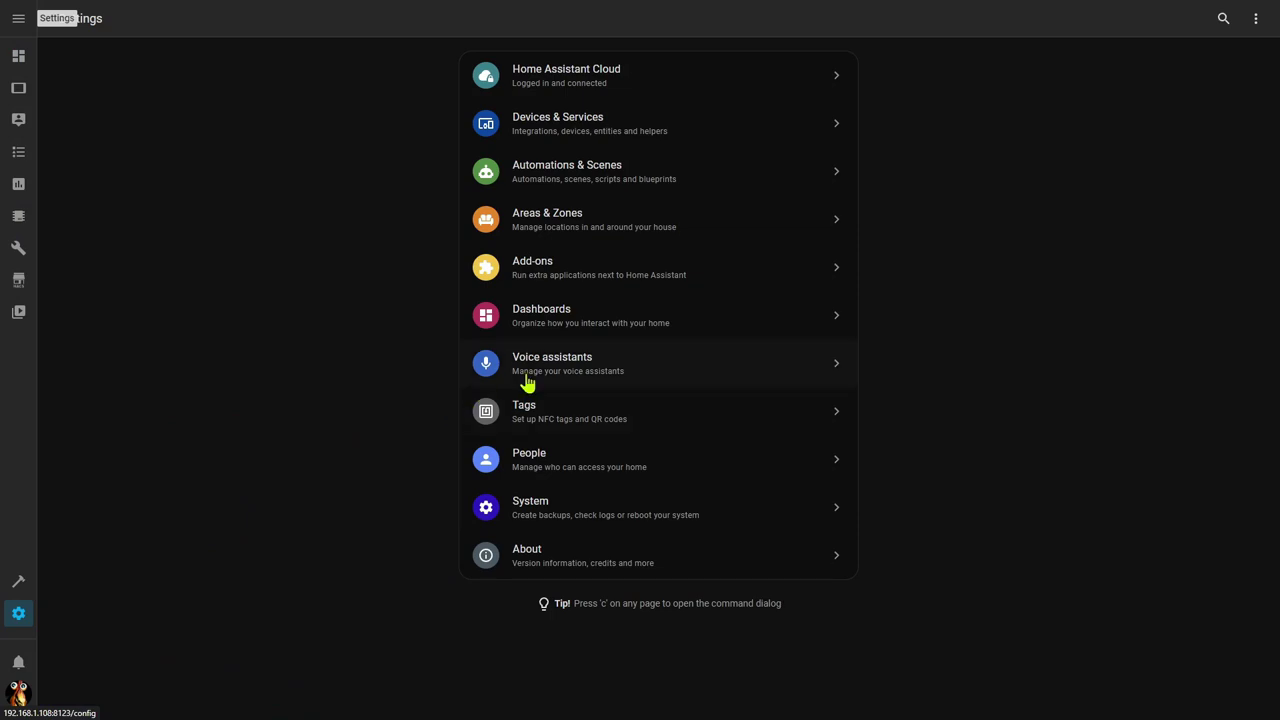
pyautogui.click(554, 317)
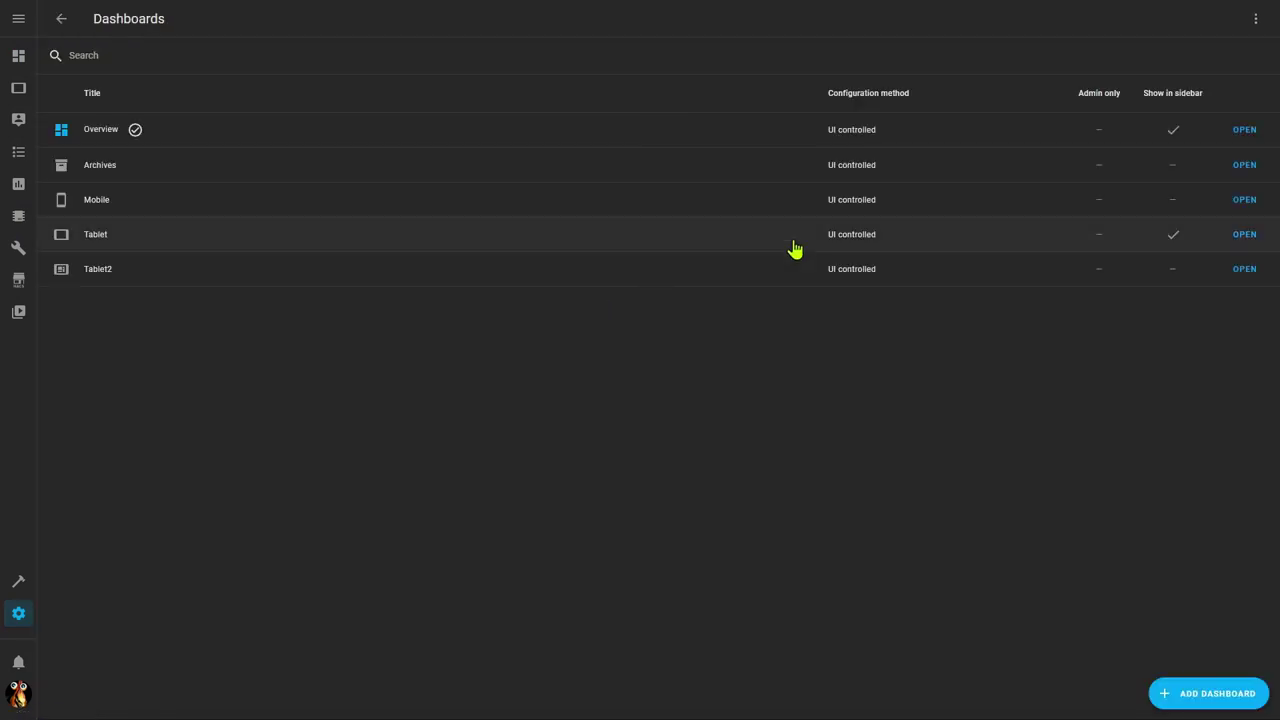
pyautogui.click(1244, 170)
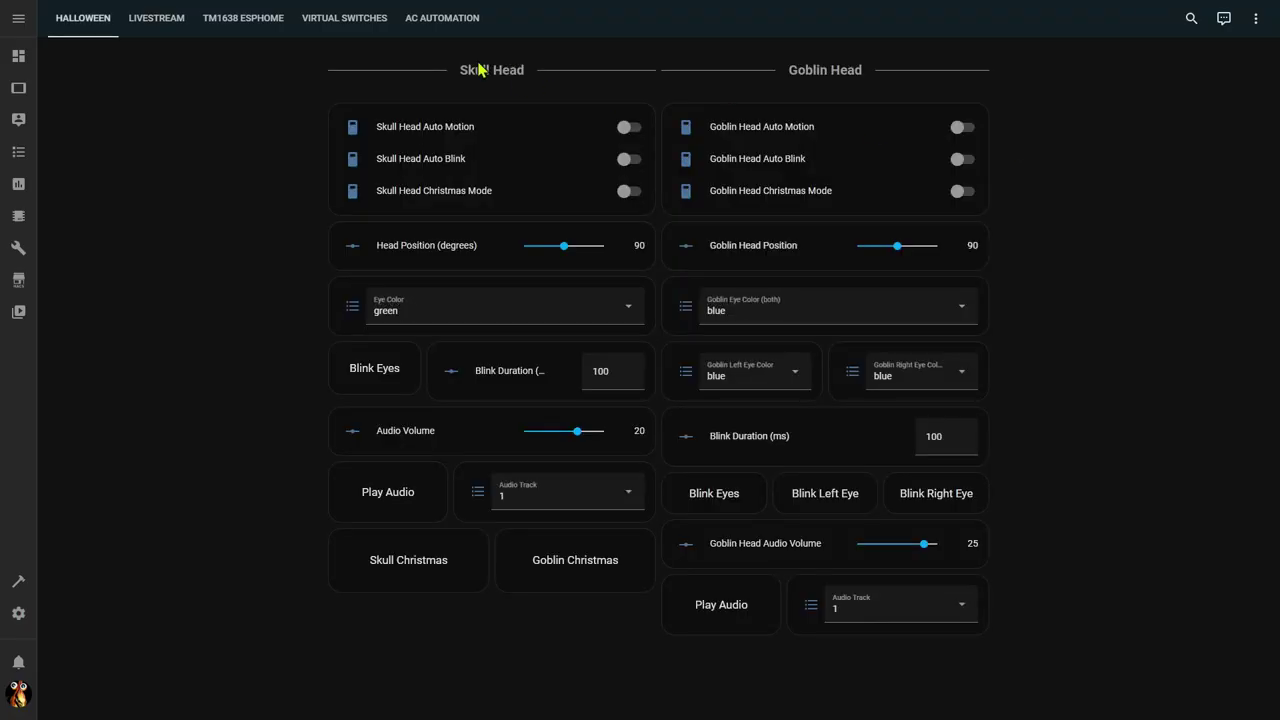
pyautogui.click(430, 22)
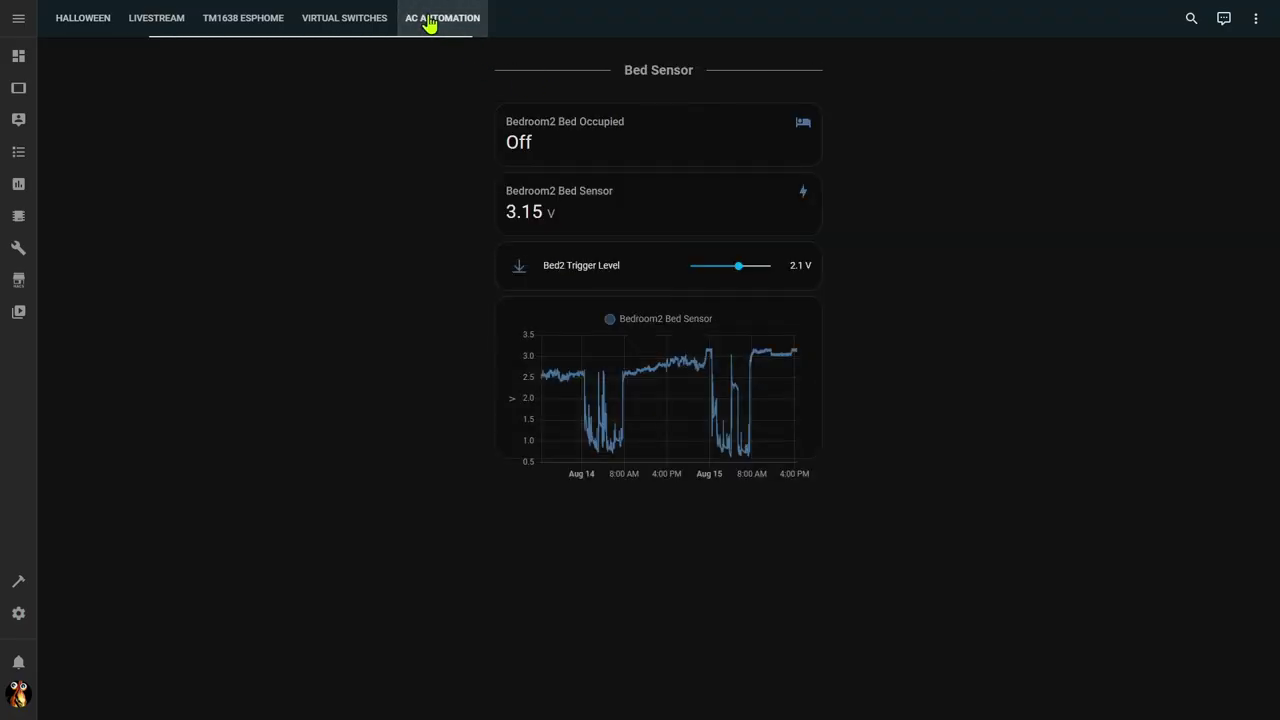
# Put the Archives dashboard into edit mode and bring up the new-card picker.
pyautogui.click(1253, 19)
pyautogui.click(1236, 60)
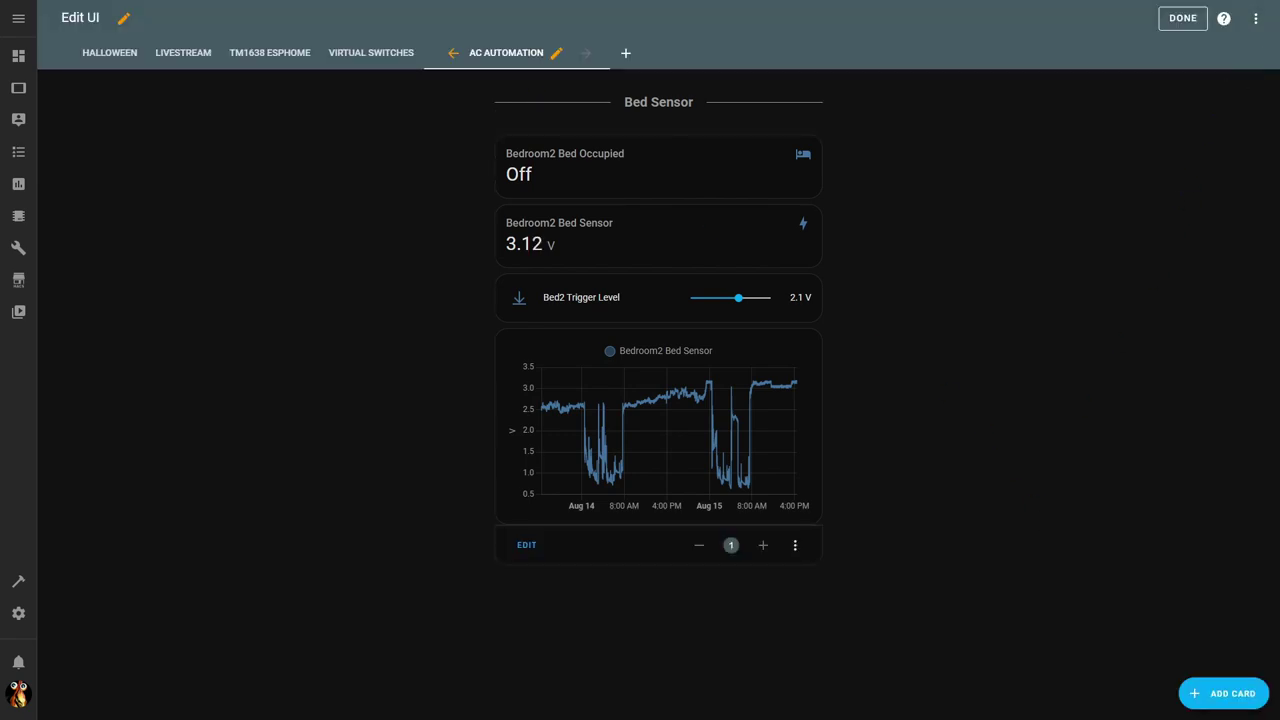
pyautogui.click(1229, 702)
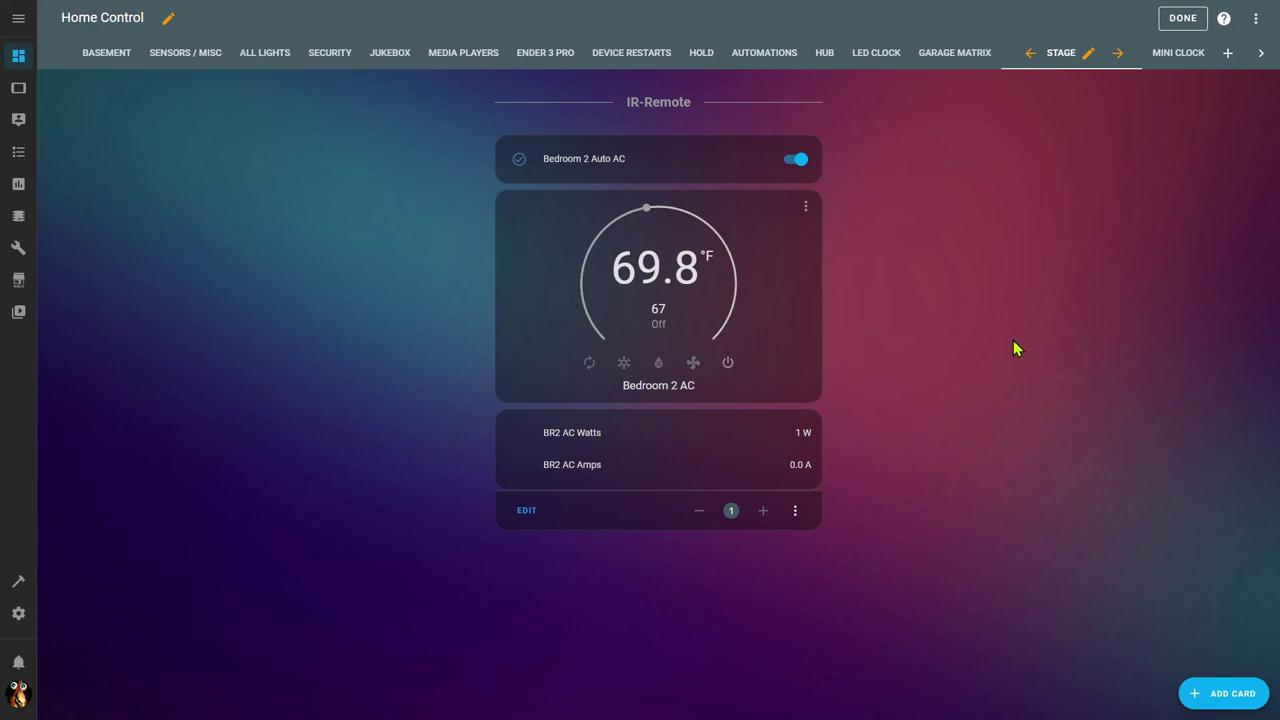
# Review the Stage view settings and the dashboard's raw YAML, closing both without changes.
pyautogui.click(1089, 55)
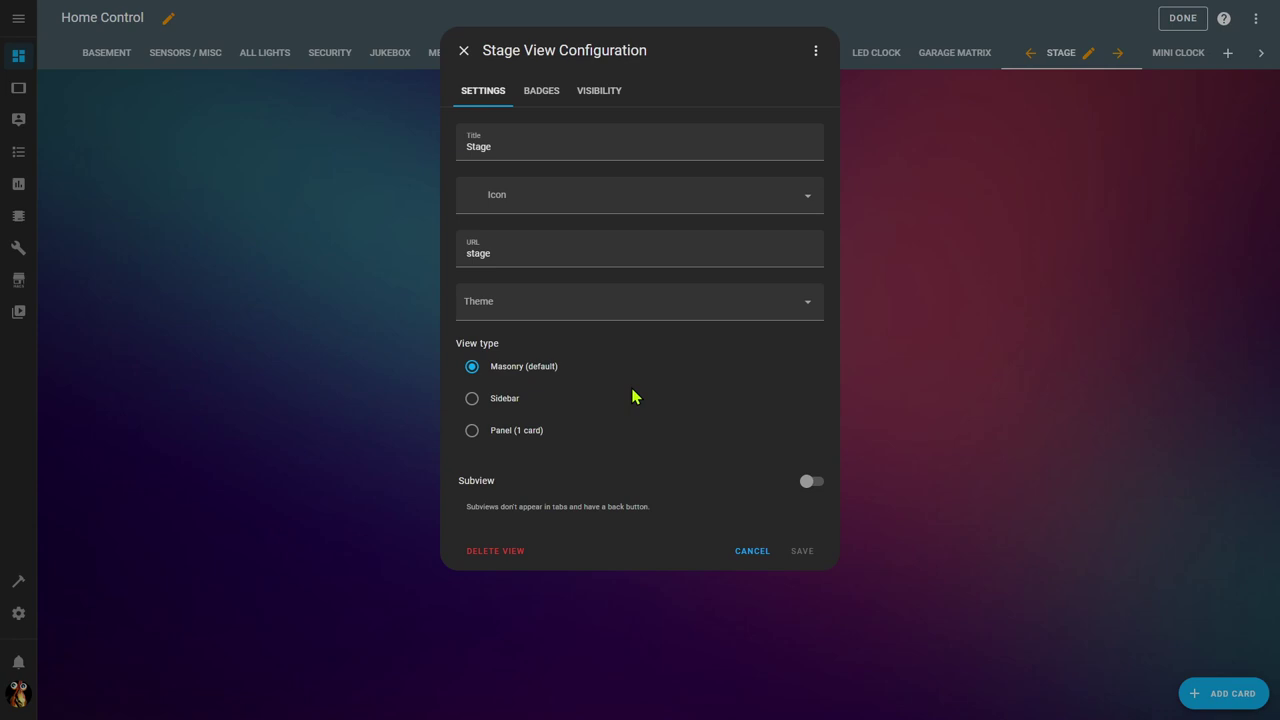
pyautogui.click(742, 551)
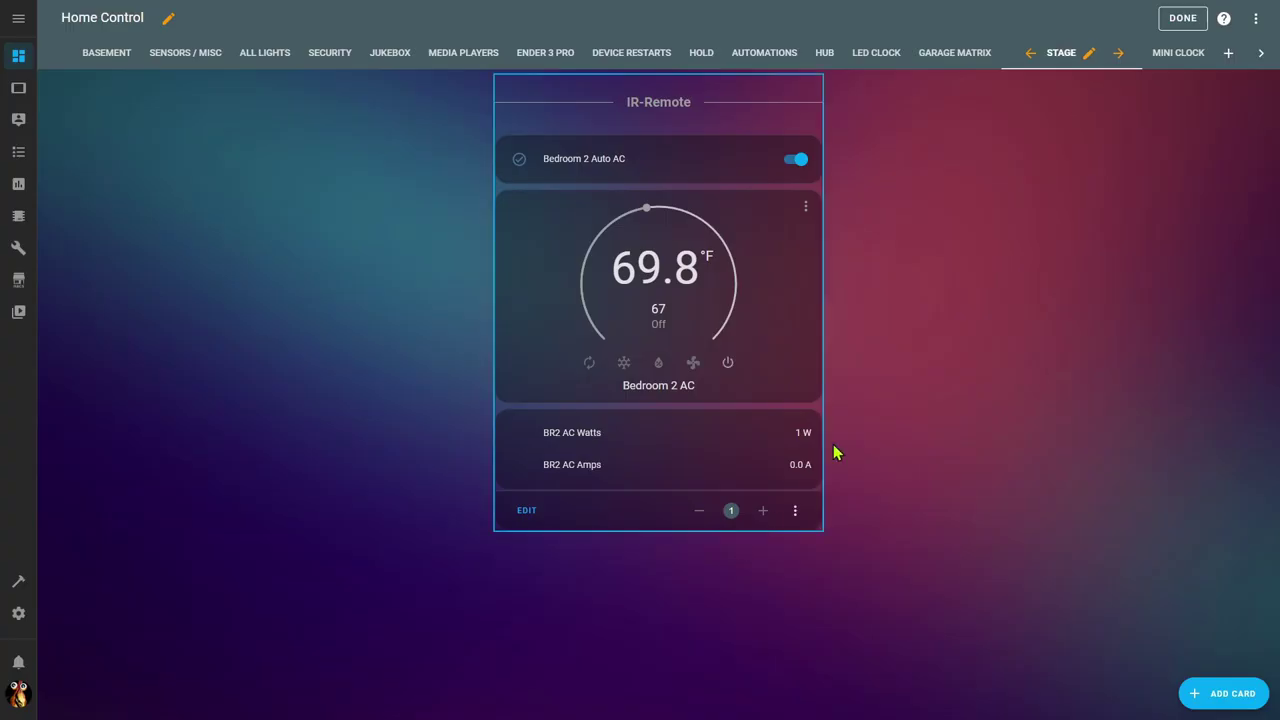
pyautogui.click(1256, 20)
pyautogui.click(1210, 87)
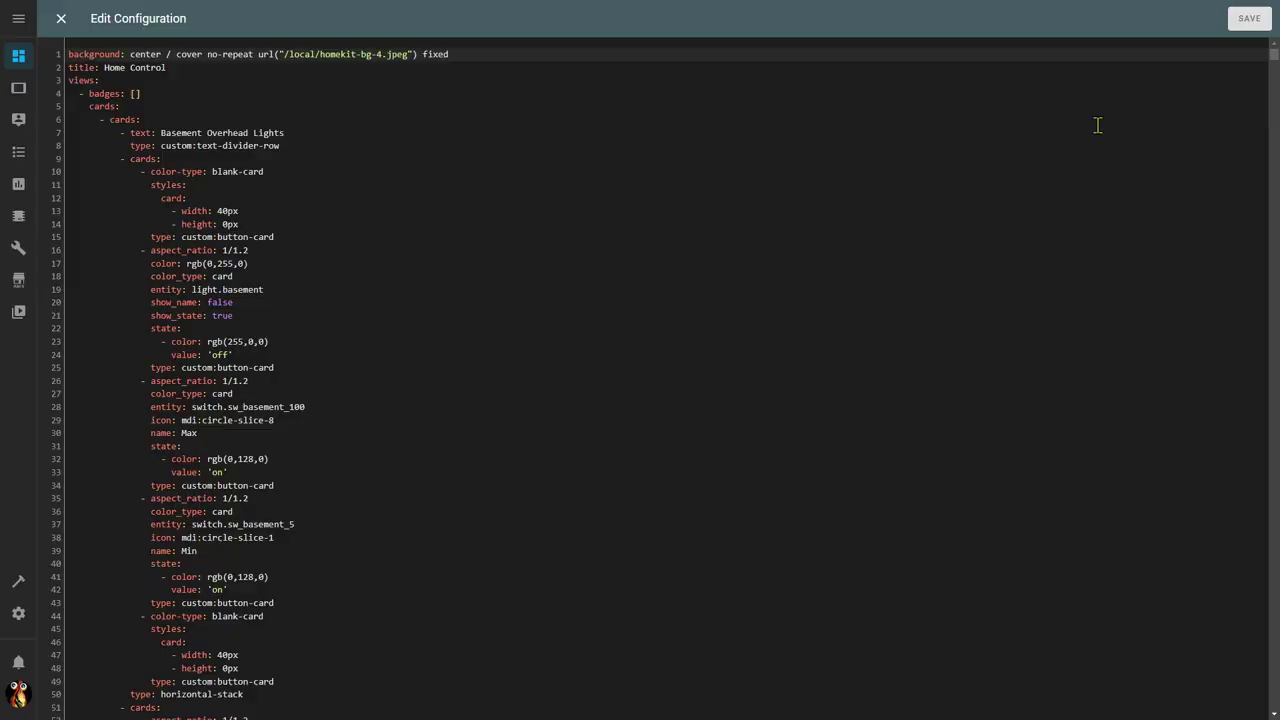
pyautogui.scroll(-10, 216, 480)
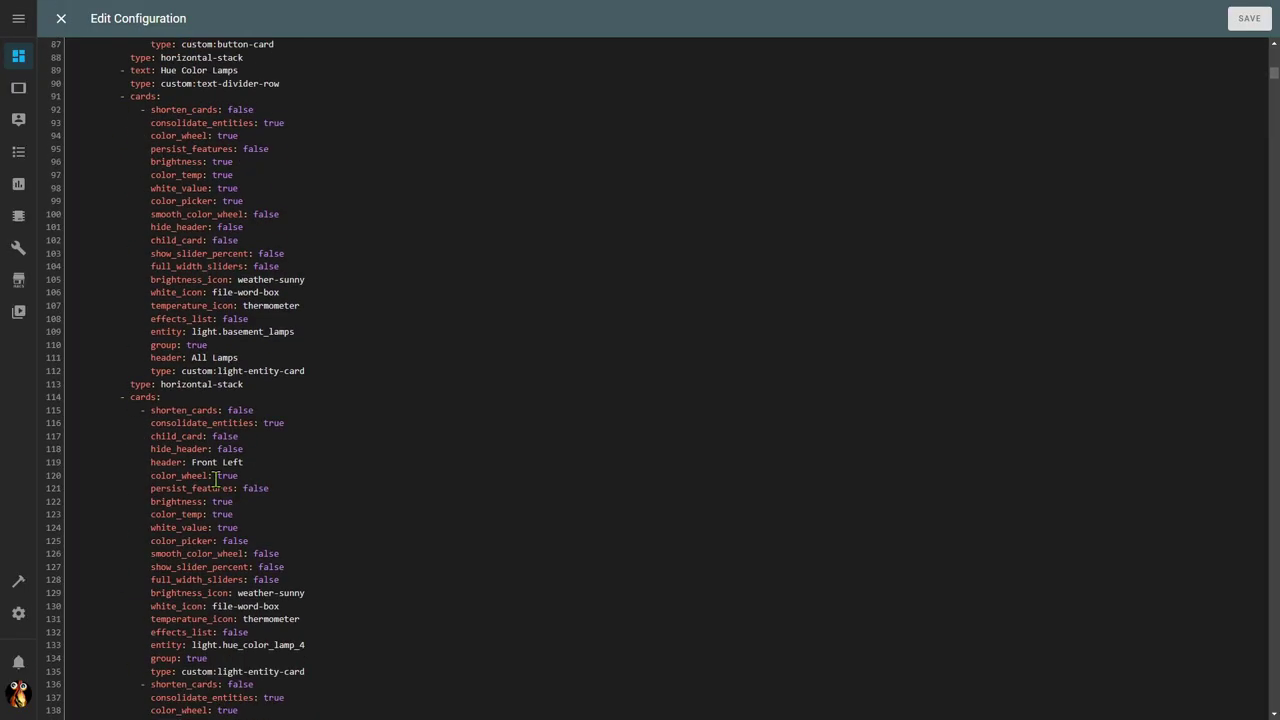
pyautogui.scroll(-20, 216, 480)
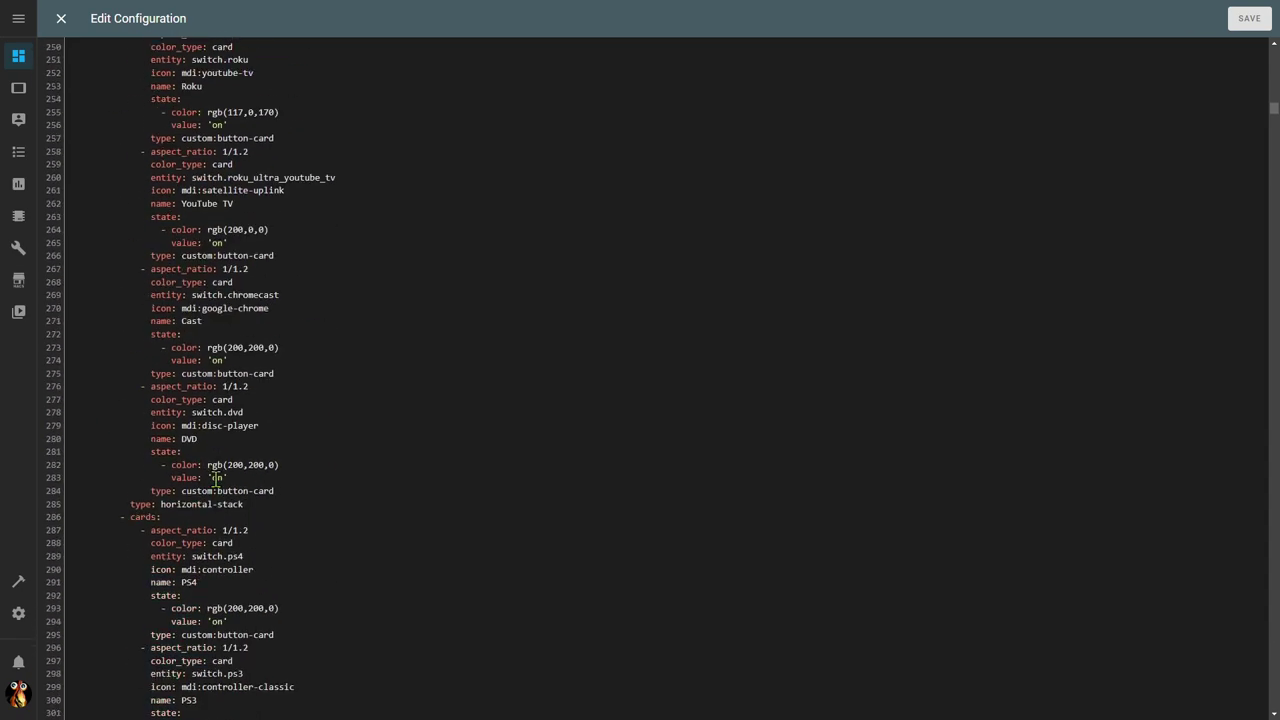
pyautogui.scroll(-20, 216, 480)
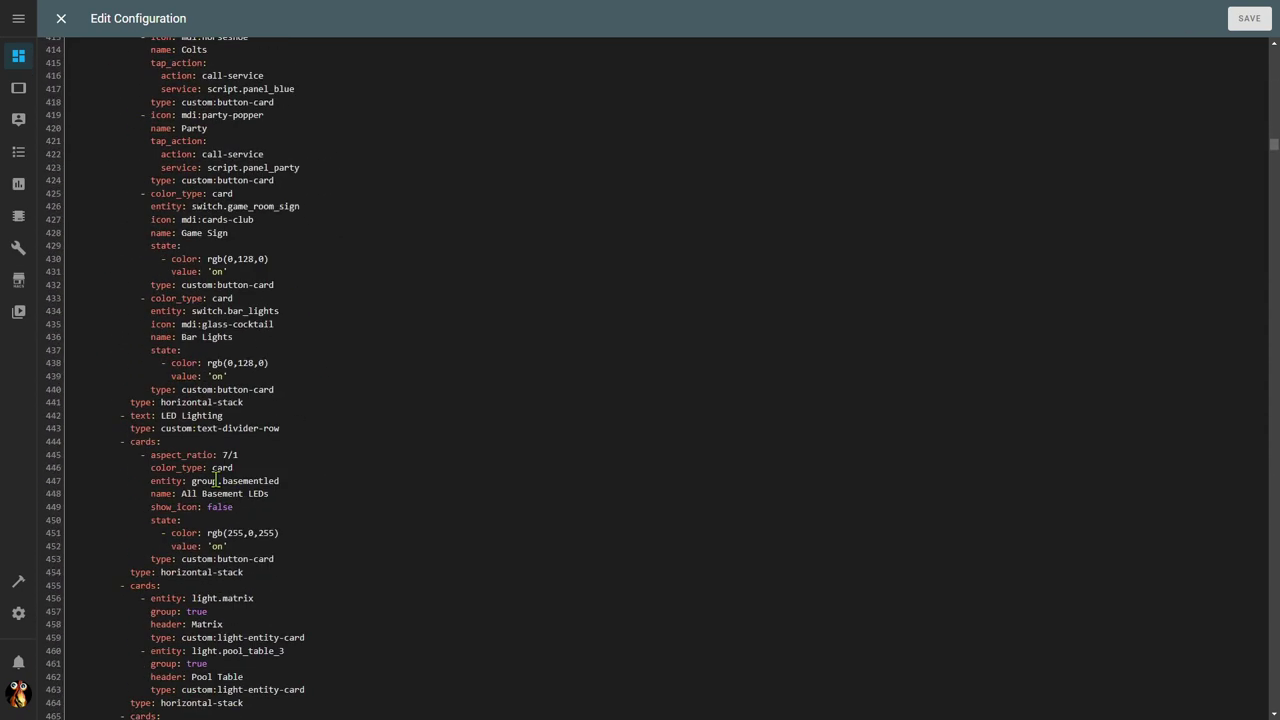
pyautogui.scroll(-1, 216, 480)
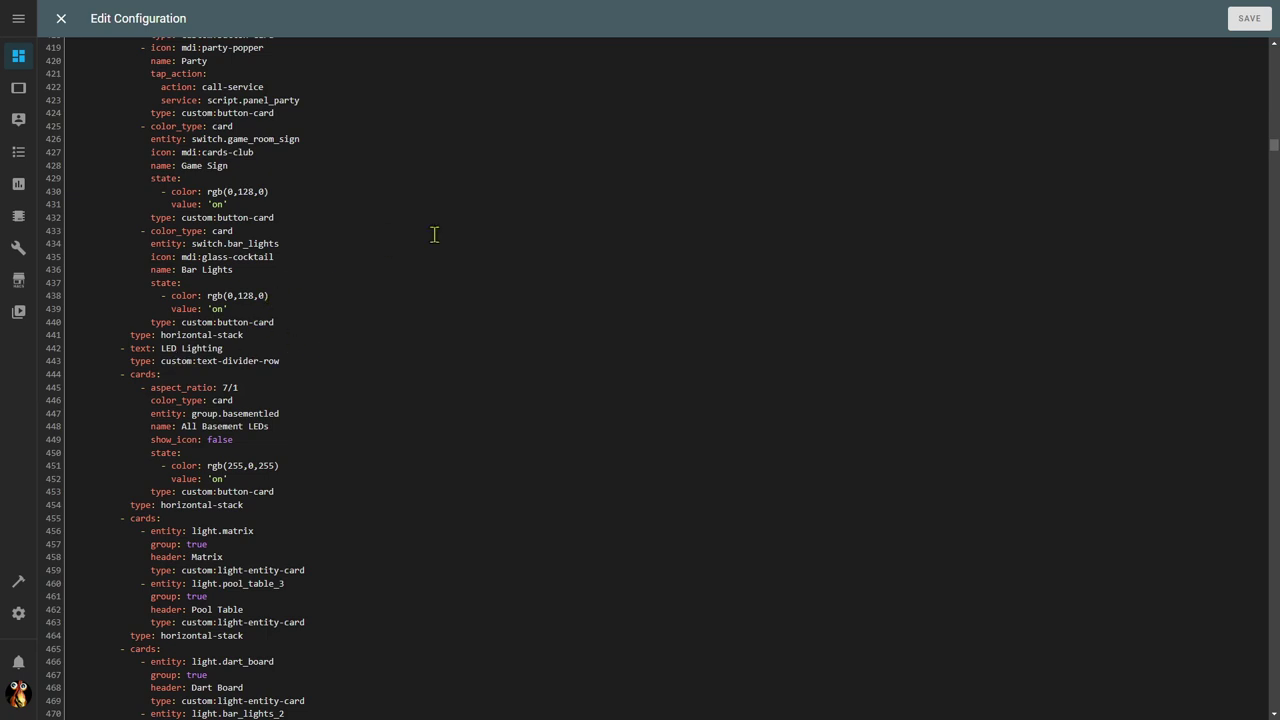
pyautogui.click(60, 22)
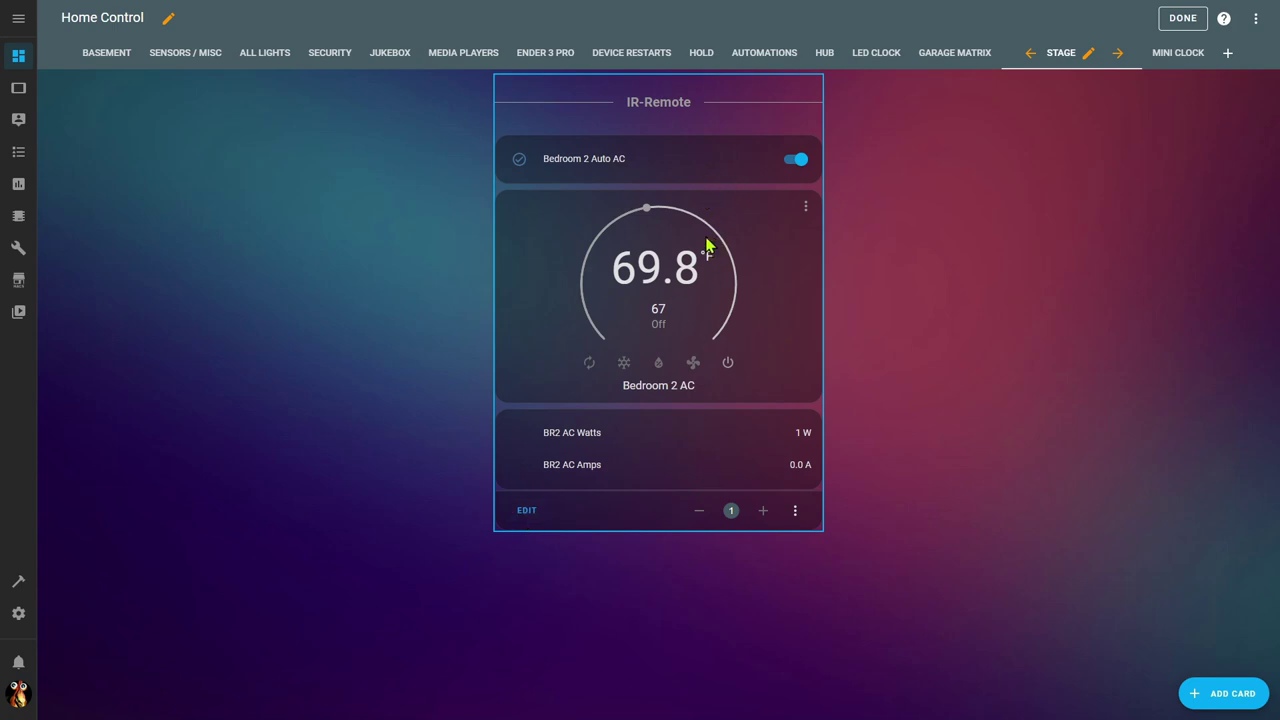
# Move the IR-Remote stack card to the Archives dashboard's AC Automation view.
pyautogui.click(796, 512)
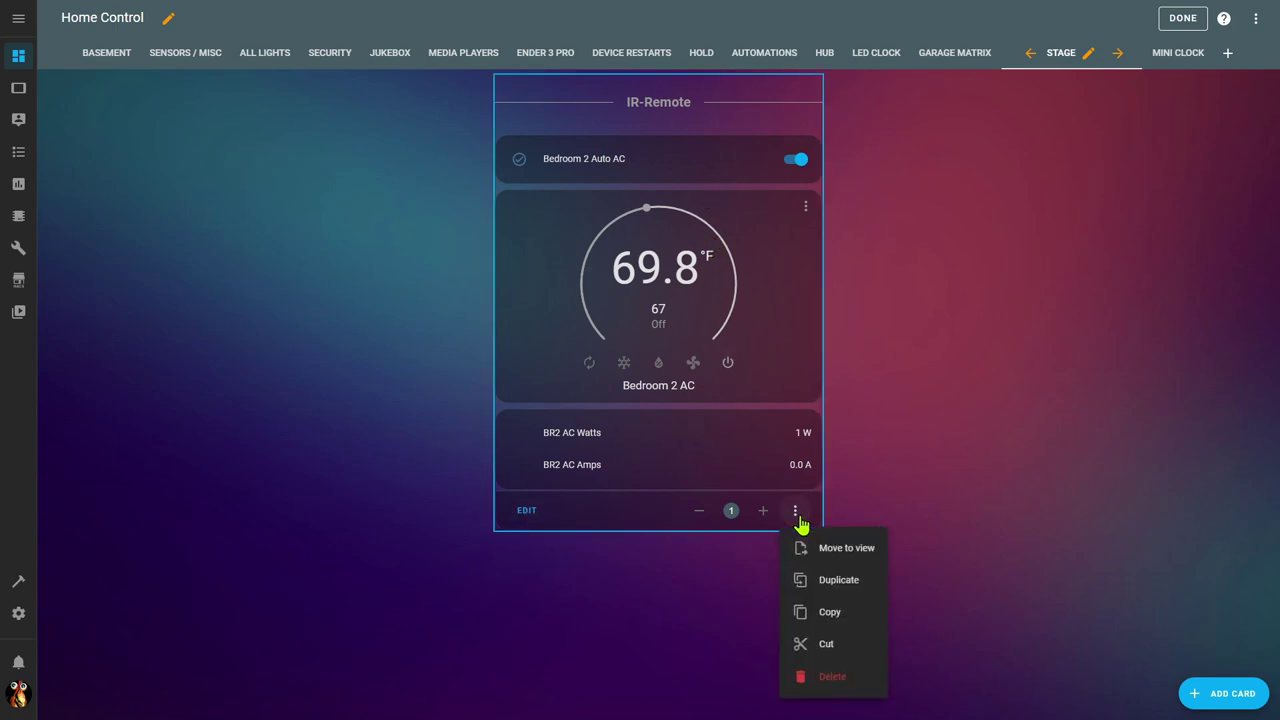
pyautogui.click(836, 552)
pyautogui.click(600, 100)
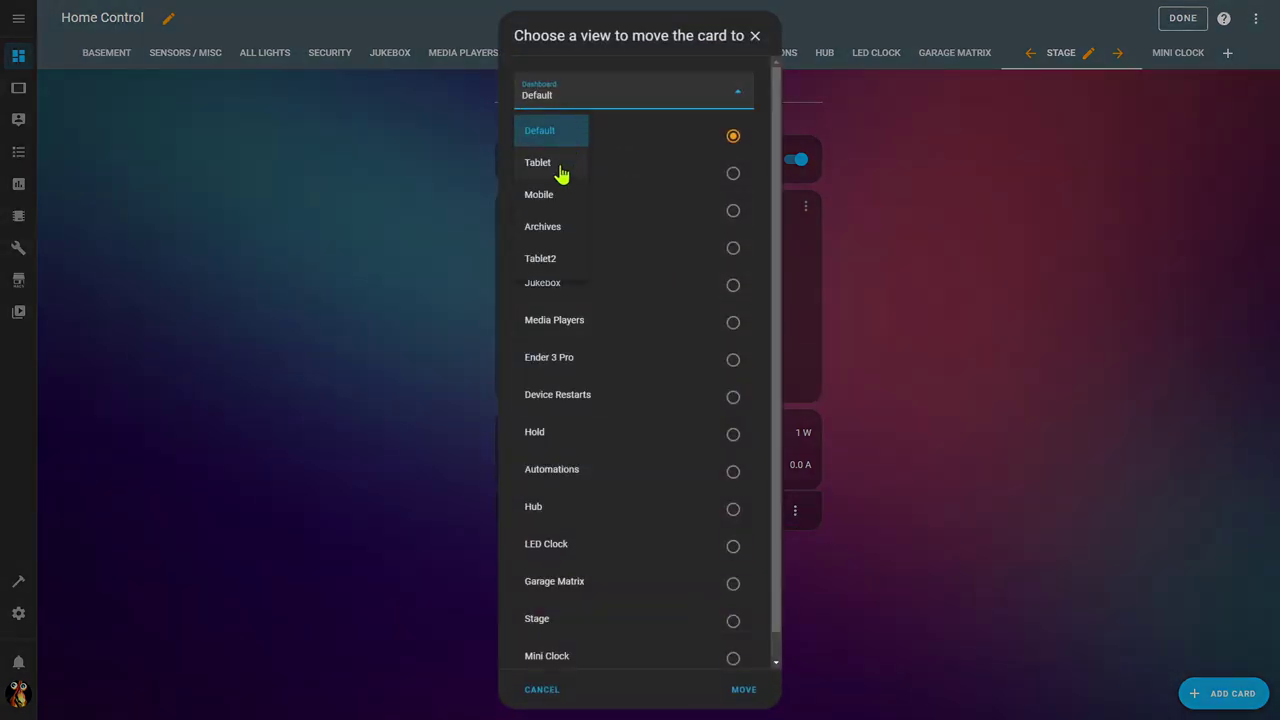
pyautogui.click(553, 228)
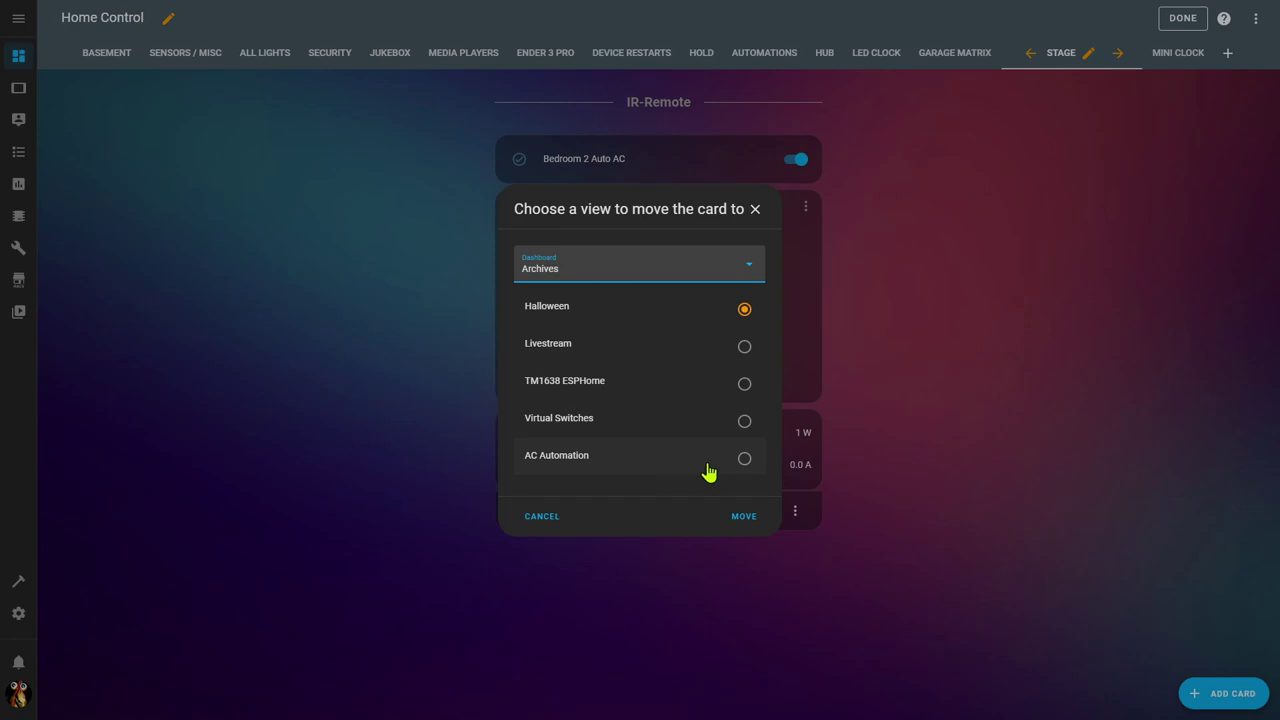
pyautogui.click(748, 461)
pyautogui.click(744, 517)
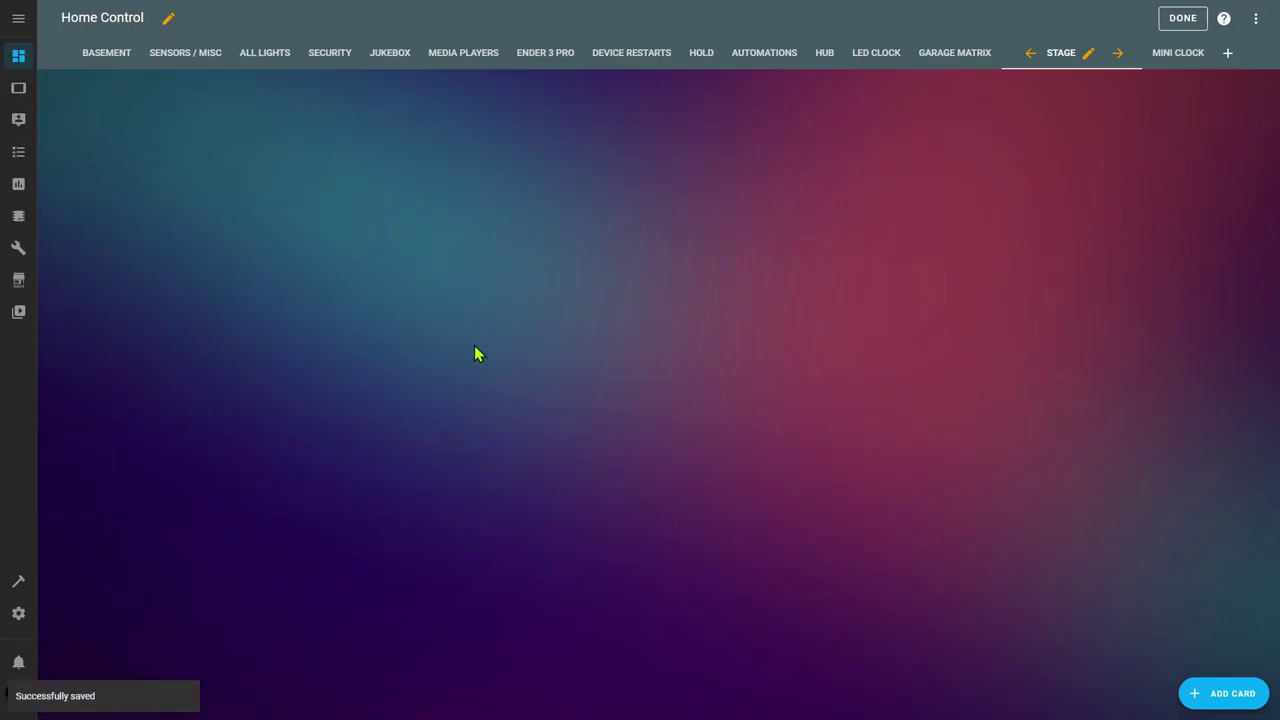
# Confirm the IR-Remote card appears in Archives' AC Automation view, then return to Home Control.
pyautogui.click(18, 613)
pyautogui.click(542, 312)
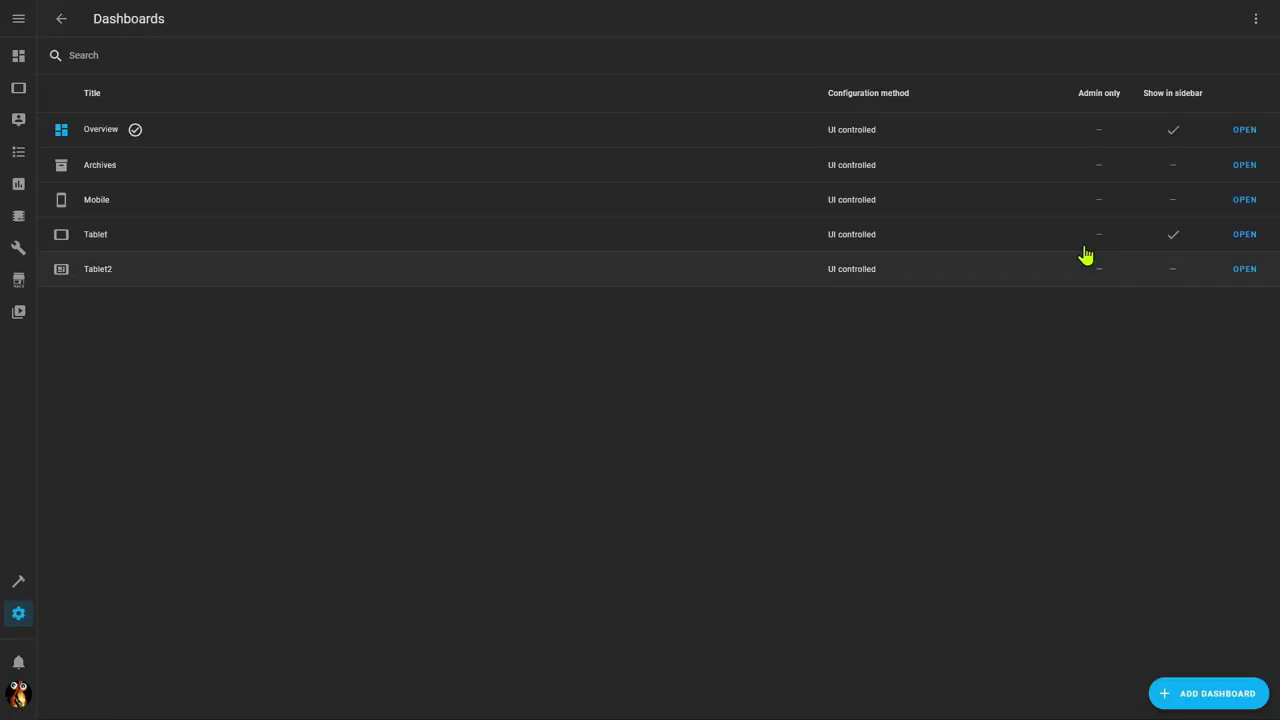
pyautogui.click(1247, 167)
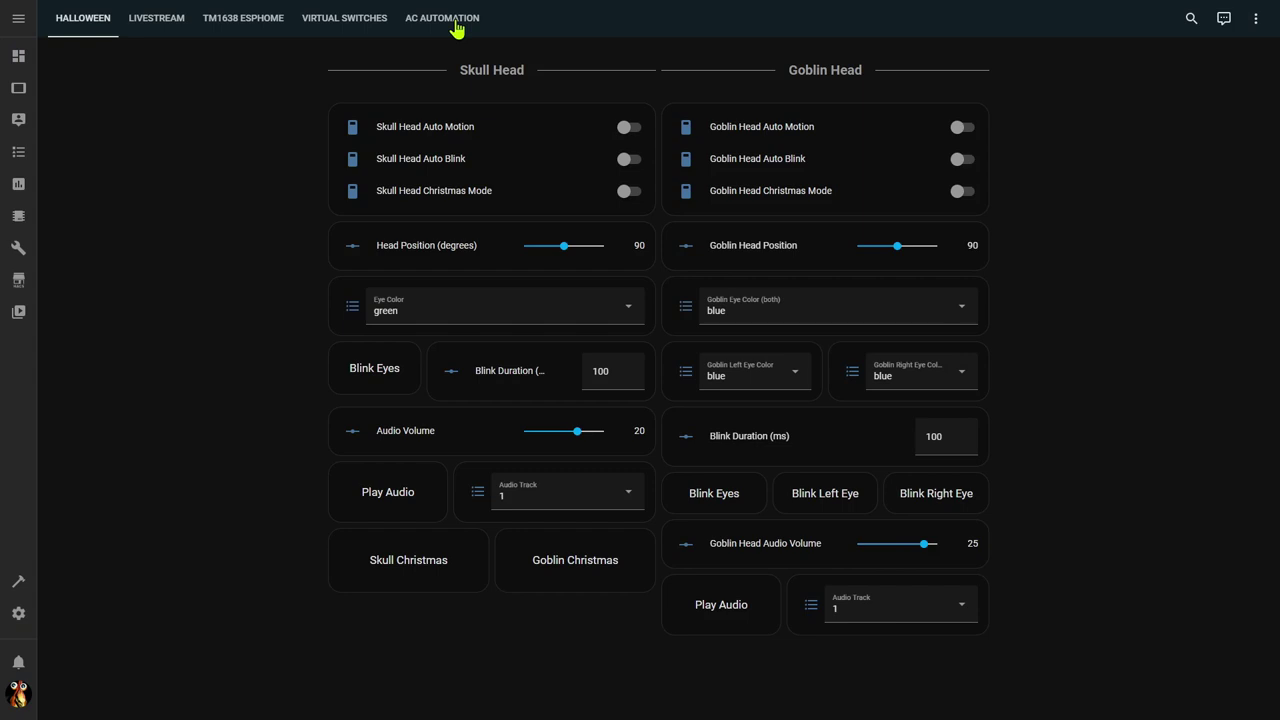
pyautogui.click(455, 26)
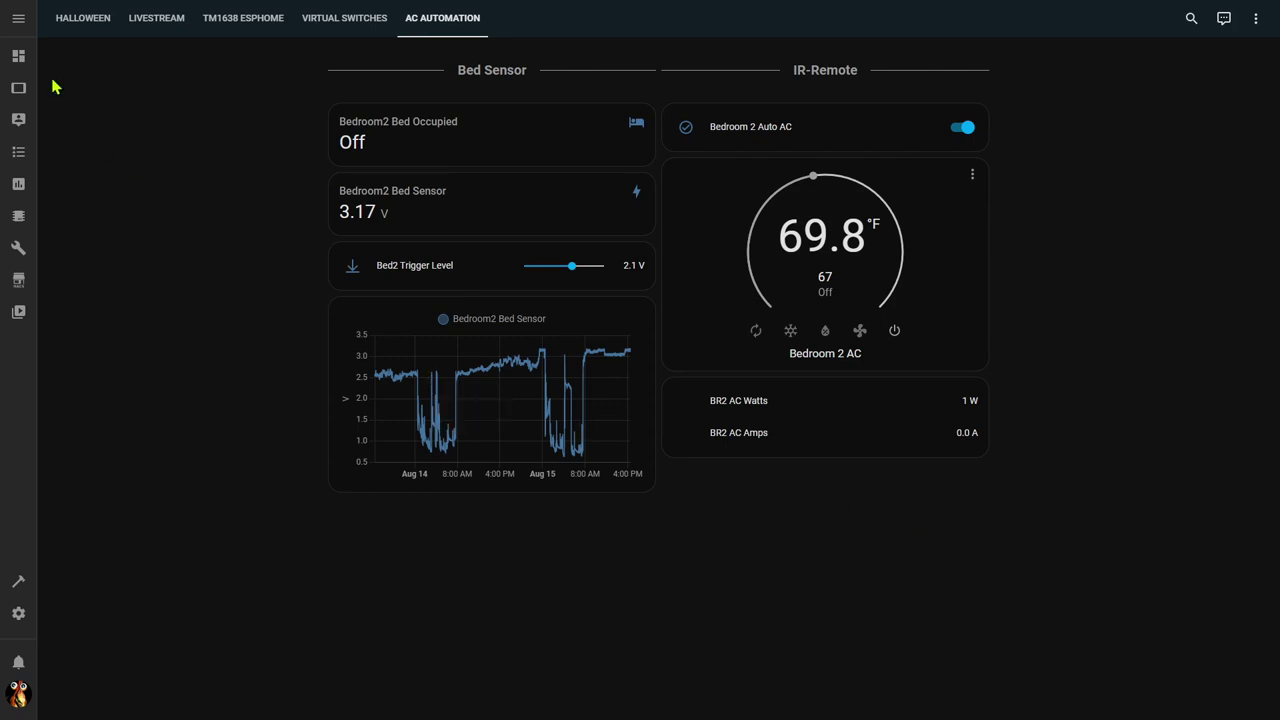
pyautogui.click(16, 58)
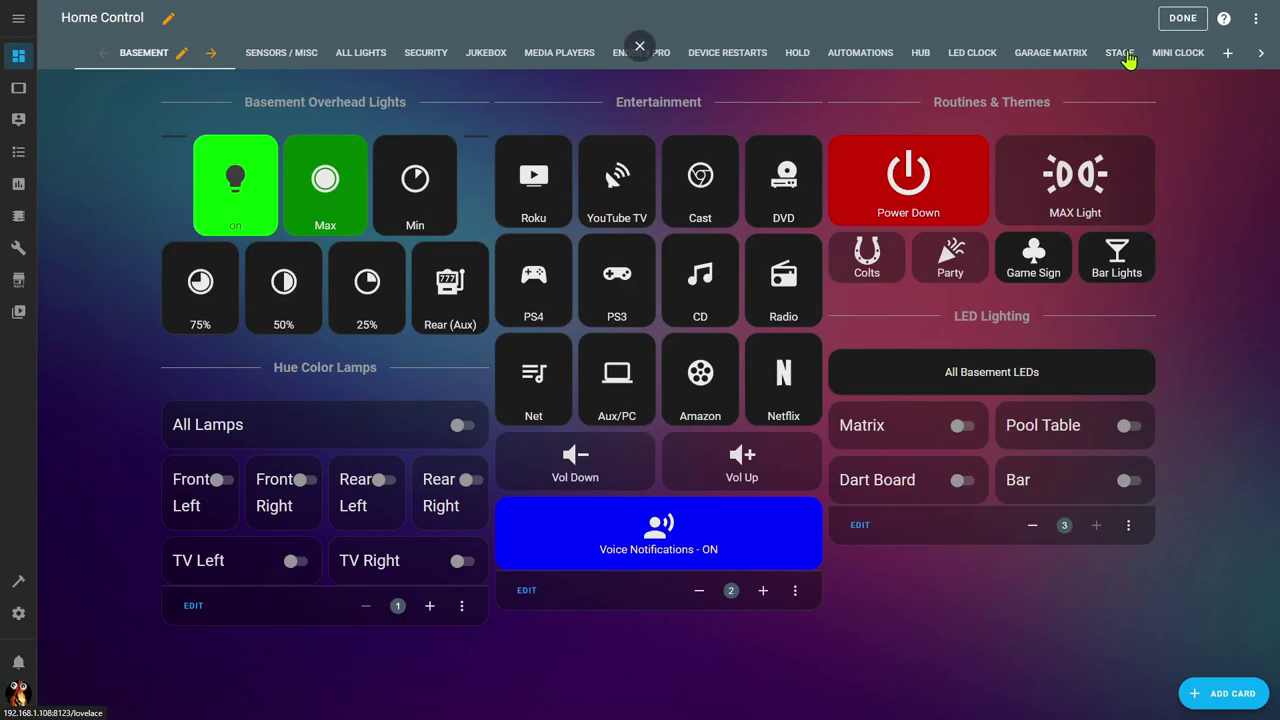
# Switch to the Home Control dashboard's Stage view with its Active Media Players heading.
pyautogui.click(1128, 55)
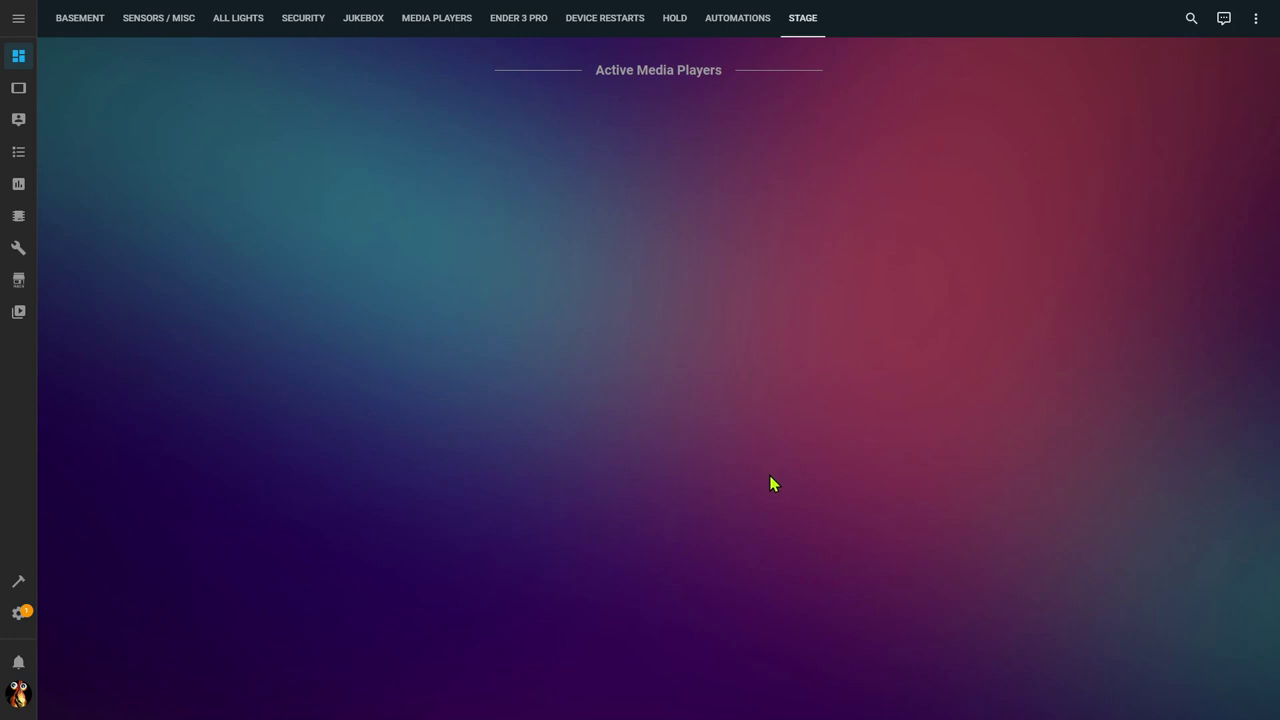
pyautogui.click(1253, 20)
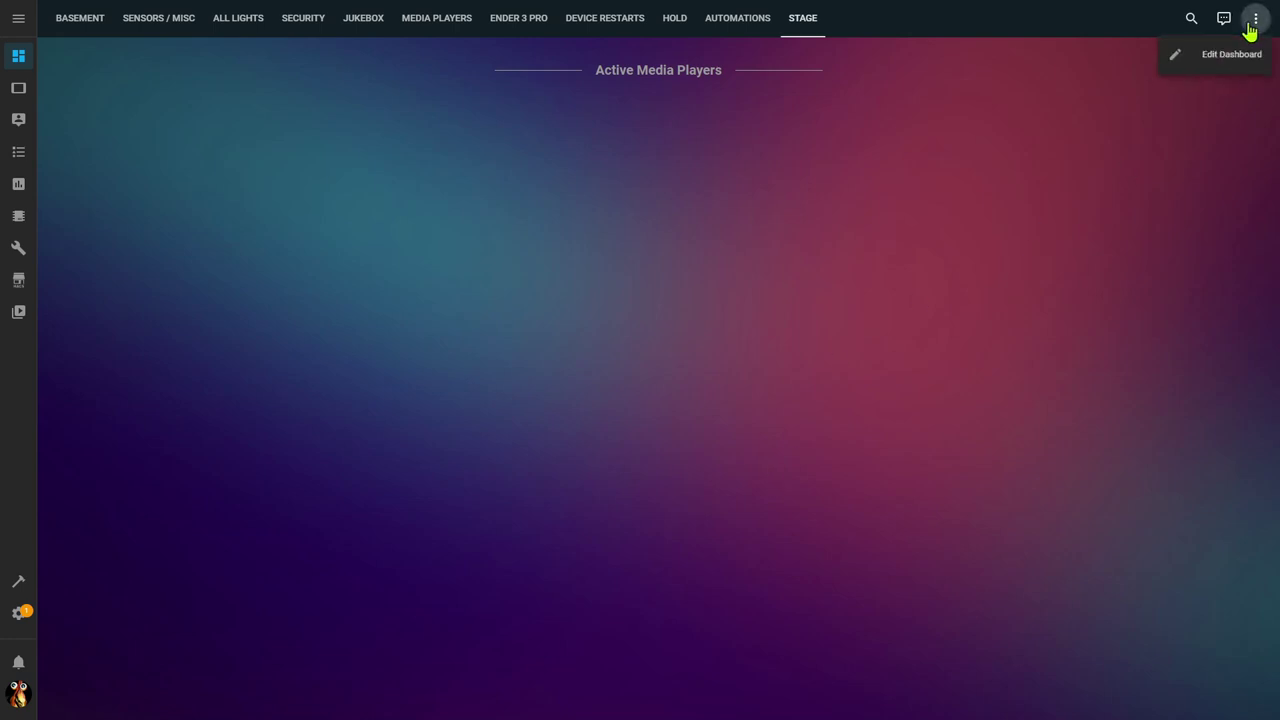
# Edit the Active Media Players stack and add a Conditional card as item 2.
pyautogui.click(1241, 58)
pyautogui.click(522, 151)
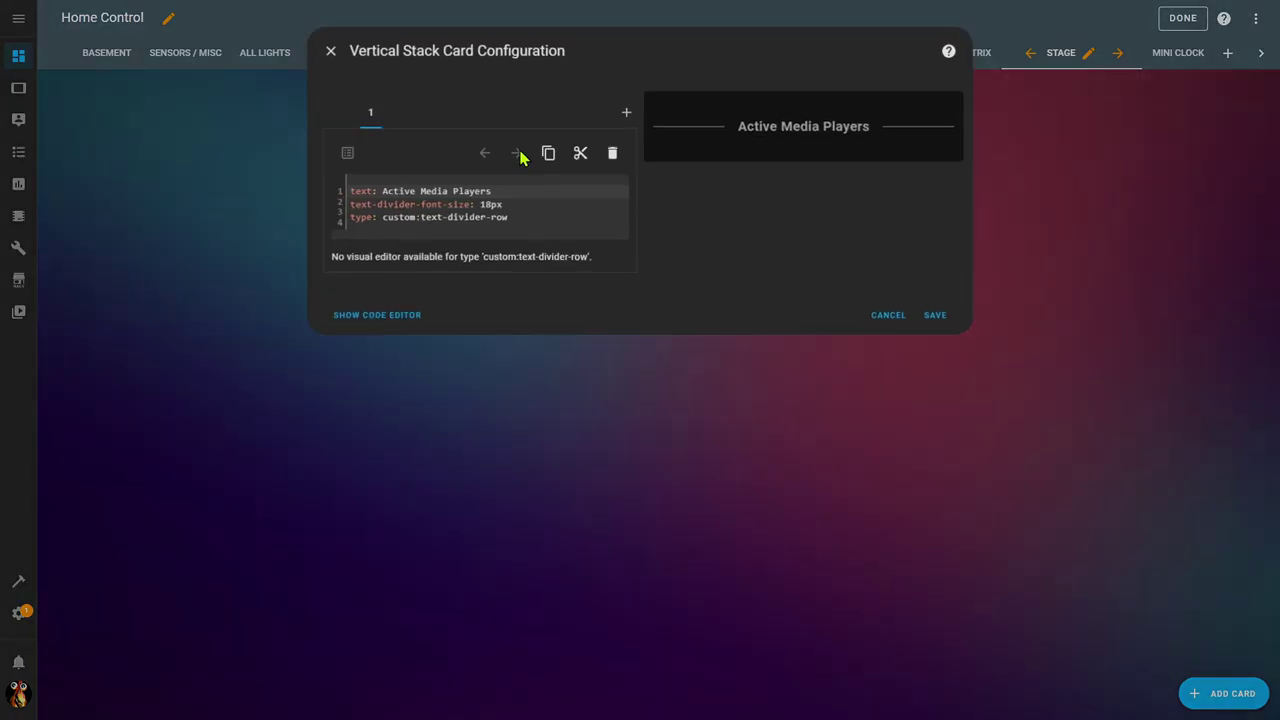
pyautogui.click(627, 117)
pyautogui.scroll(-10, 563, 530)
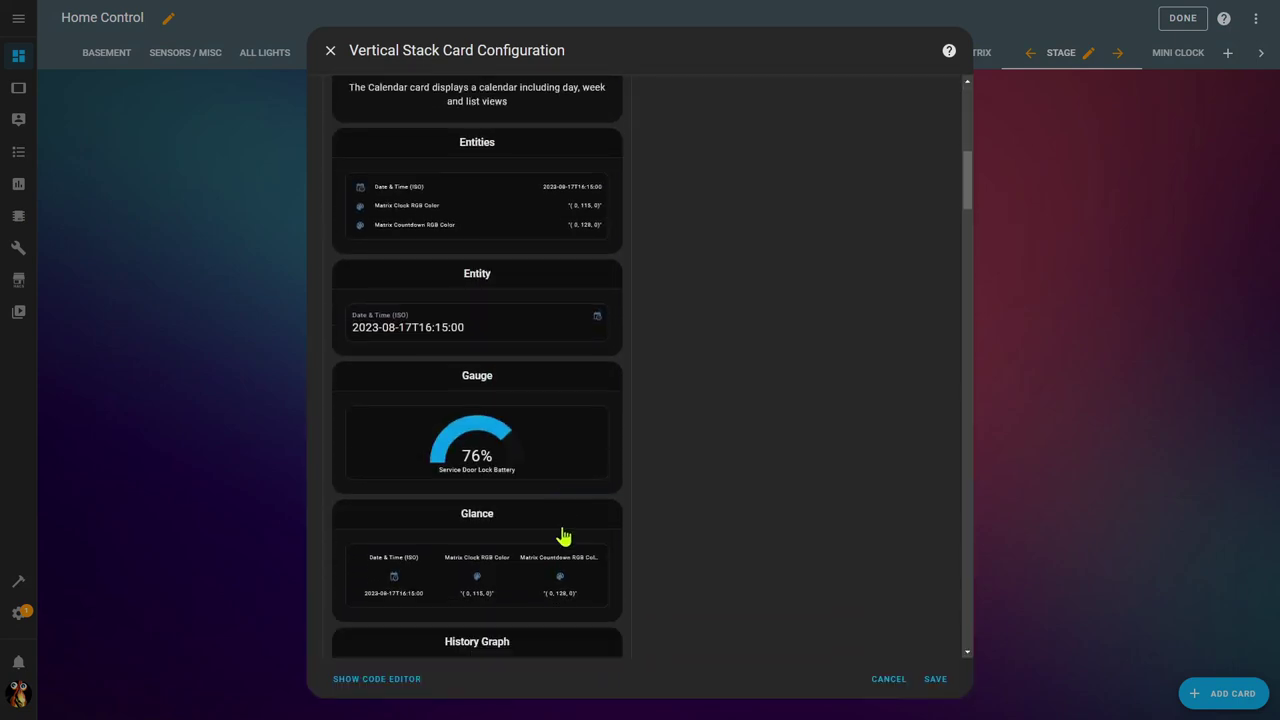
pyautogui.scroll(-20, 563, 537)
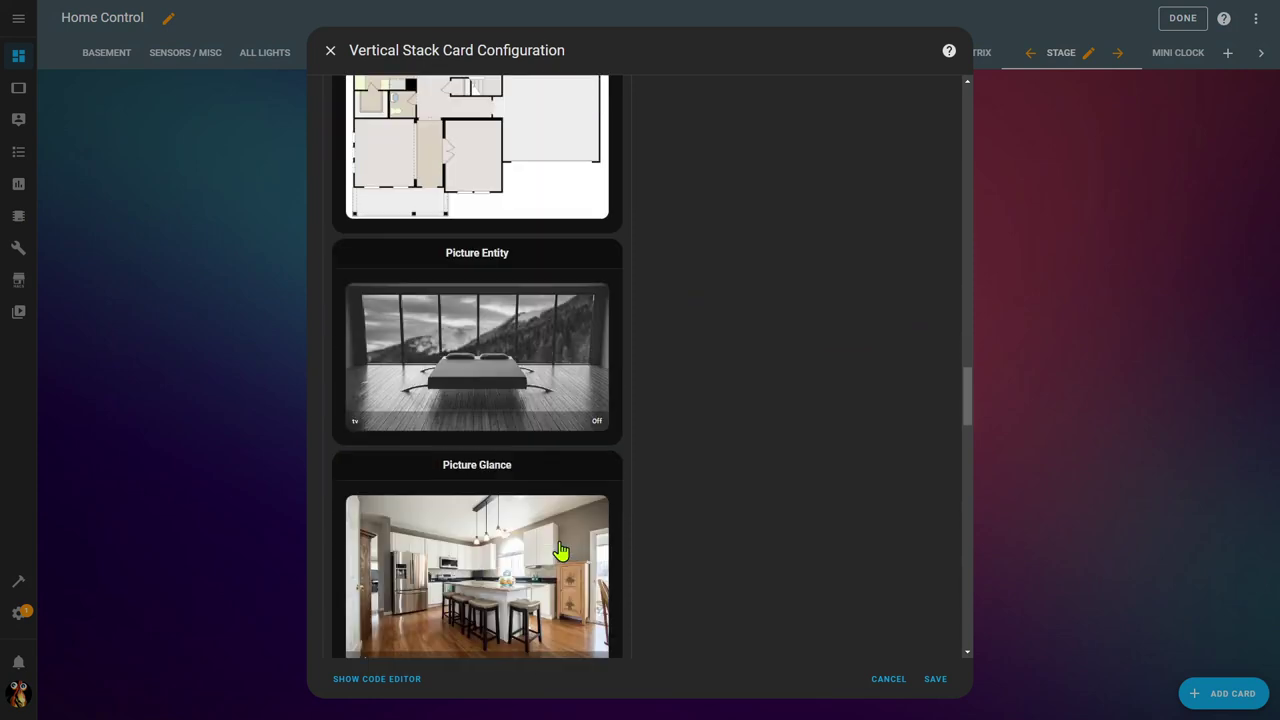
pyautogui.scroll(-15, 561, 551)
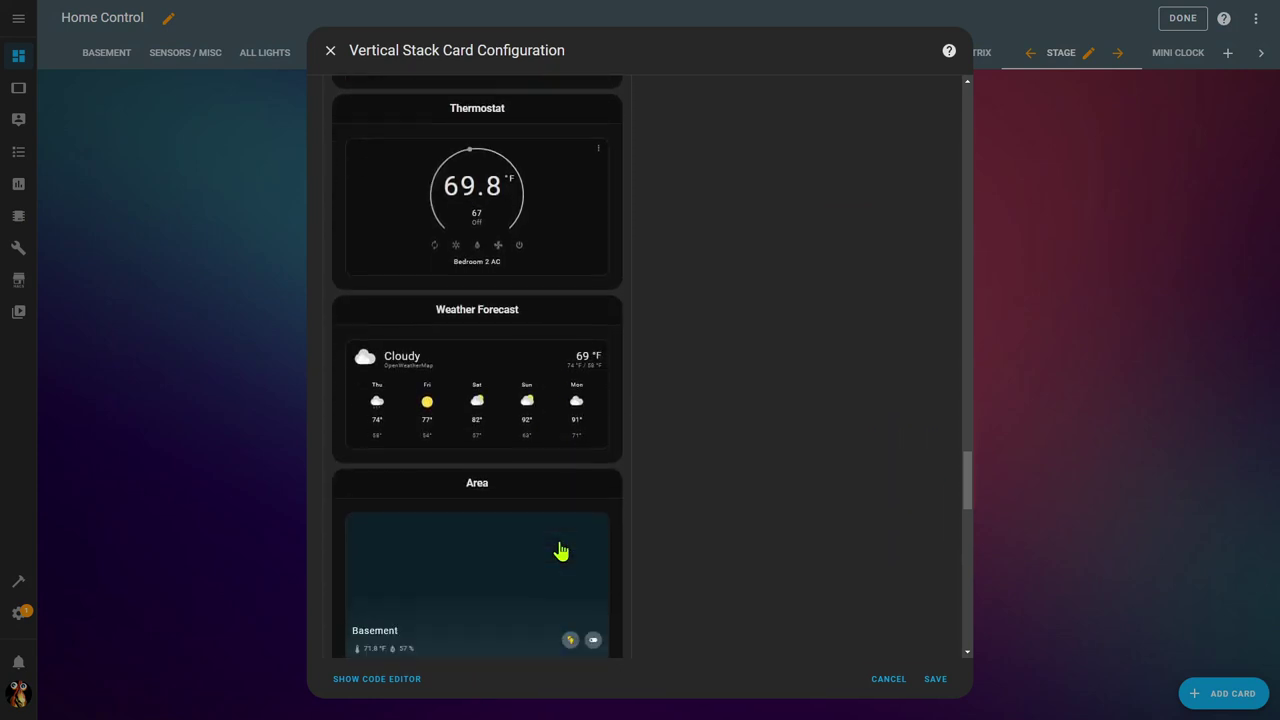
pyautogui.scroll(-7, 561, 551)
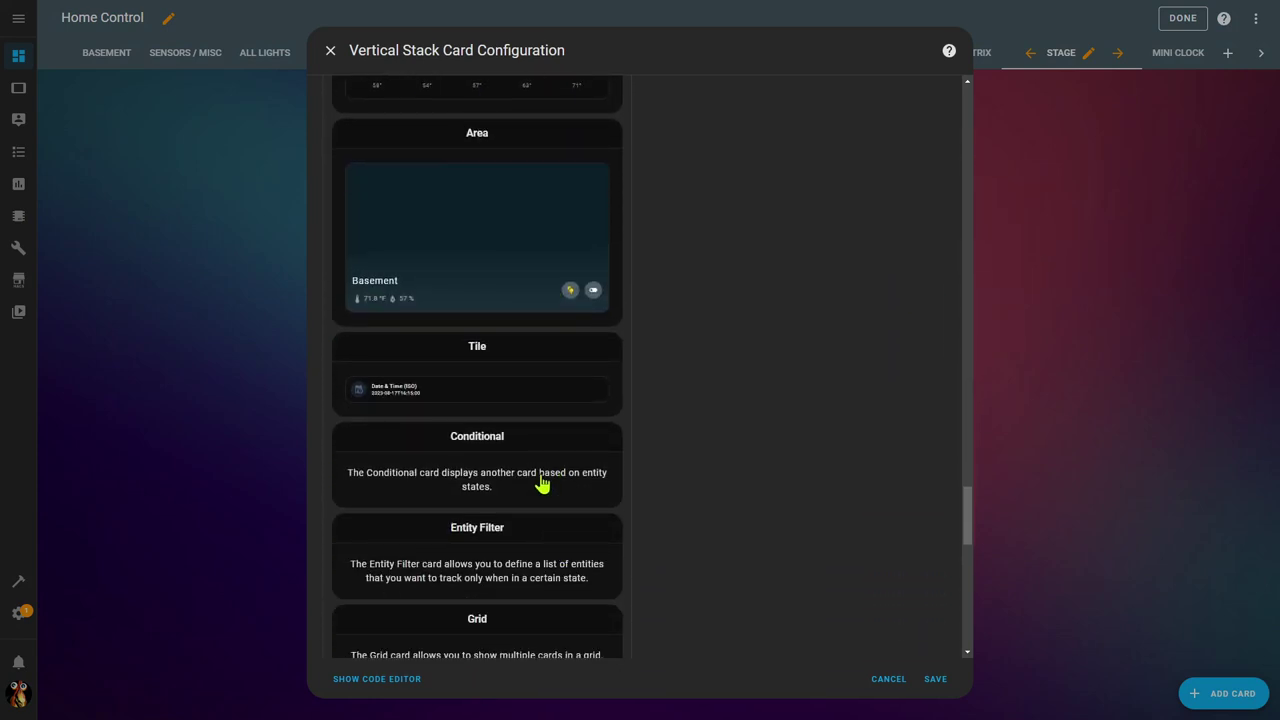
pyautogui.click(541, 484)
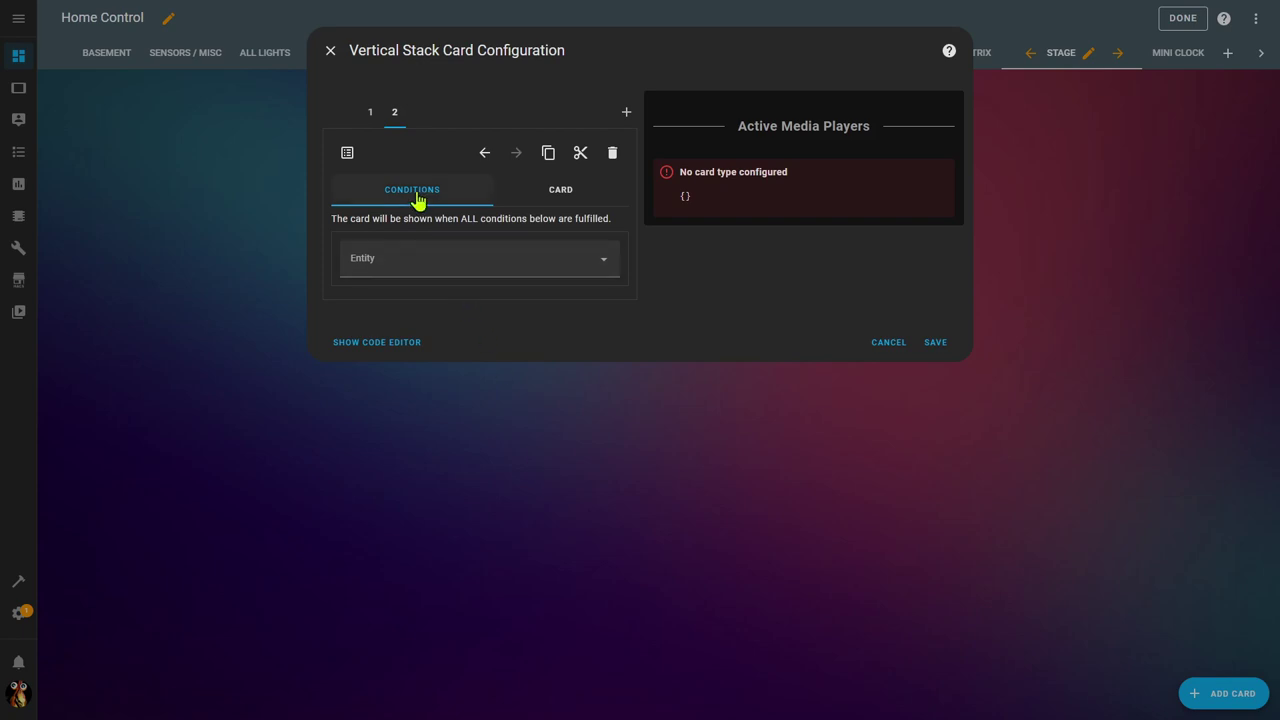
# Set the condition to Roku Family Room state not equal to standby.
pyautogui.click(604, 264)
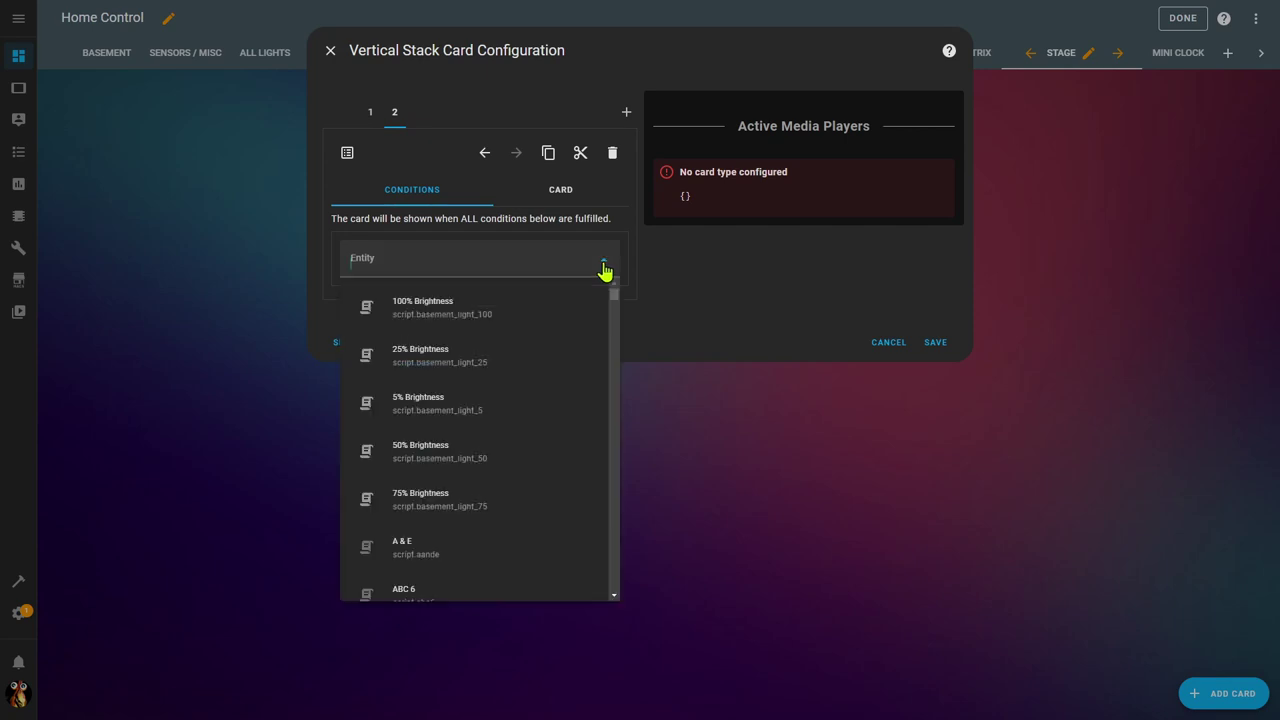
pyautogui.click(467, 358)
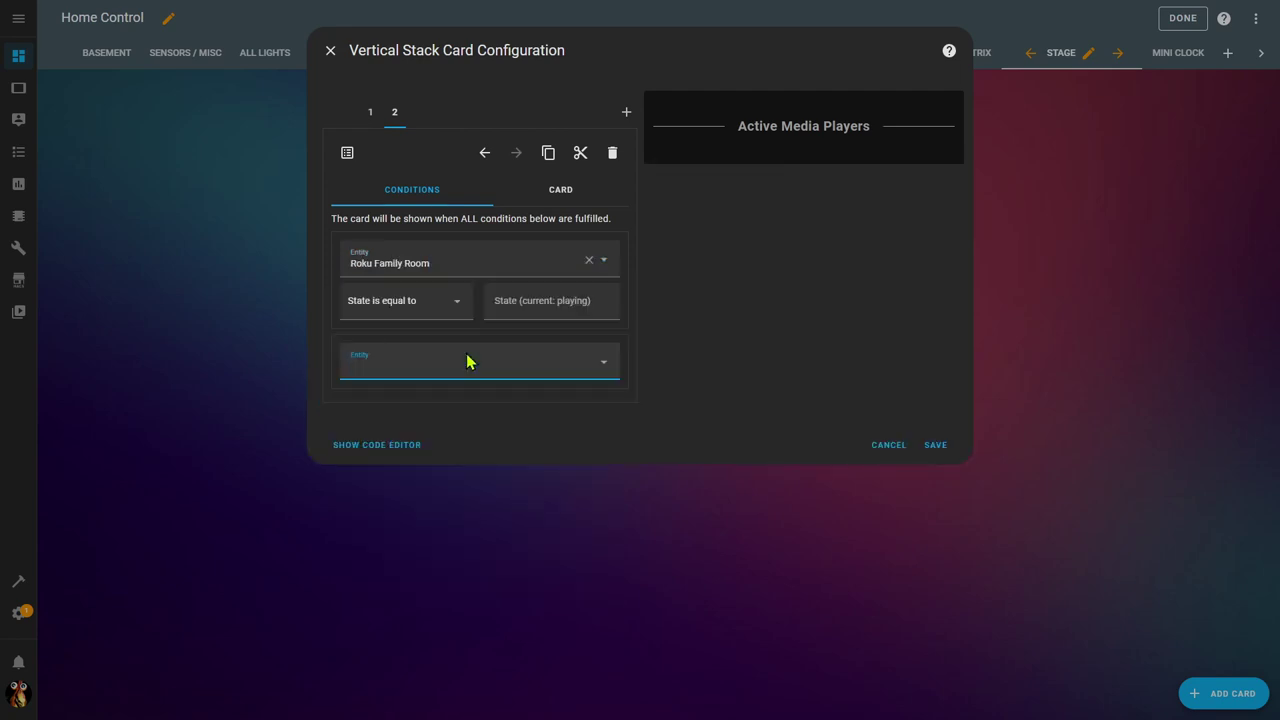
pyautogui.click(435, 307)
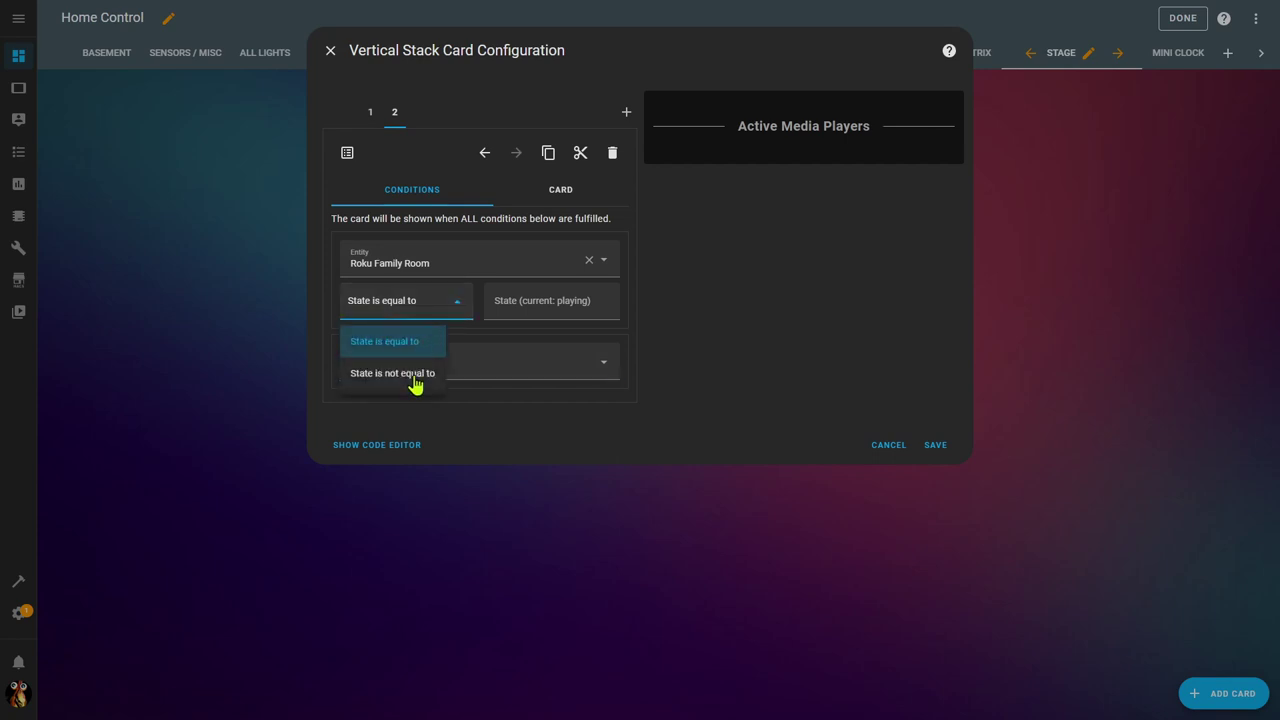
pyautogui.click(415, 378)
pyautogui.click(554, 304)
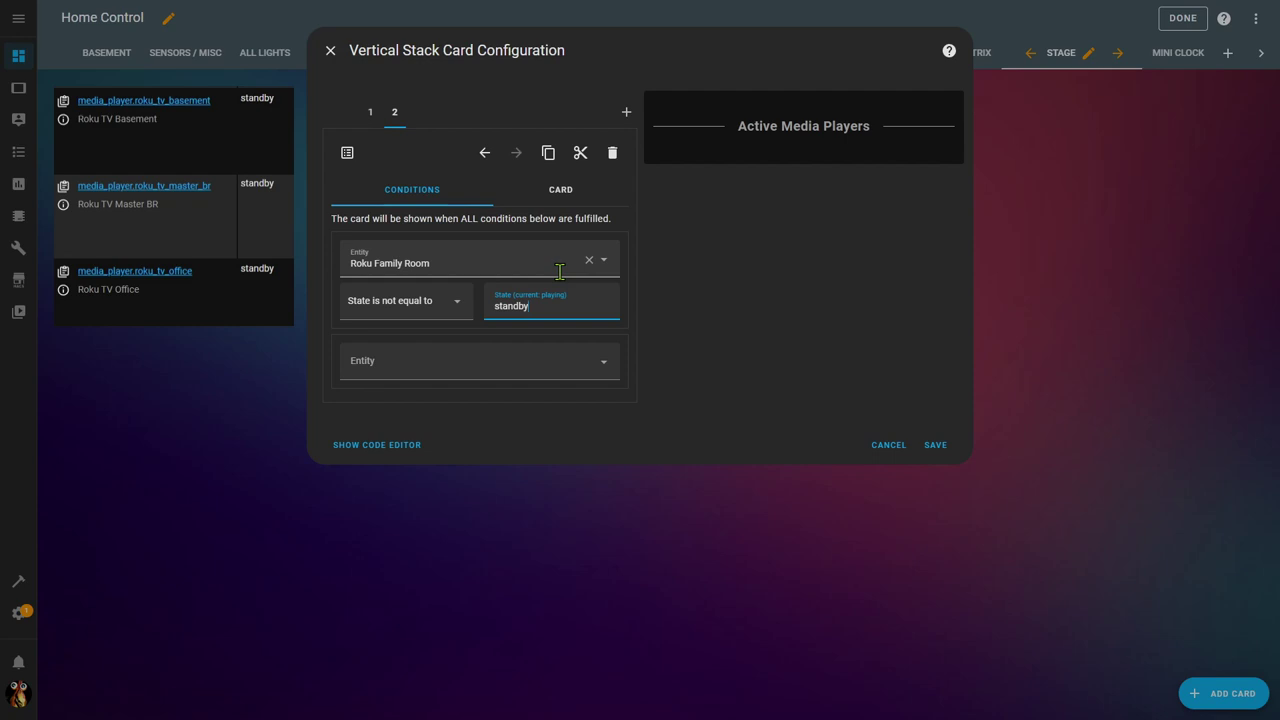
# Give card 2 a Media Control card for Roku Family Room.
pyautogui.click(564, 197)
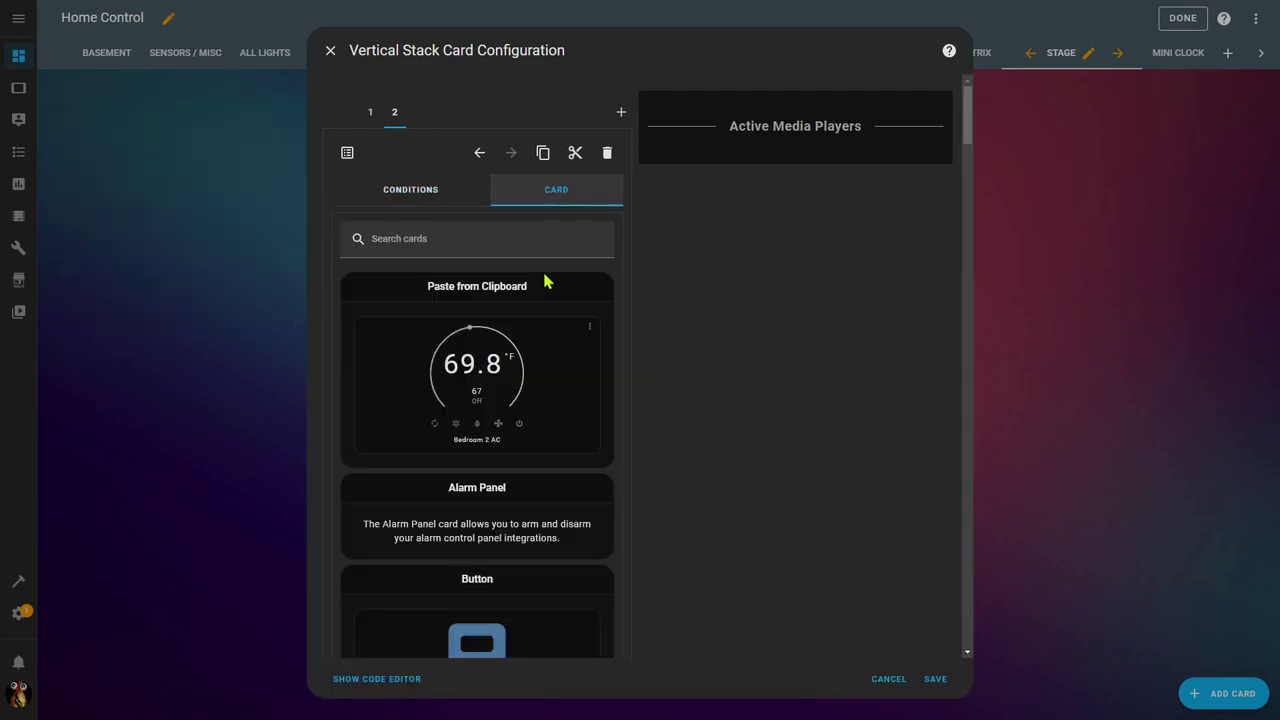
pyautogui.scroll(-15, 521, 401)
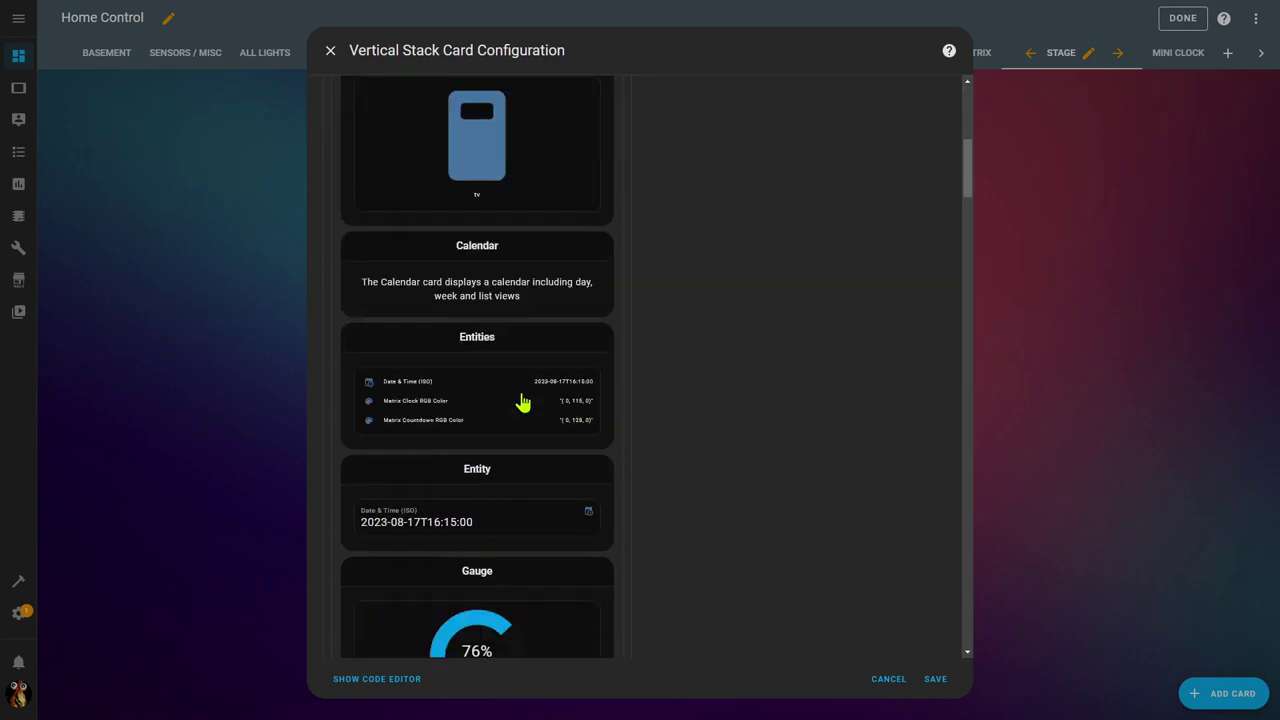
pyautogui.scroll(-5, 521, 401)
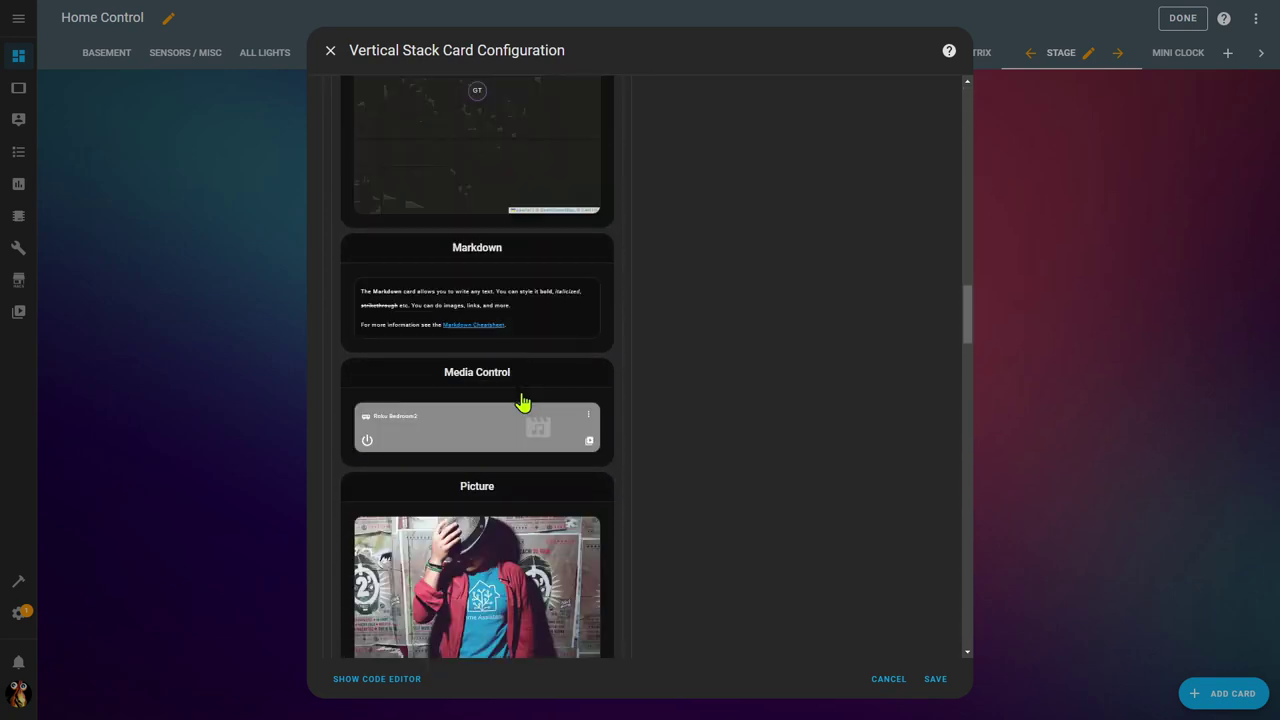
pyautogui.click(523, 428)
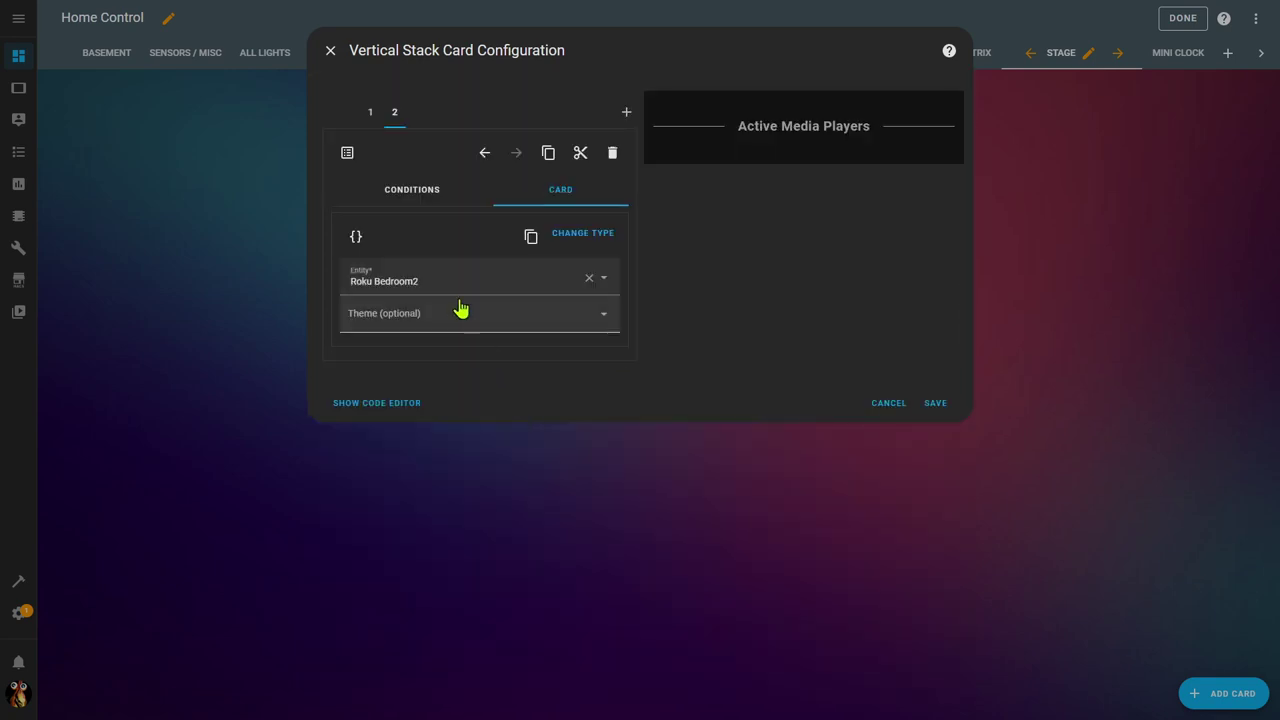
pyautogui.click(604, 282)
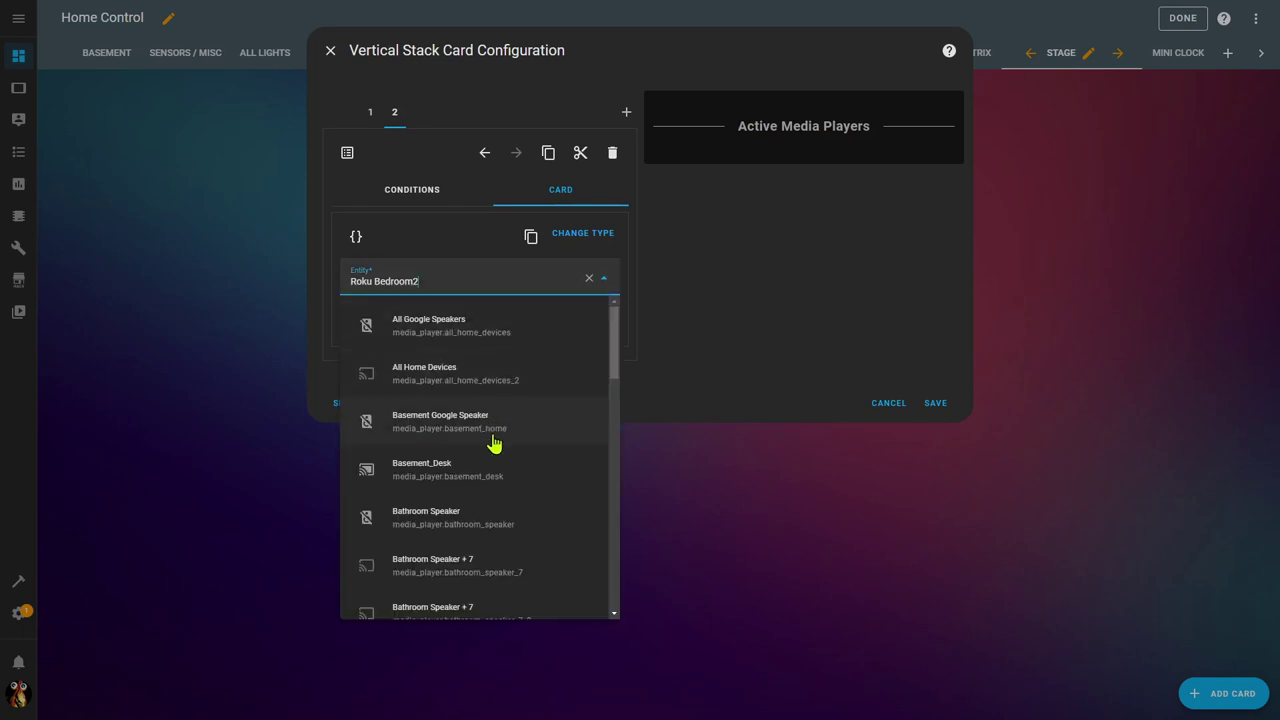
pyautogui.scroll(-5, 493, 443)
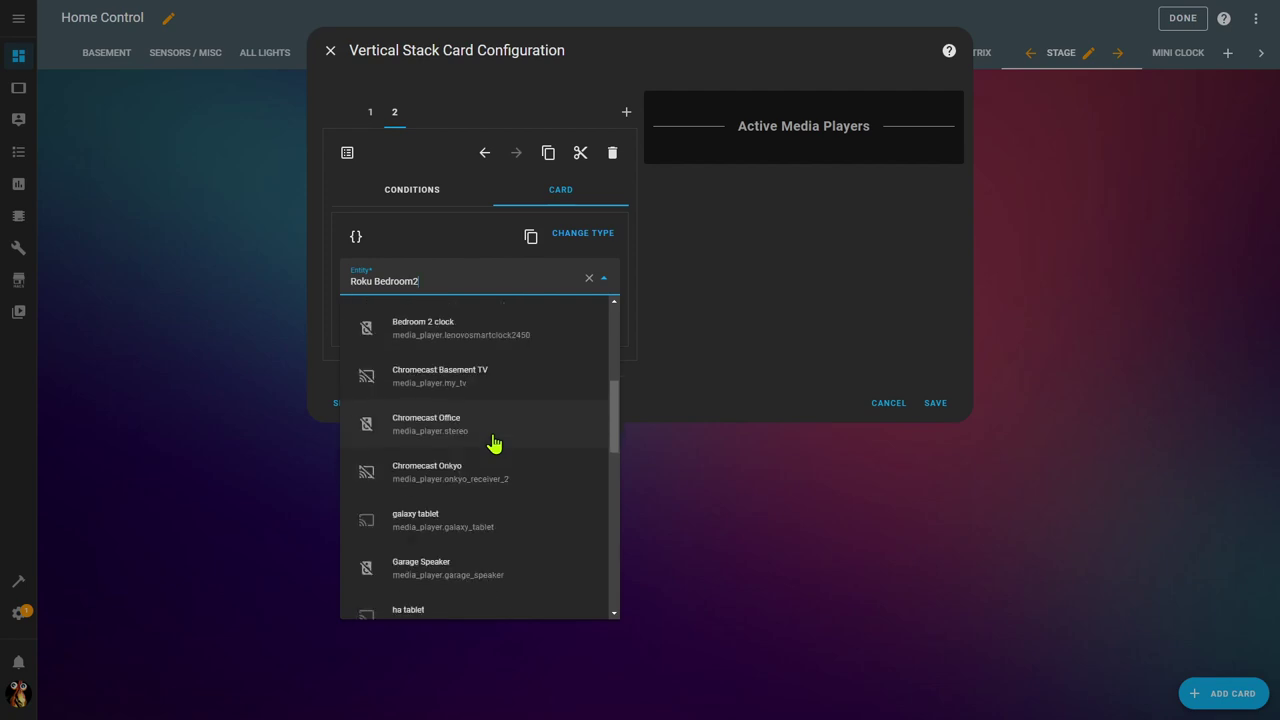
pyautogui.scroll(-3, 493, 443)
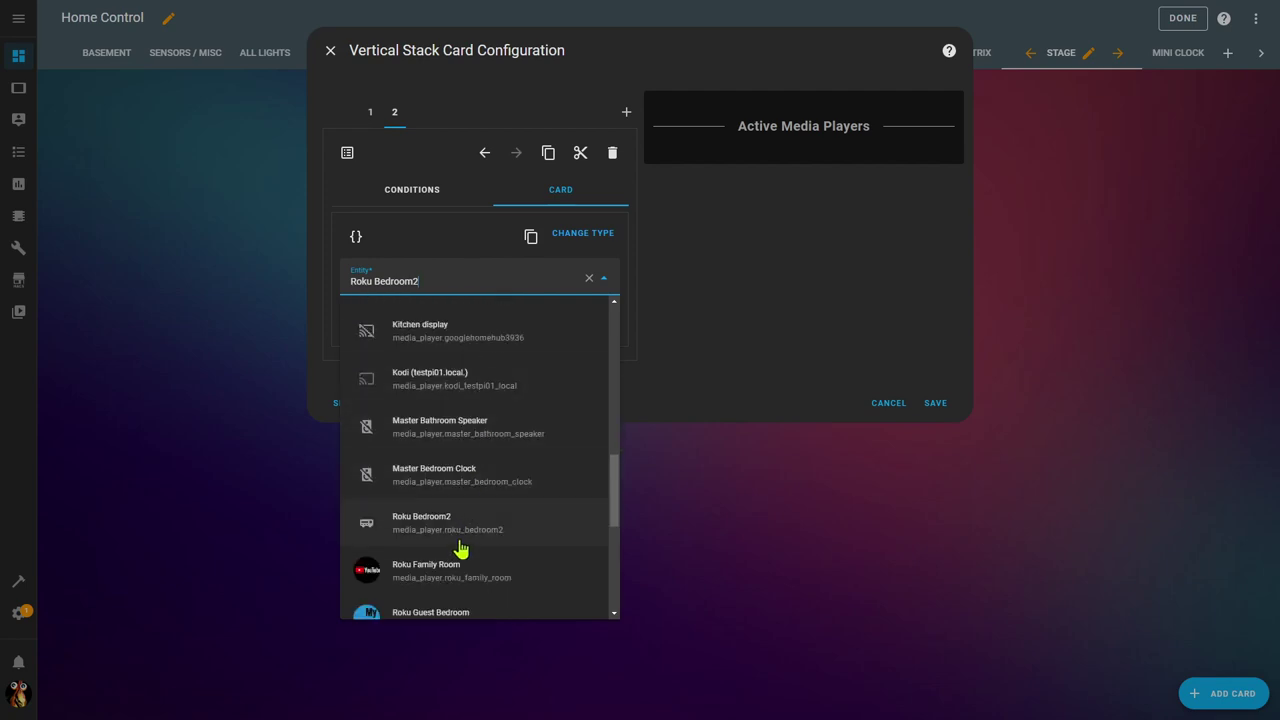
pyautogui.click(453, 568)
# Set card 2's condition to Roku Family Room state not equal to standby.
pyautogui.click(409, 192)
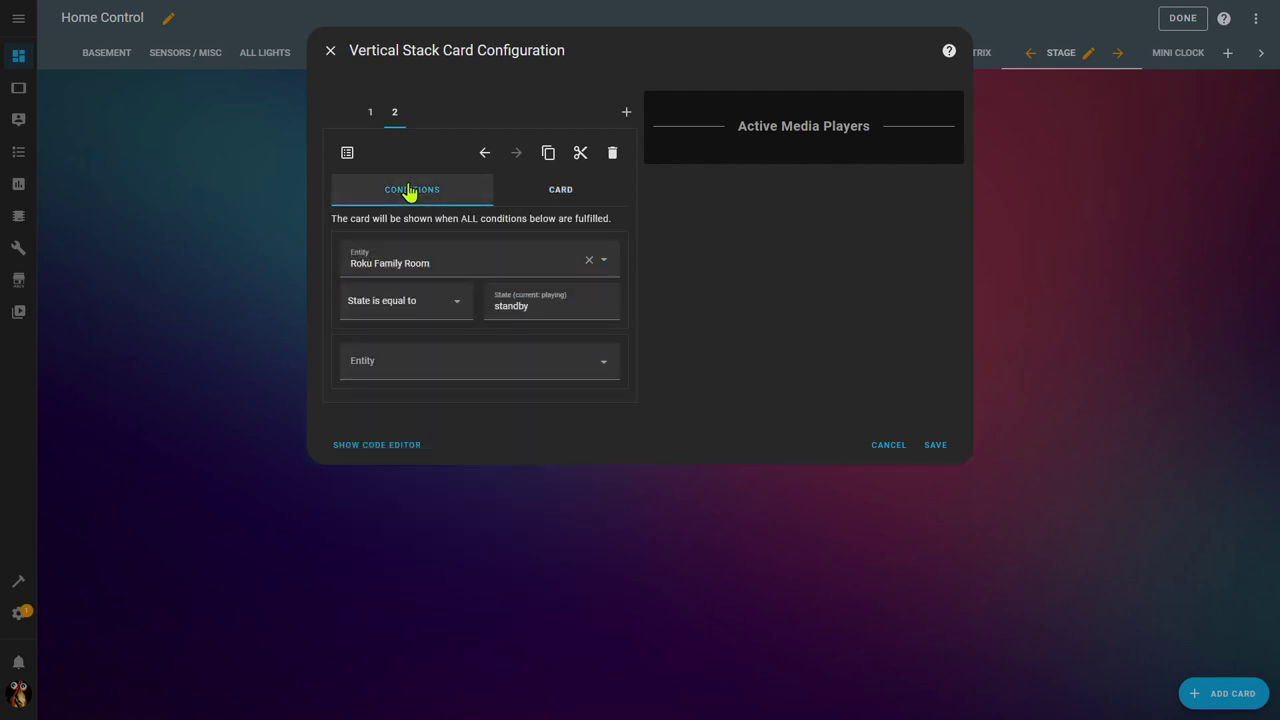
pyautogui.click(428, 308)
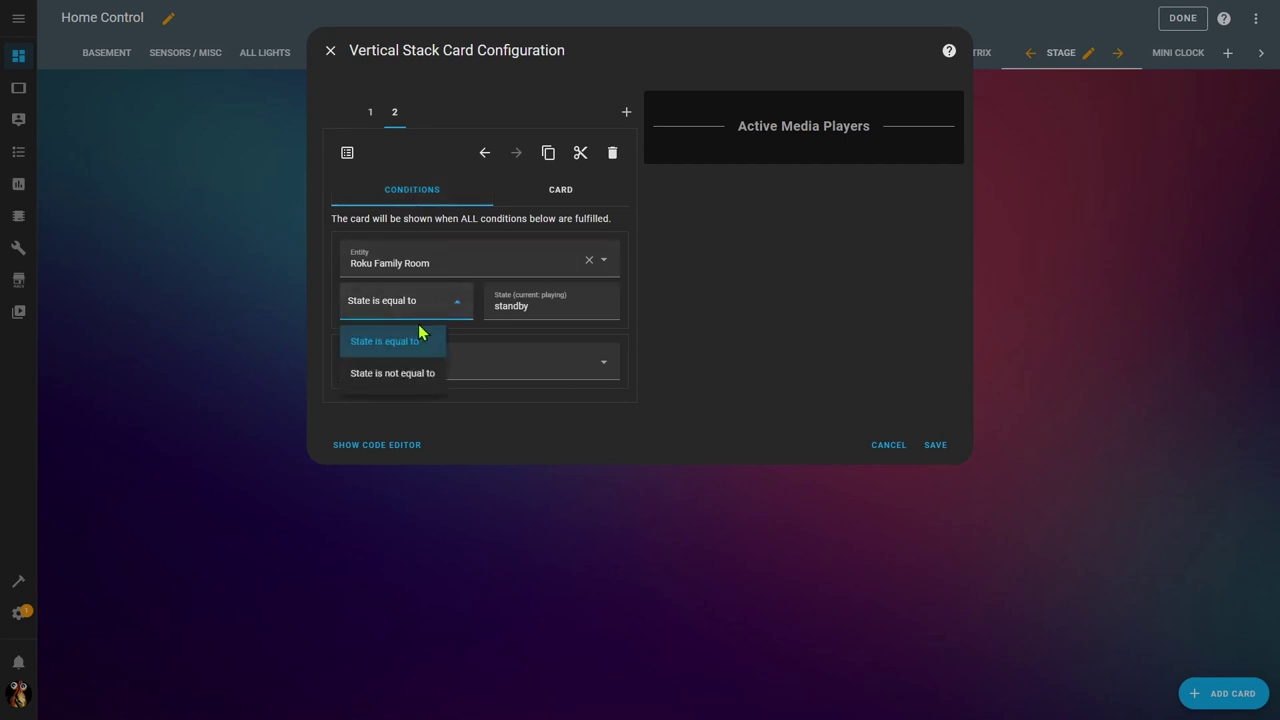
pyautogui.click(410, 375)
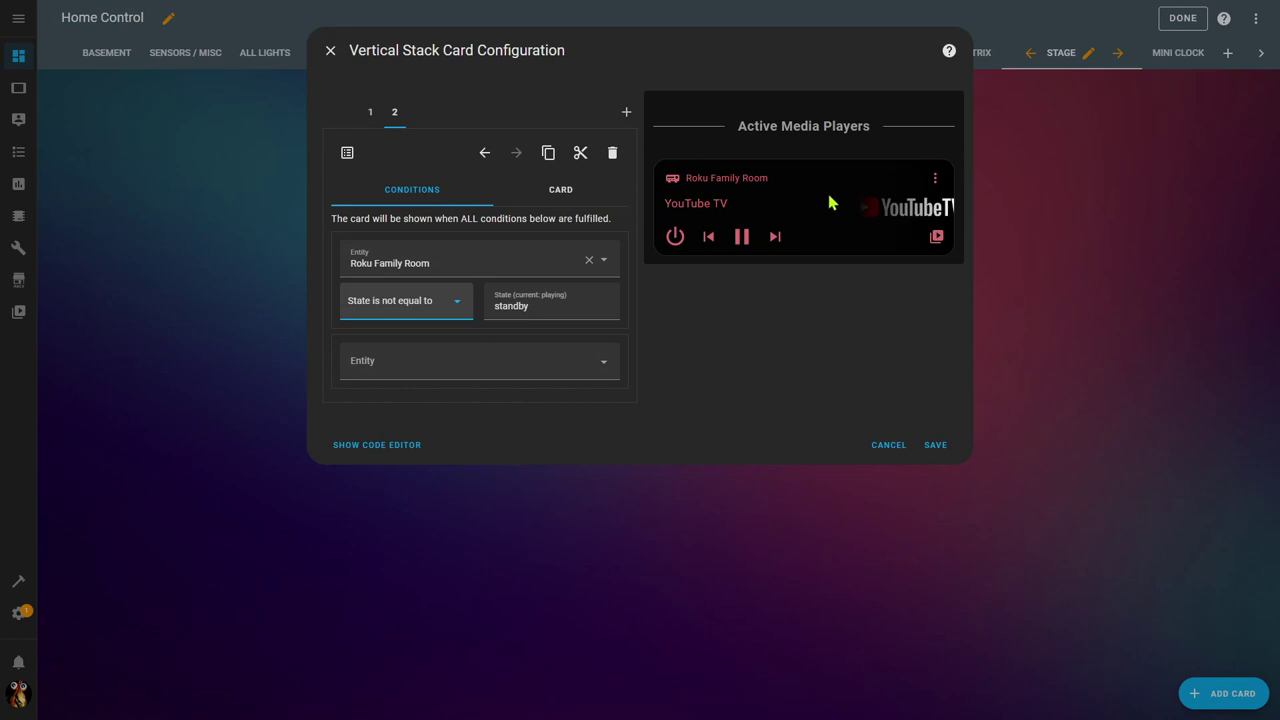
# Add a third Conditional card shown when Roku TV Office state is not standby.
pyautogui.click(624, 114)
pyautogui.scroll(-20, 578, 462)
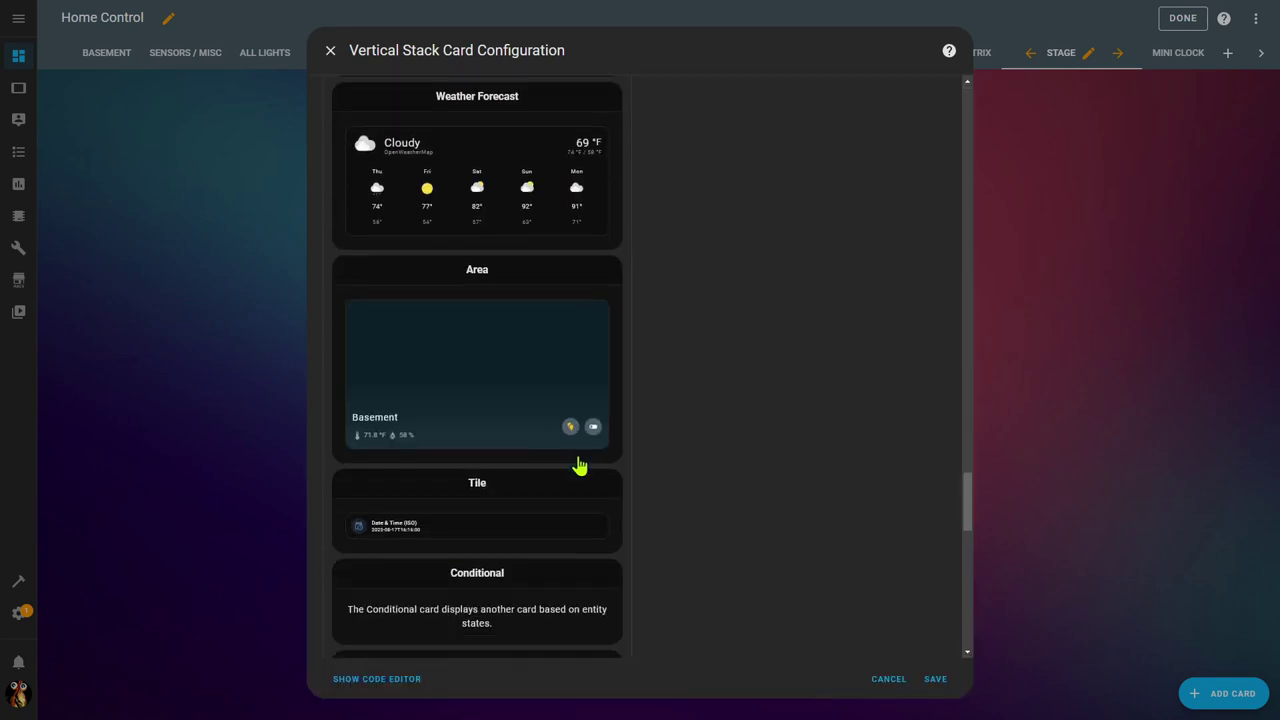
pyautogui.click(519, 411)
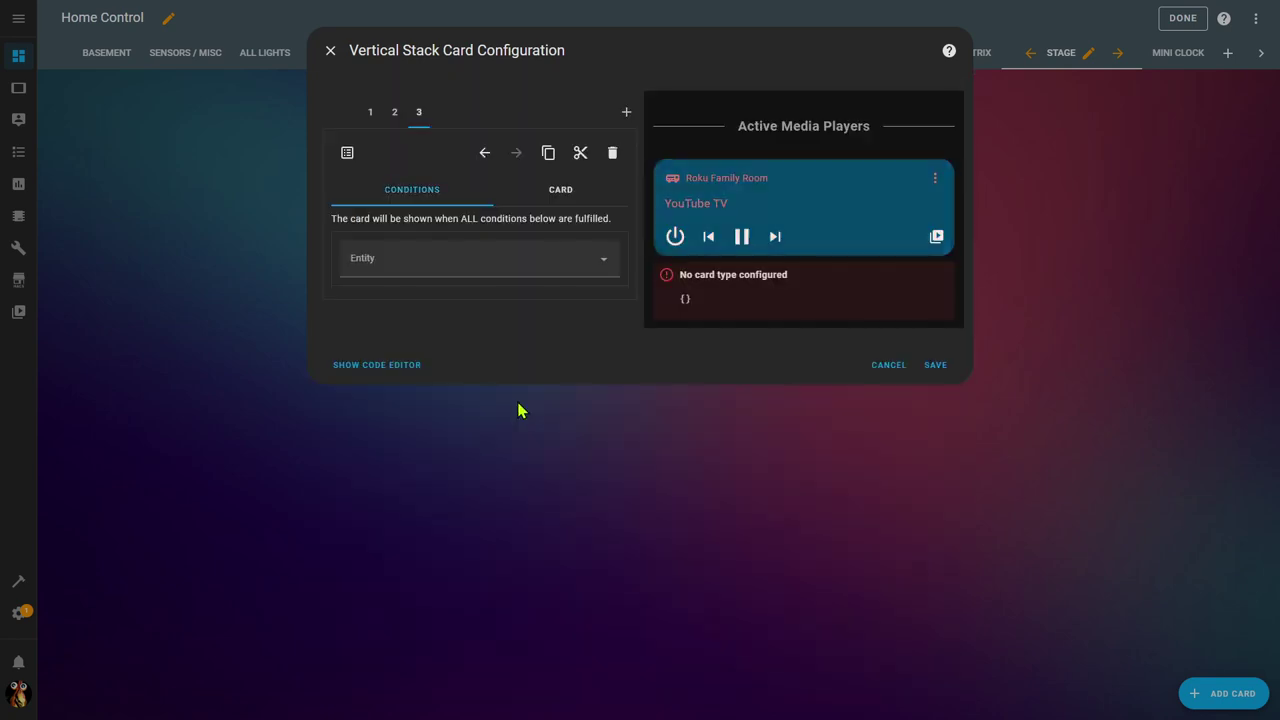
pyautogui.click(511, 263)
pyautogui.write('media_player.rok')
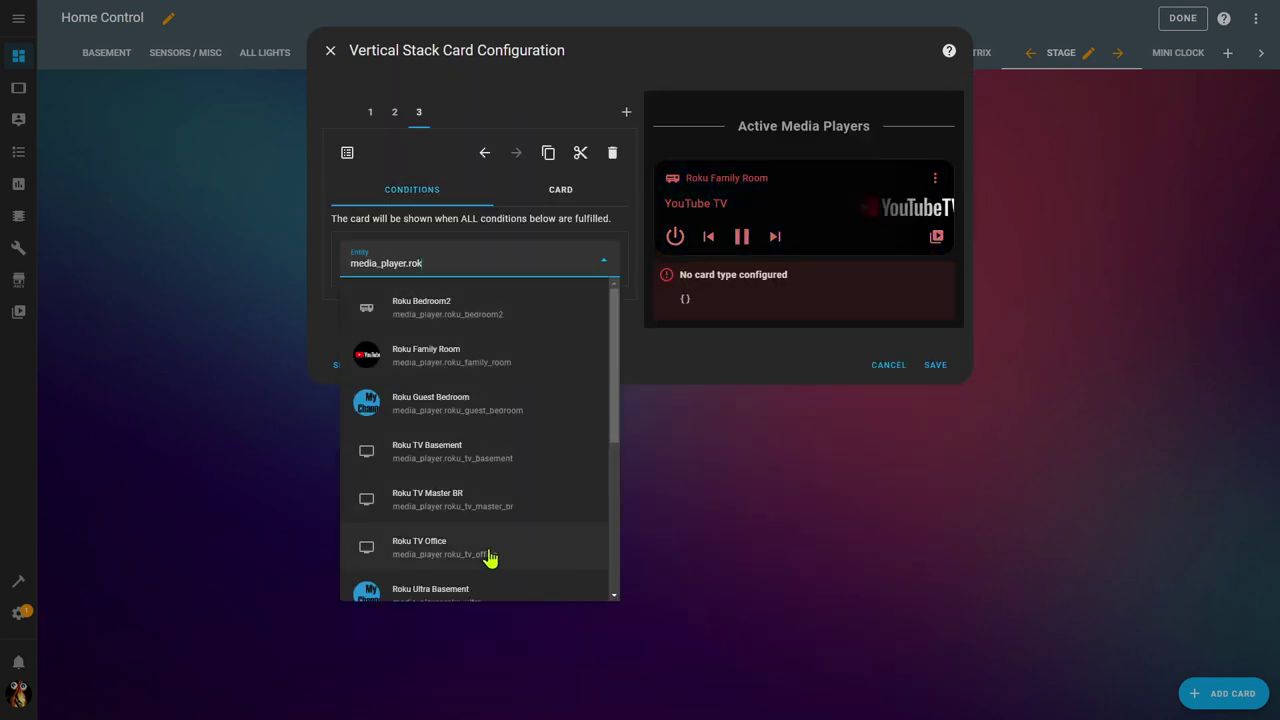
pyautogui.click(490, 556)
pyautogui.click(454, 316)
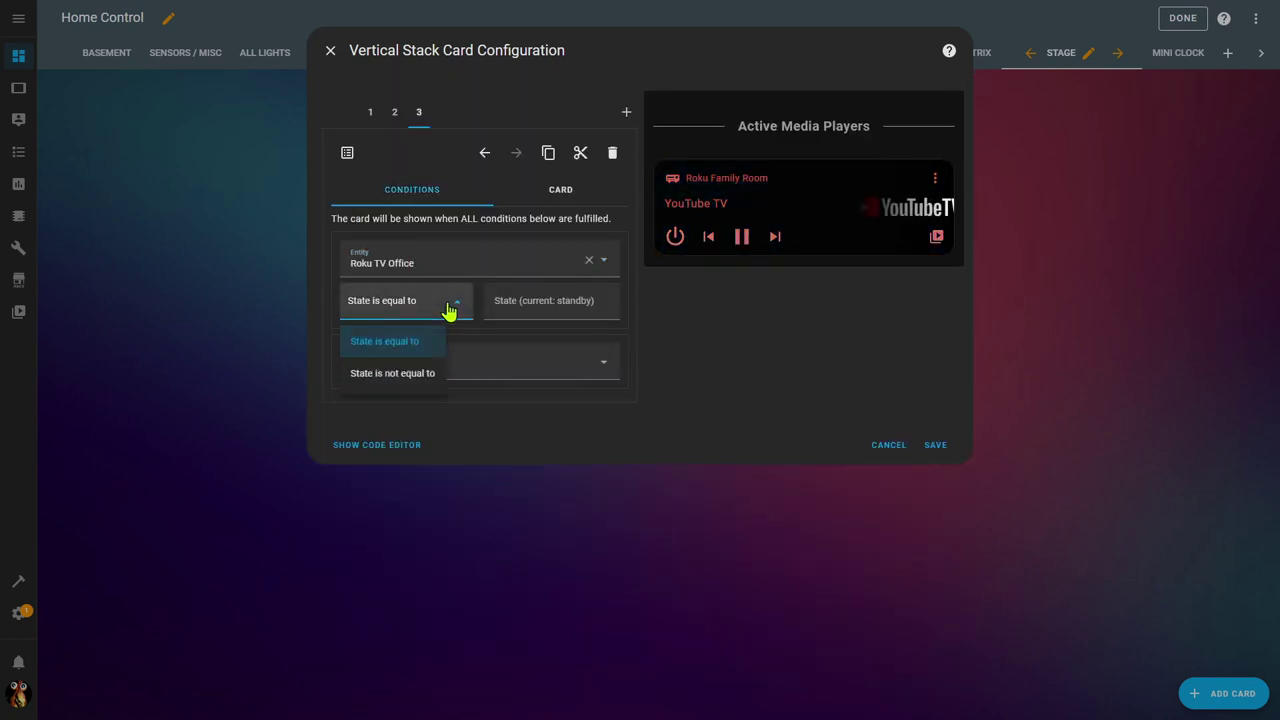
pyautogui.click(414, 371)
pyautogui.click(546, 305)
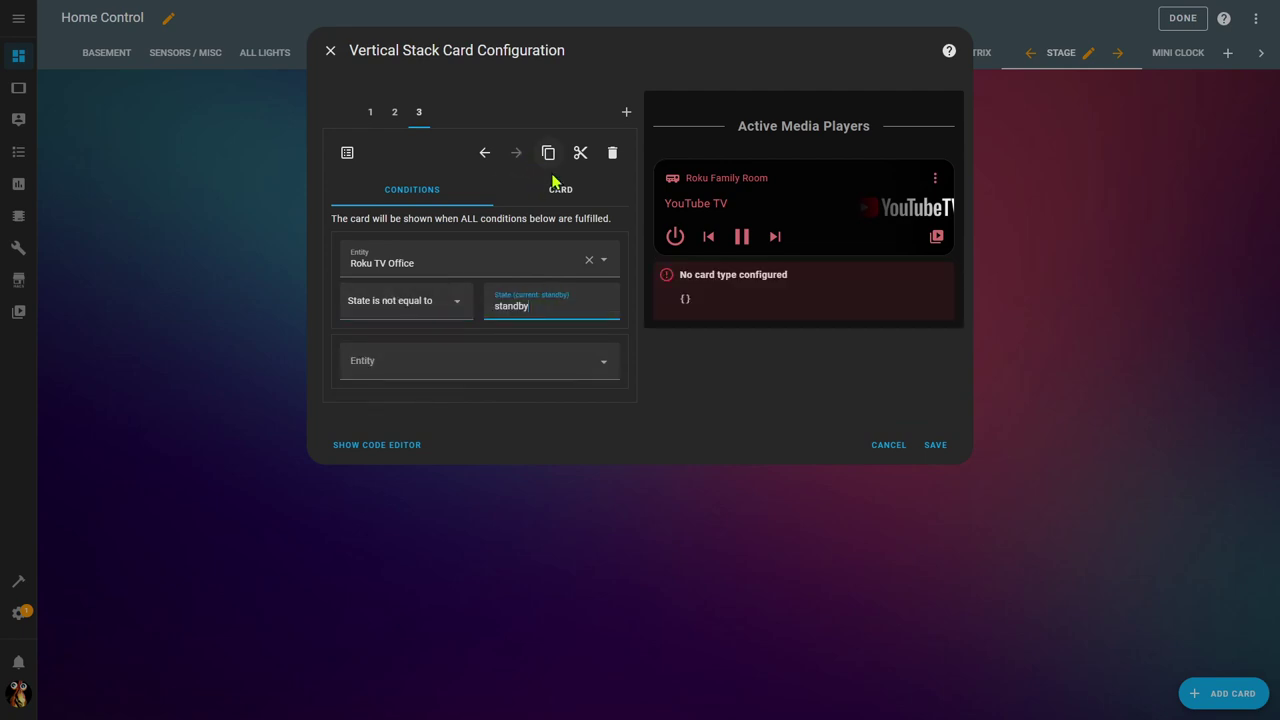
# Make its content a Media Control card for Roku TV Office.
pyautogui.click(557, 190)
pyautogui.write('med')
pyautogui.click(475, 362)
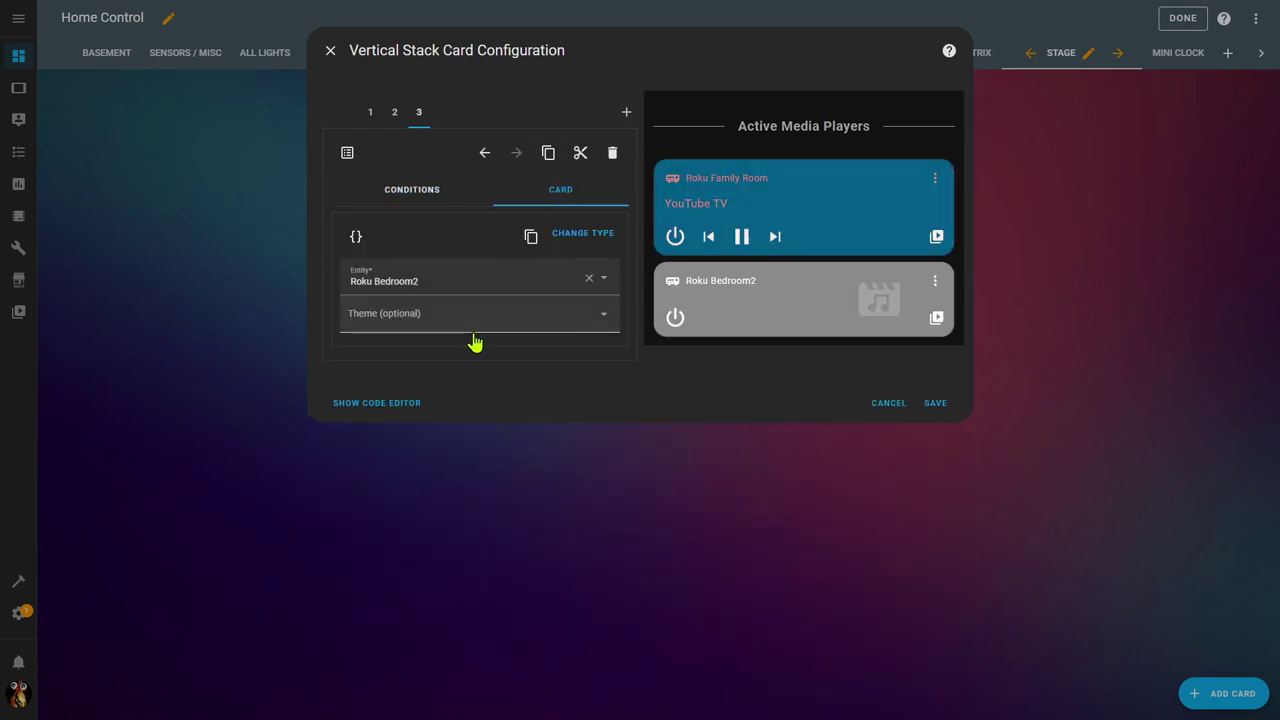
pyautogui.click(470, 281)
pyautogui.click(480, 563)
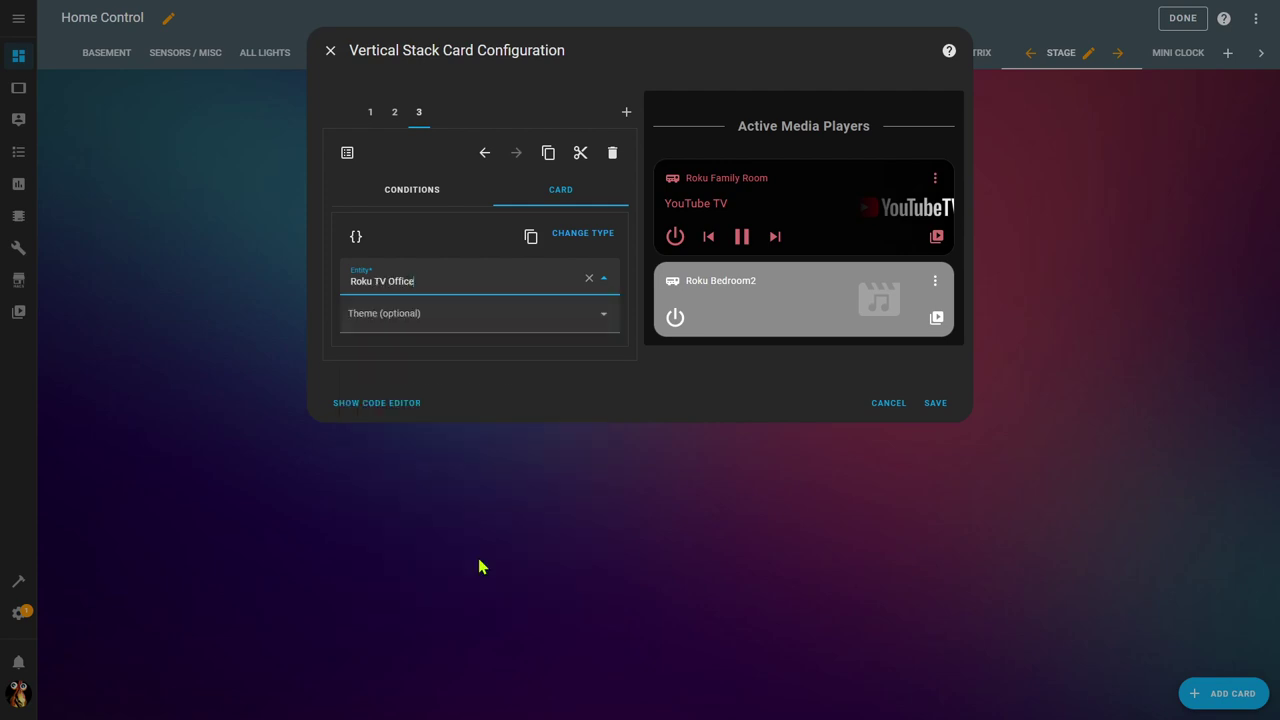
# Add a fourth Conditional card shown when Roku TV Basement state is not standby.
pyautogui.click(412, 189)
pyautogui.click(626, 114)
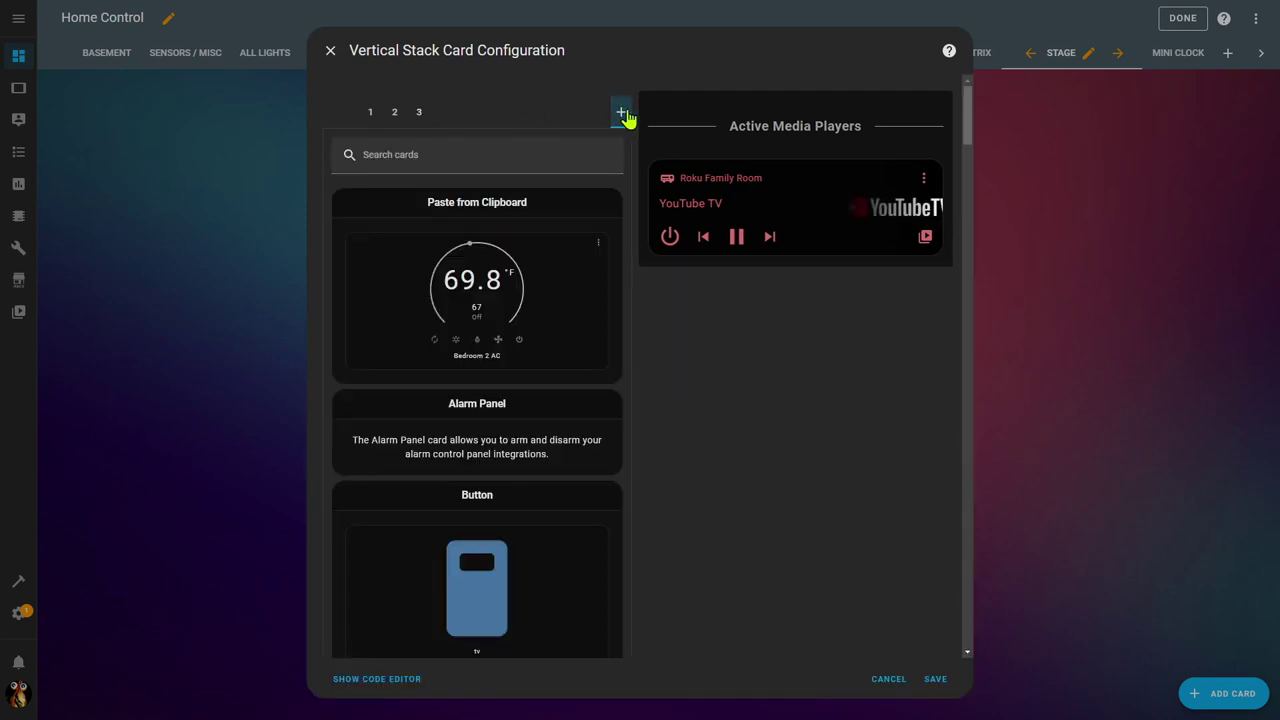
pyautogui.scroll(-10, 530, 340)
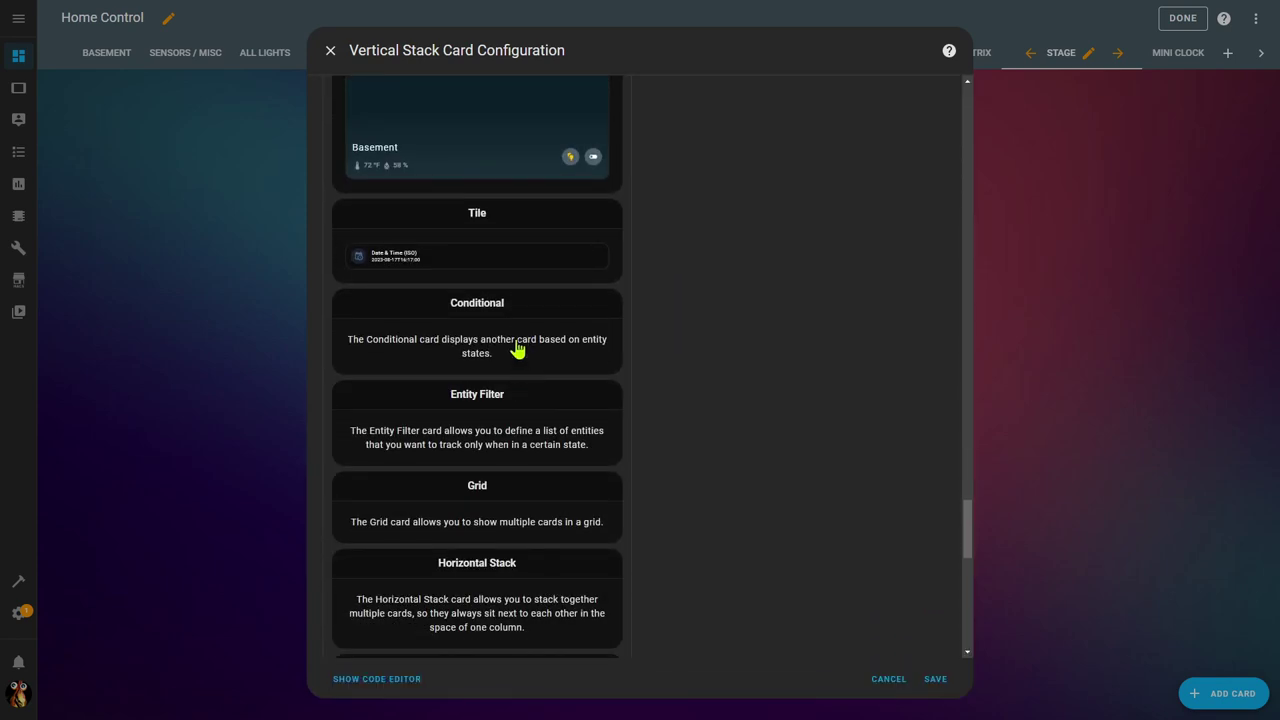
pyautogui.click(518, 349)
pyautogui.click(535, 260)
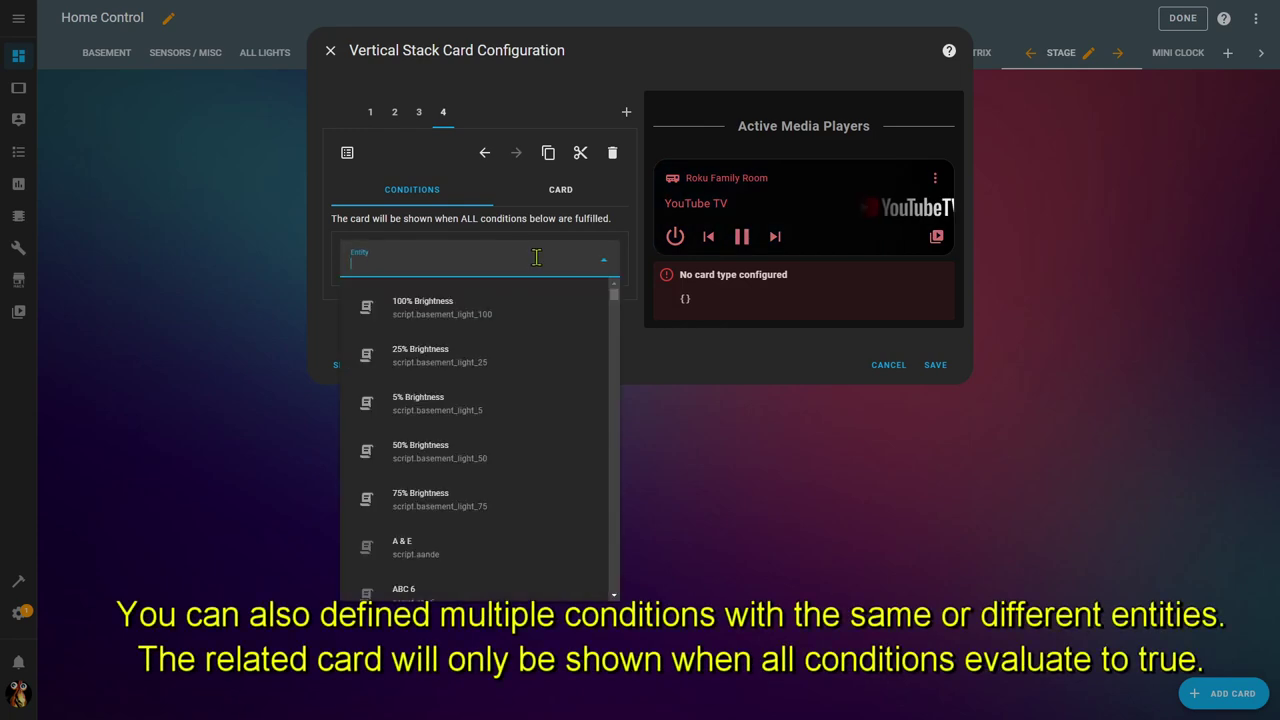
pyautogui.write('media_player.roku')
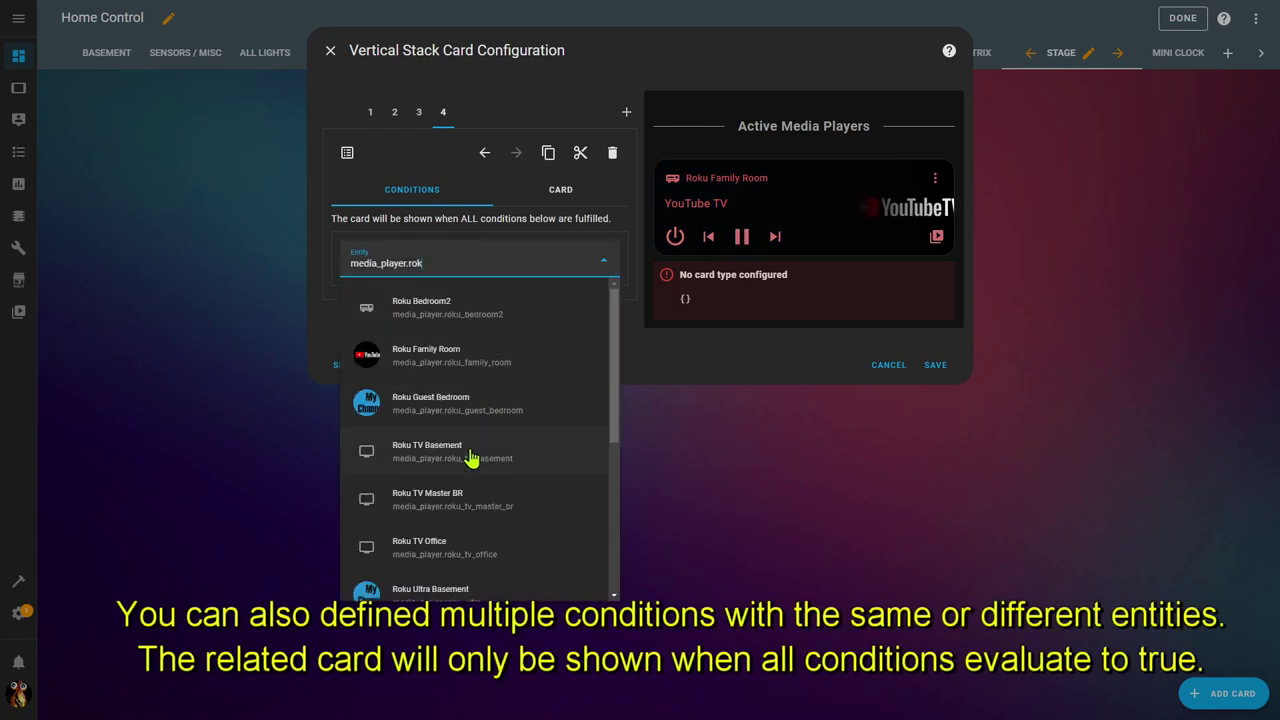
pyautogui.click(471, 451)
pyautogui.click(424, 305)
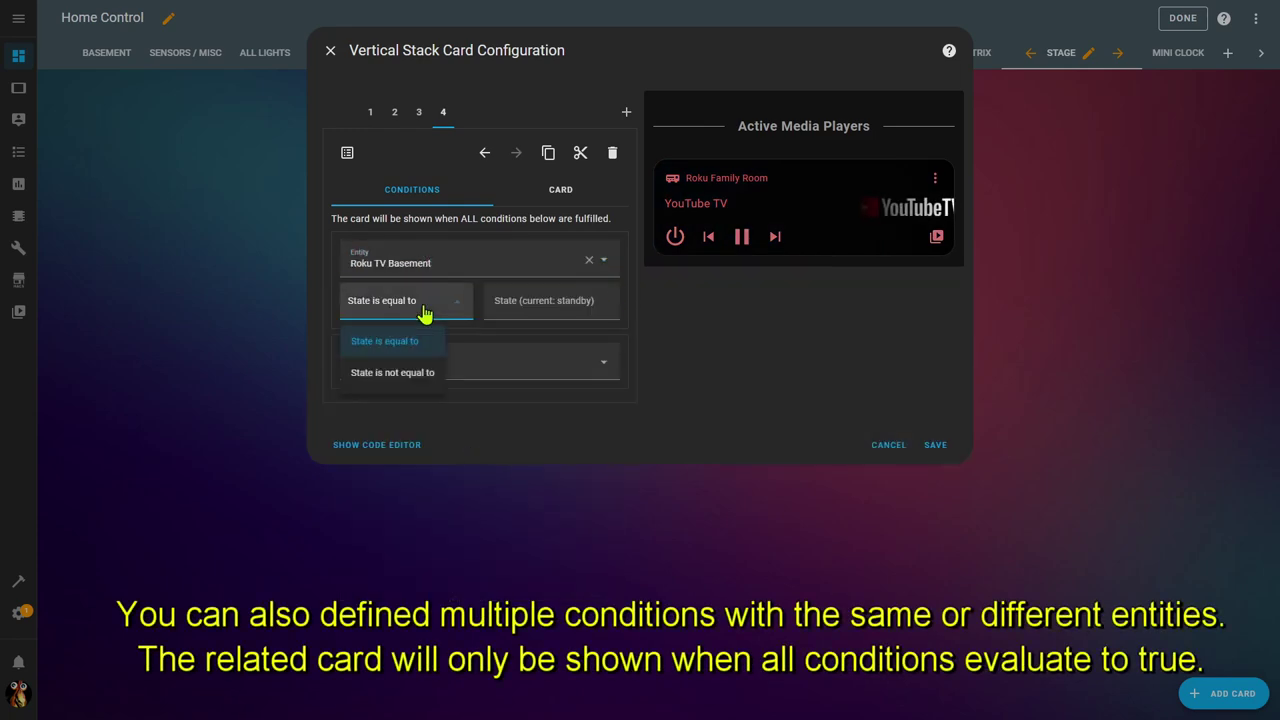
pyautogui.click(423, 371)
pyautogui.click(505, 305)
pyautogui.write('standby')
# Give the fourth card a Media Control card for Roku TV Basement.
pyautogui.click(560, 192)
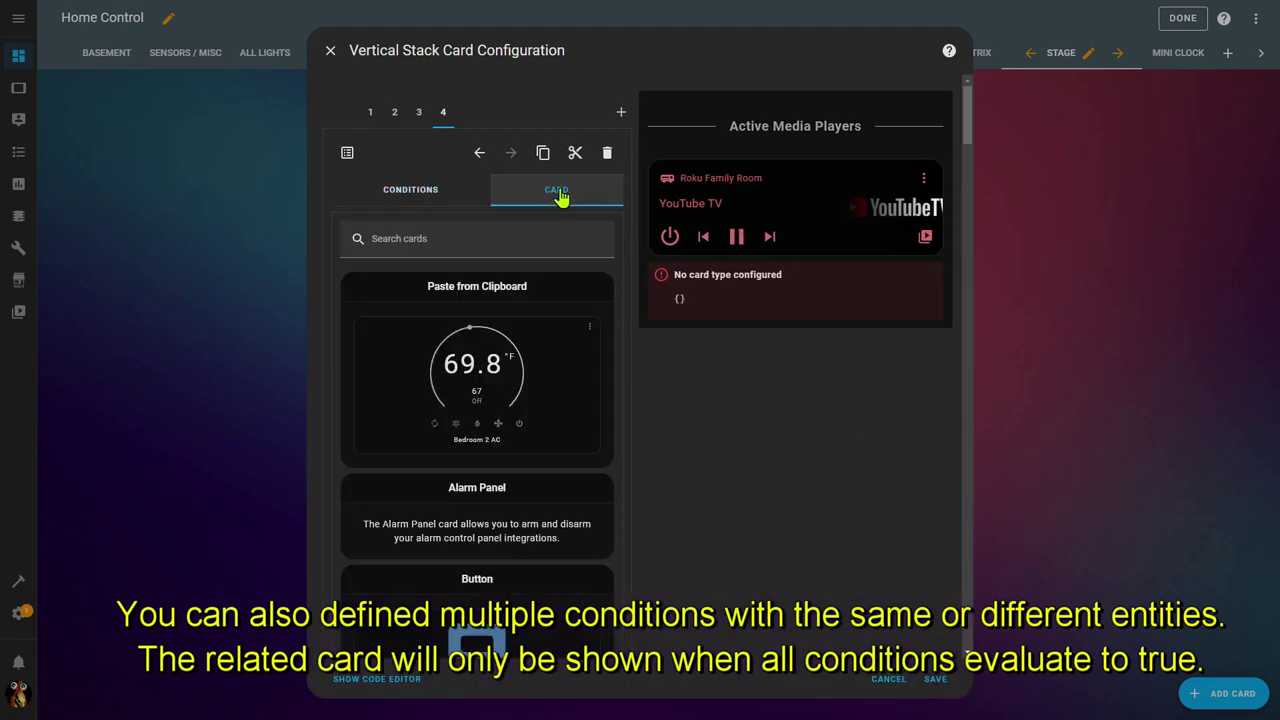
pyautogui.scroll(-10, 526, 408)
pyautogui.click(526, 500)
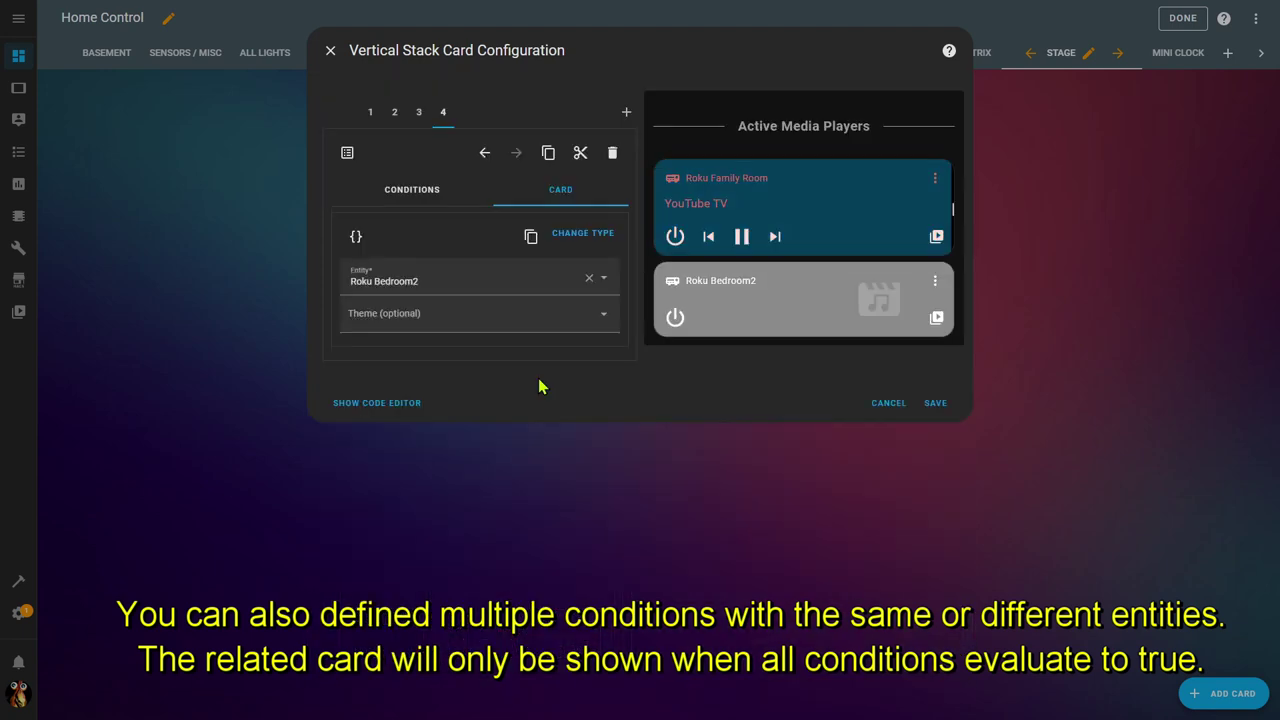
pyautogui.click(603, 278)
pyautogui.click(483, 467)
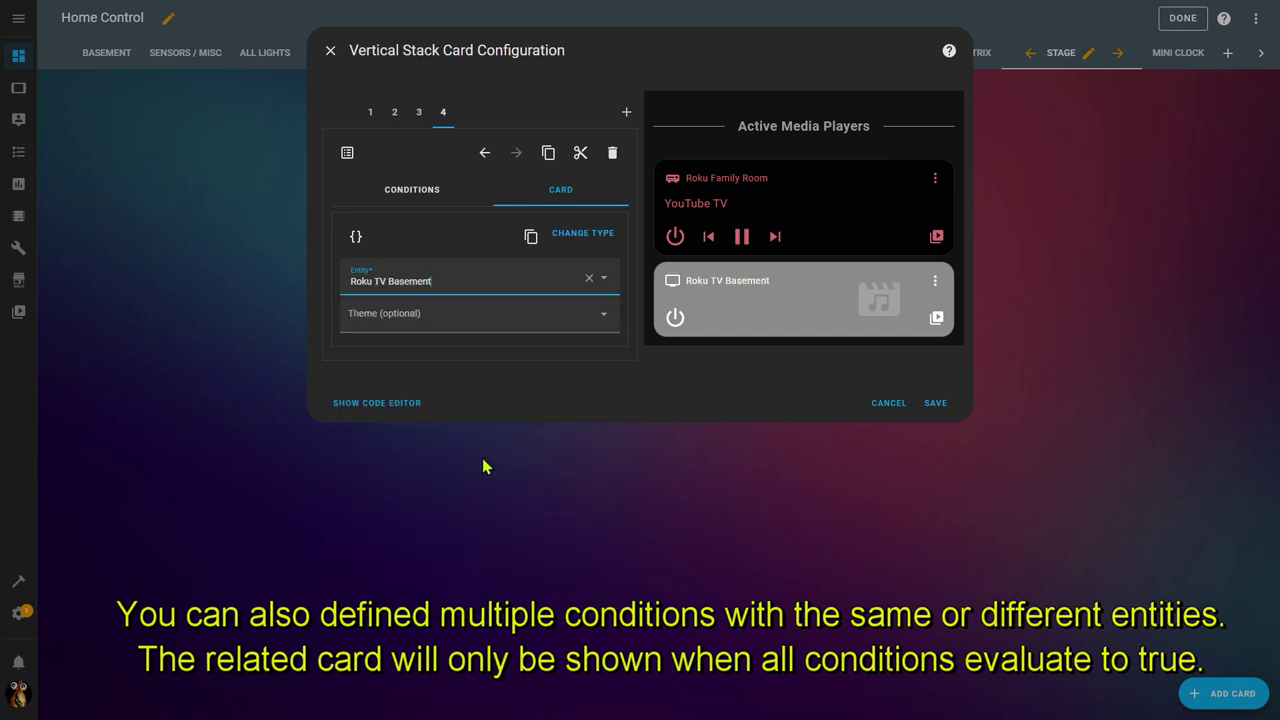
pyautogui.click(485, 192)
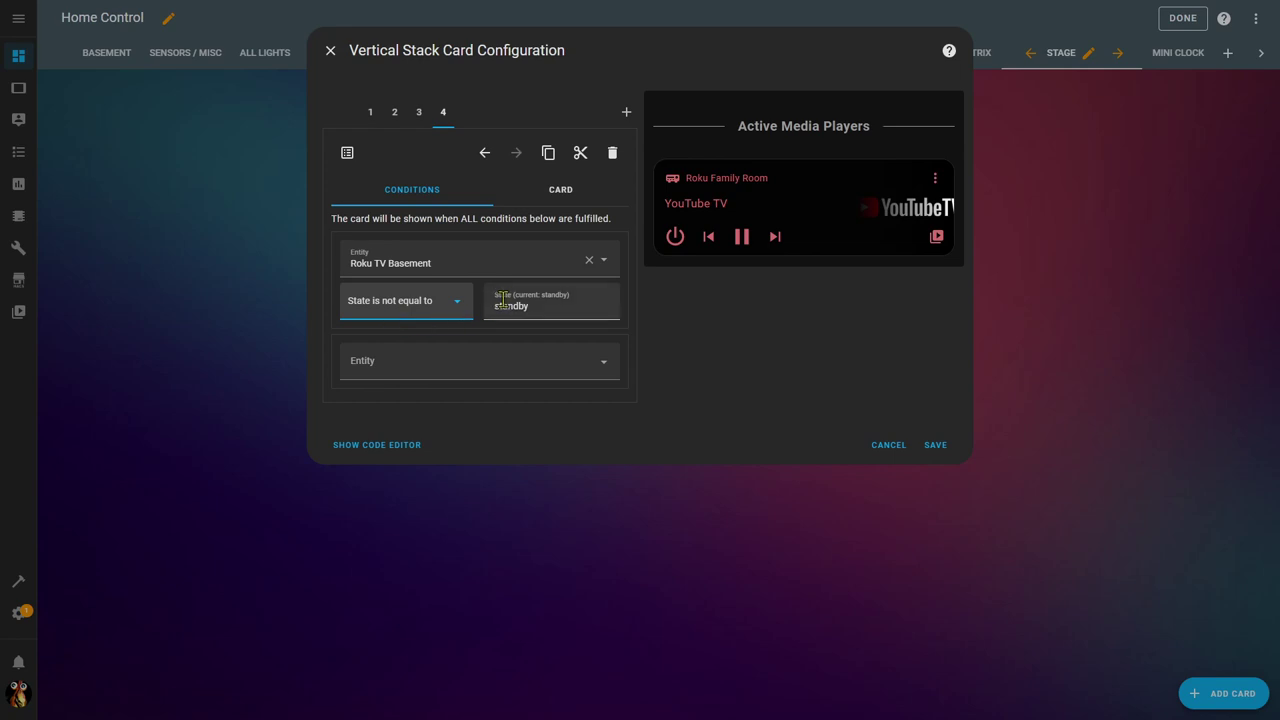
# Save the Active Media Players vertical stack card and leave dashboard edit mode.
pyautogui.click(933, 445)
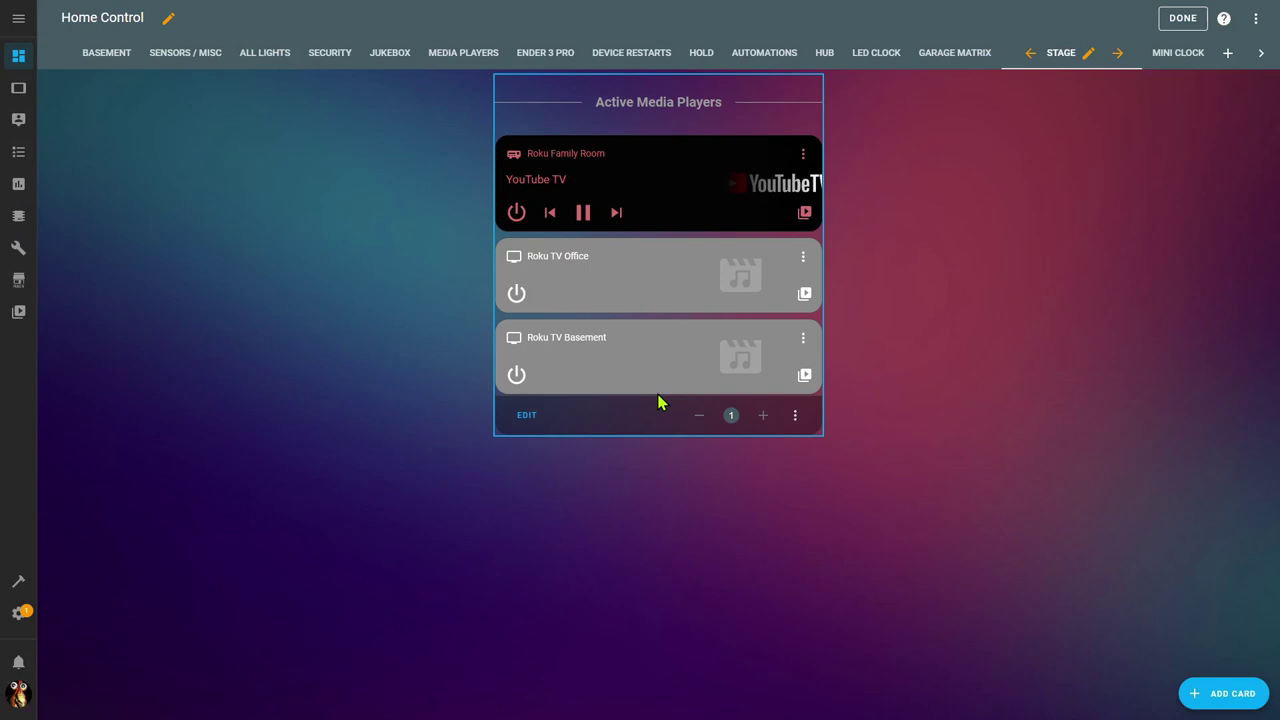
pyautogui.click(1184, 19)
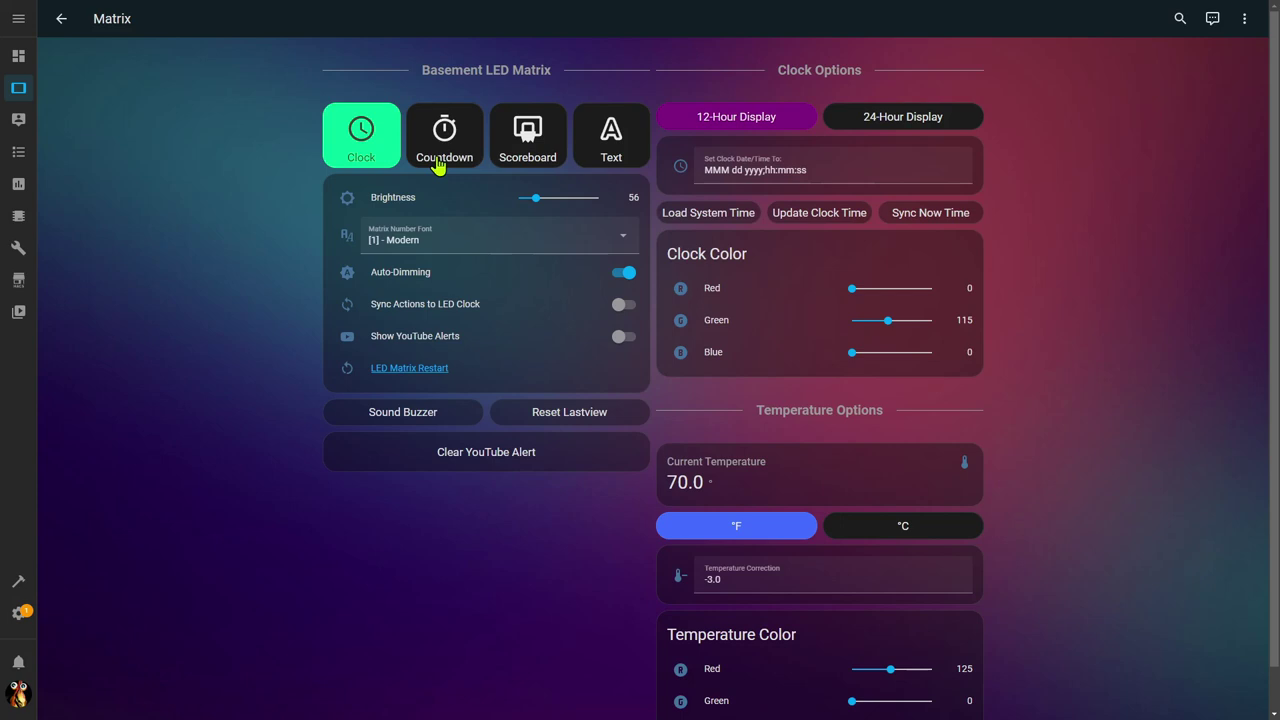
pyautogui.click(440, 163)
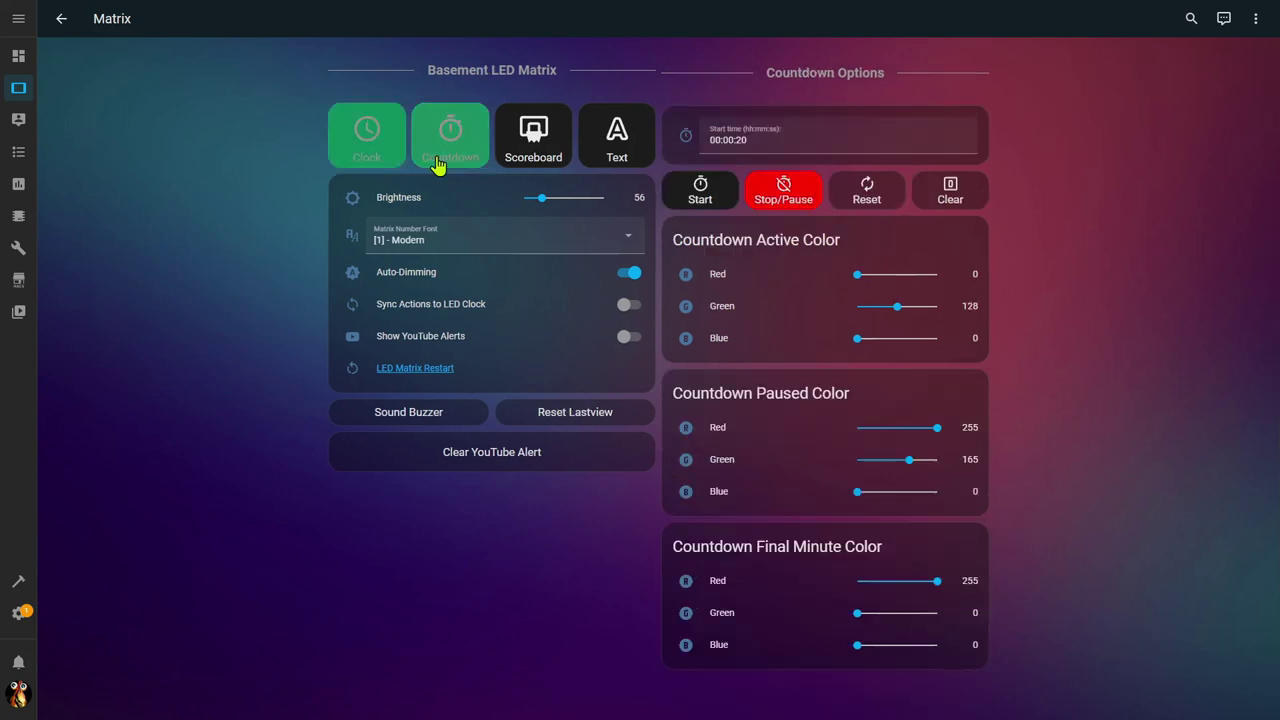
pyautogui.click(524, 162)
pyautogui.click(600, 161)
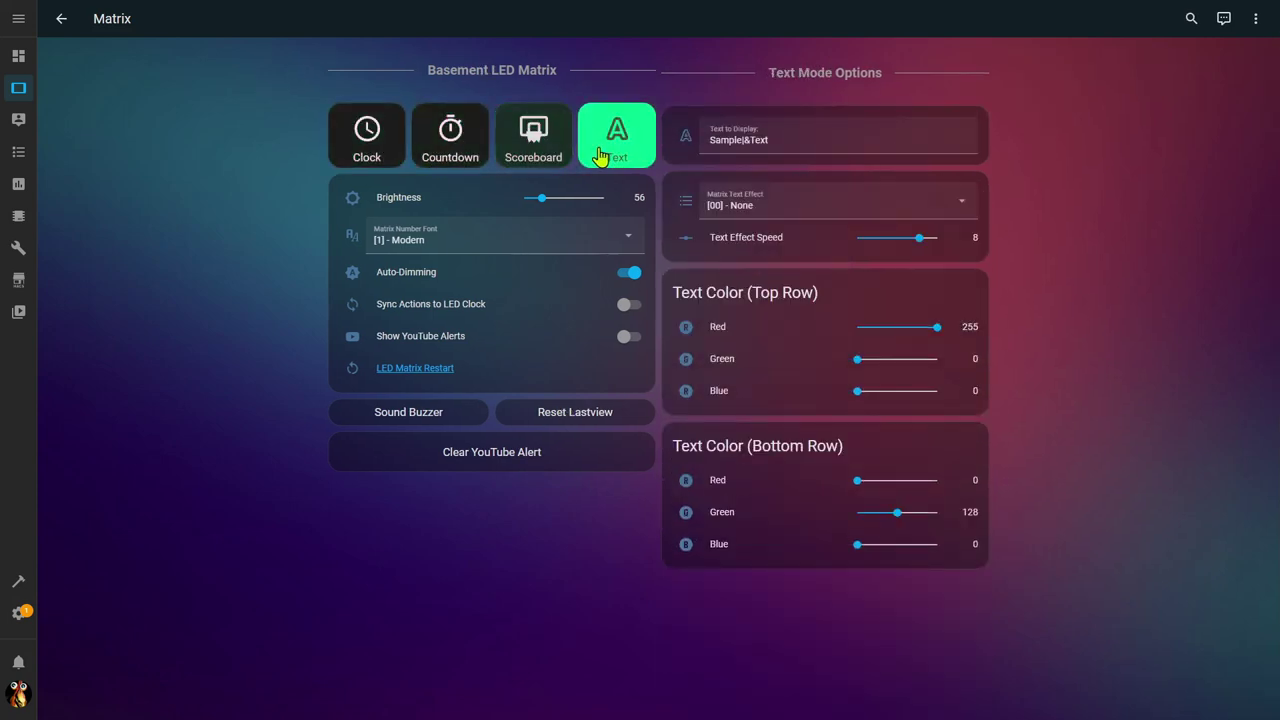
pyautogui.click(547, 161)
pyautogui.click(468, 163)
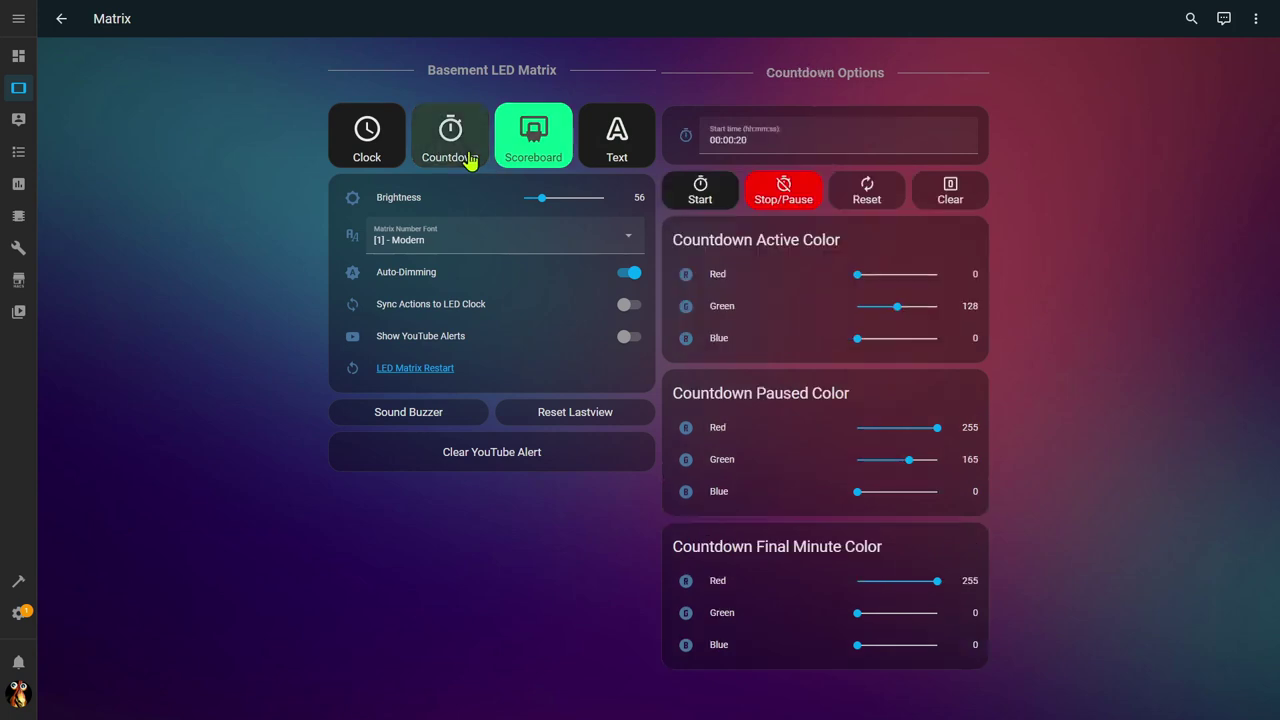
pyautogui.click(364, 158)
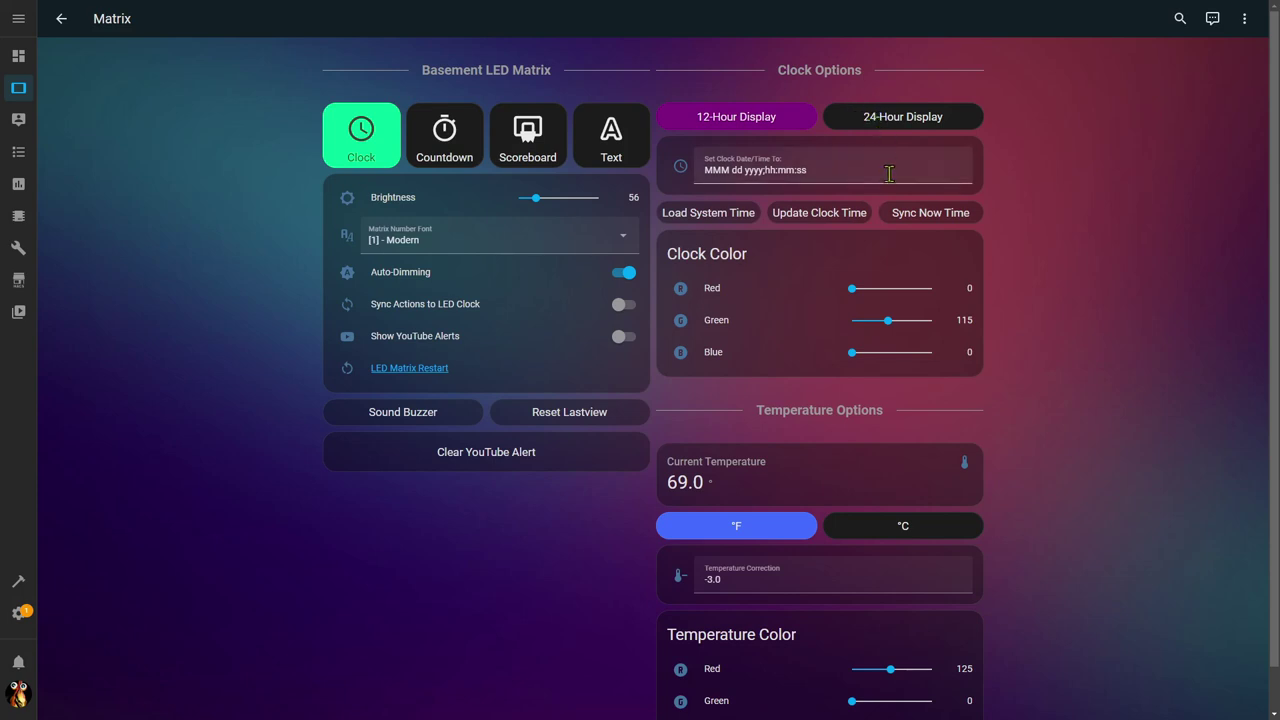
# Cycle the Basement LED Matrix through Countdown, Scoreboard, Text and Clock modes, ending on Countdown.
pyautogui.scroll(-1, 889, 176)
pyautogui.scroll(1, 889, 176)
pyautogui.click(455, 152)
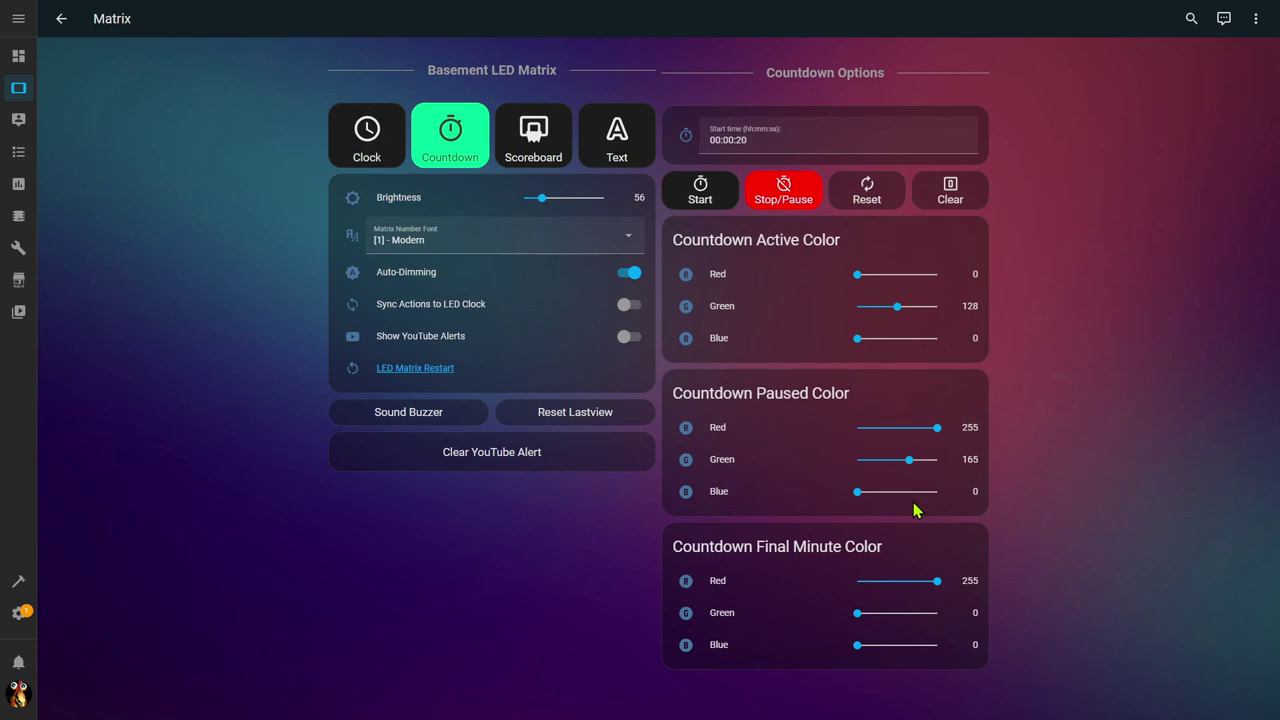
pyautogui.click(556, 160)
pyautogui.click(600, 162)
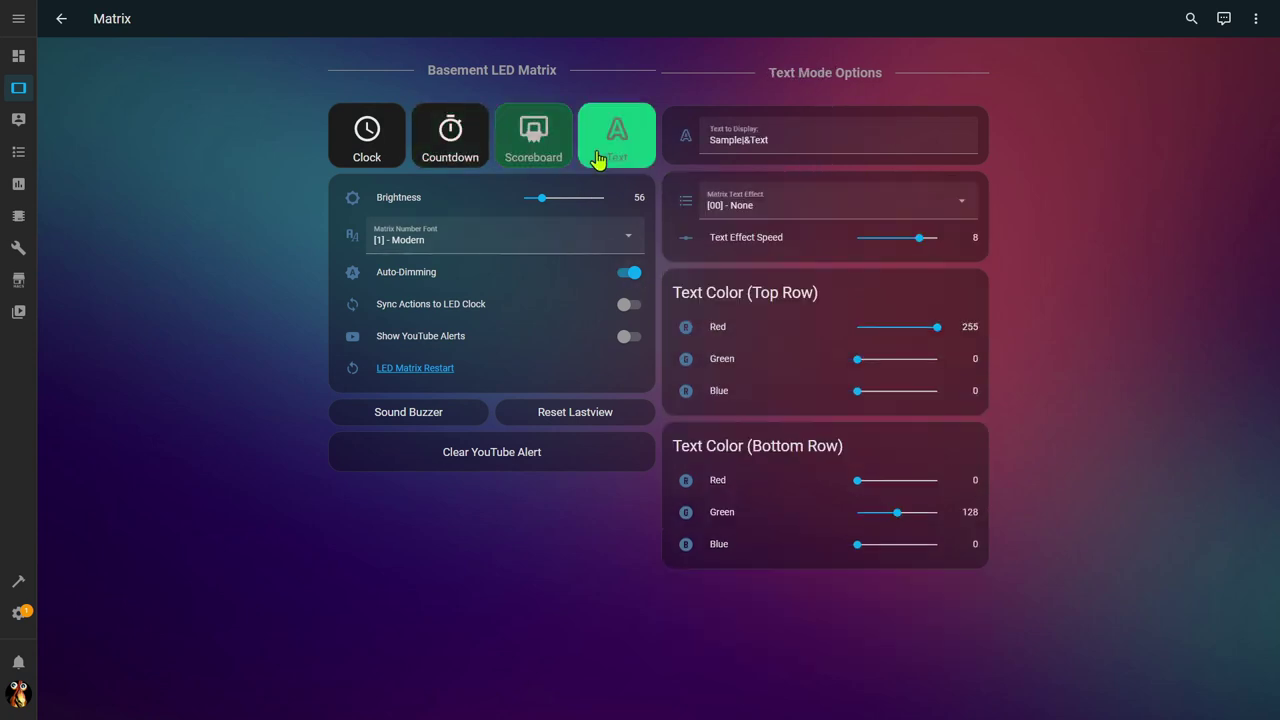
pyautogui.click(371, 157)
pyautogui.click(438, 162)
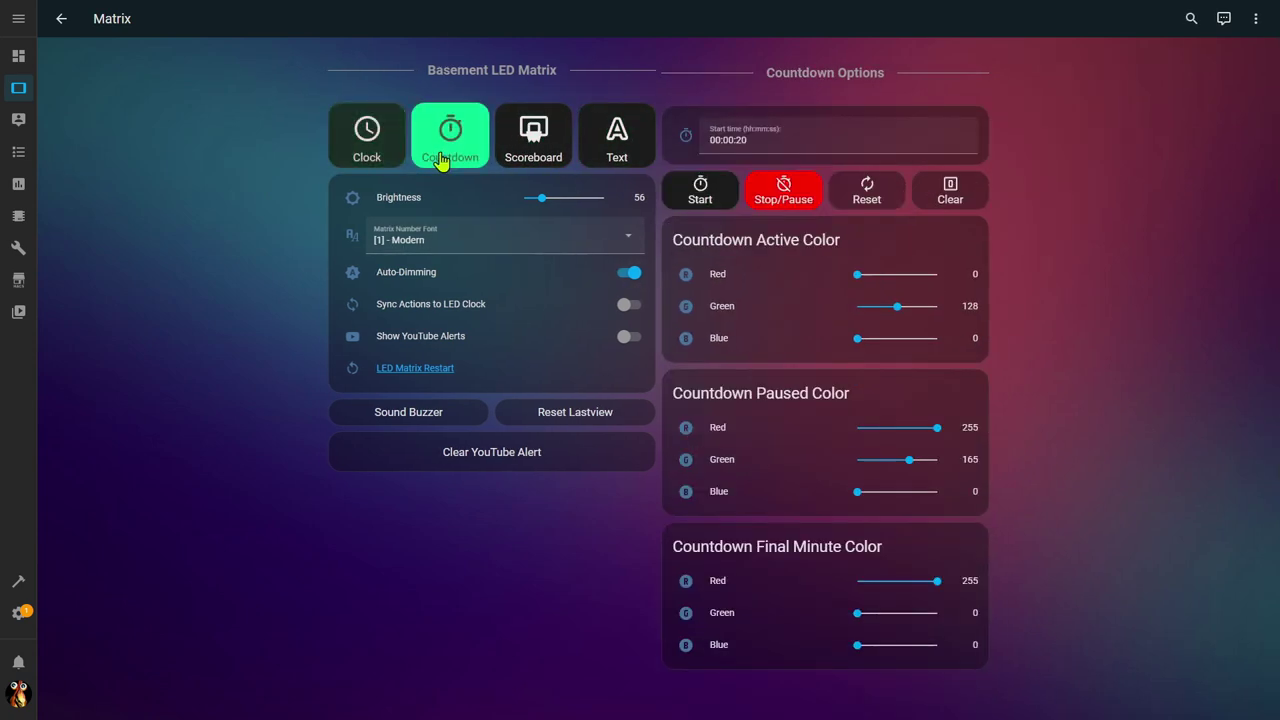